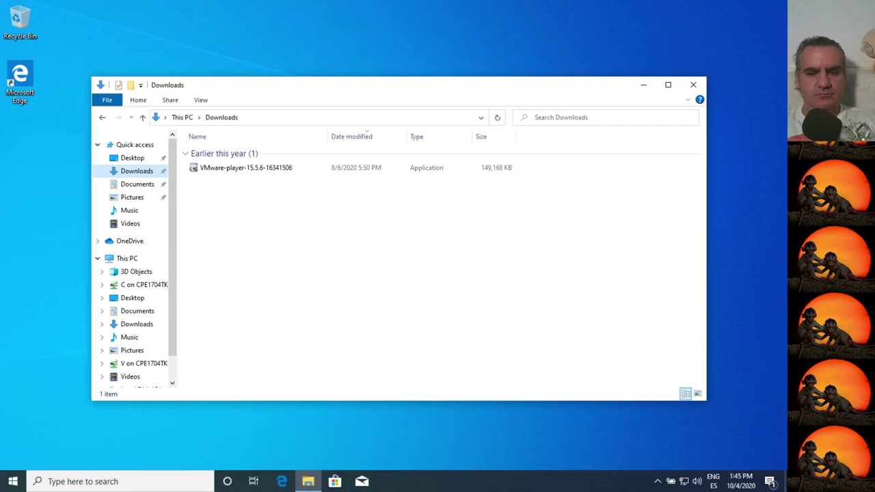
Copy the BCUninstaller_4.16_portable folder into the Downloads folder.
left_click_drag(136, 171, 311, 210)
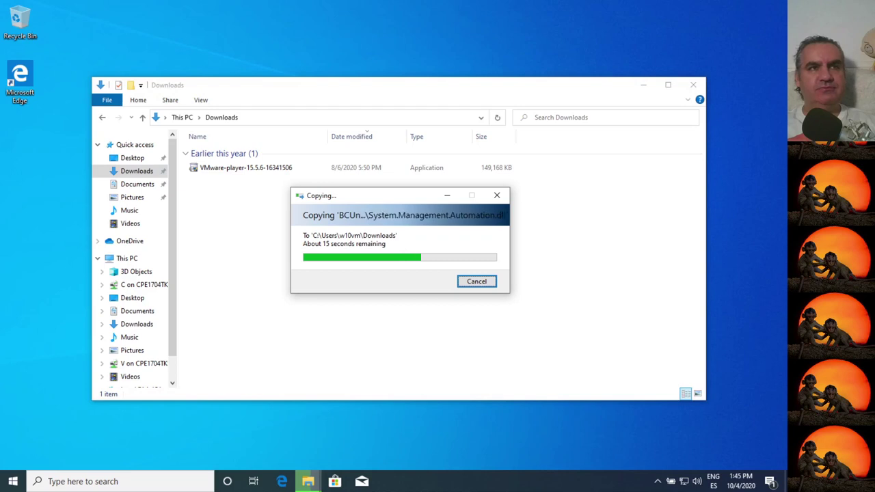
left_click(194, 387)
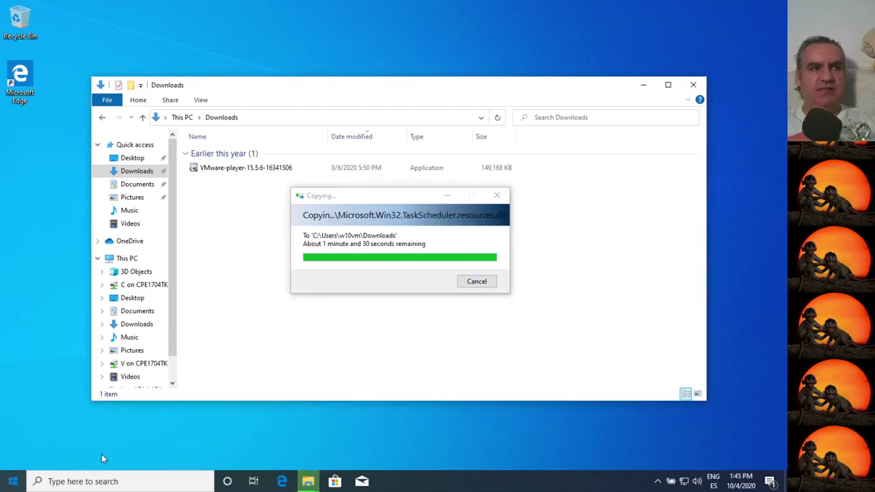
Open Windows PowerShell as administrator, allow it to make changes, and arrange its window with larger text.
key("super")
left_click(11, 482)
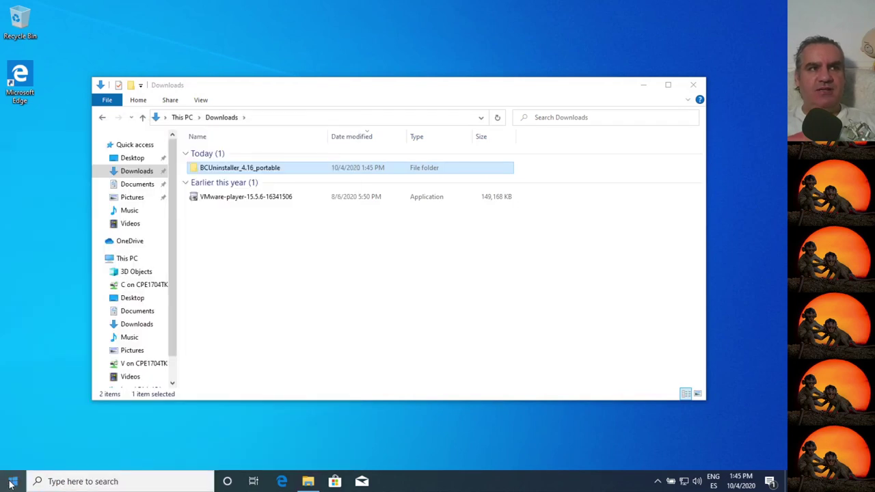
right_click(11, 483)
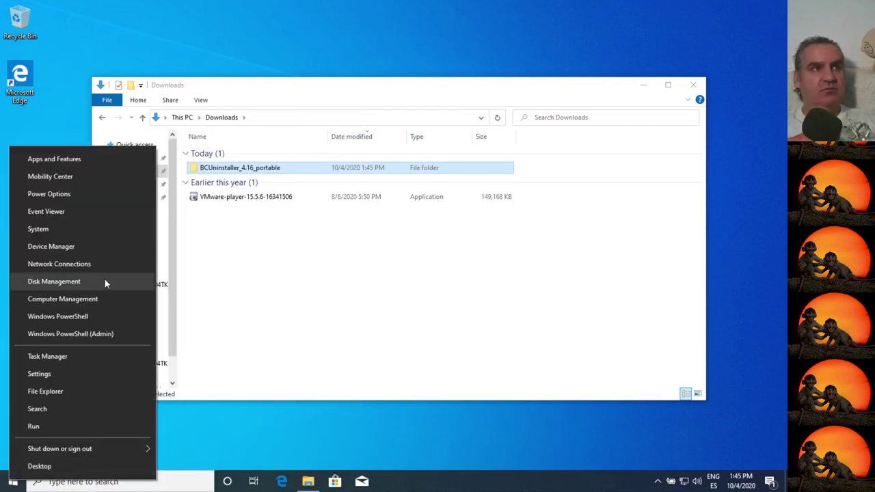
left_click(74, 334)
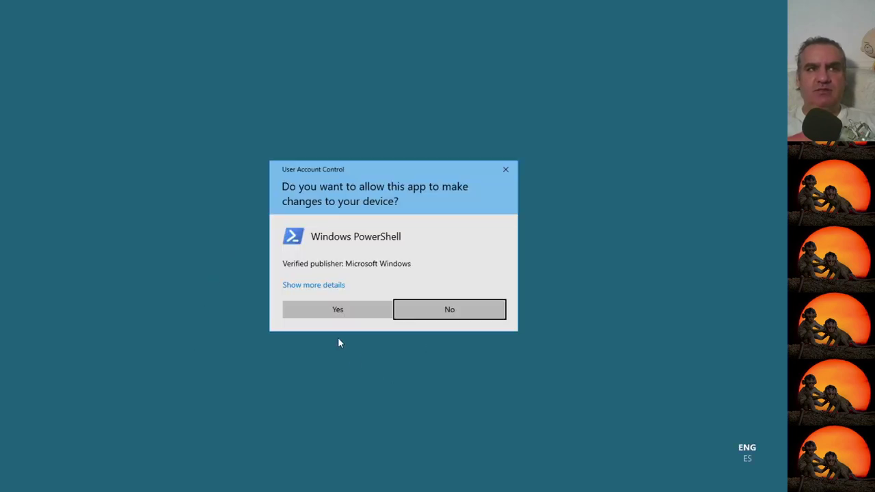
left_click(329, 312)
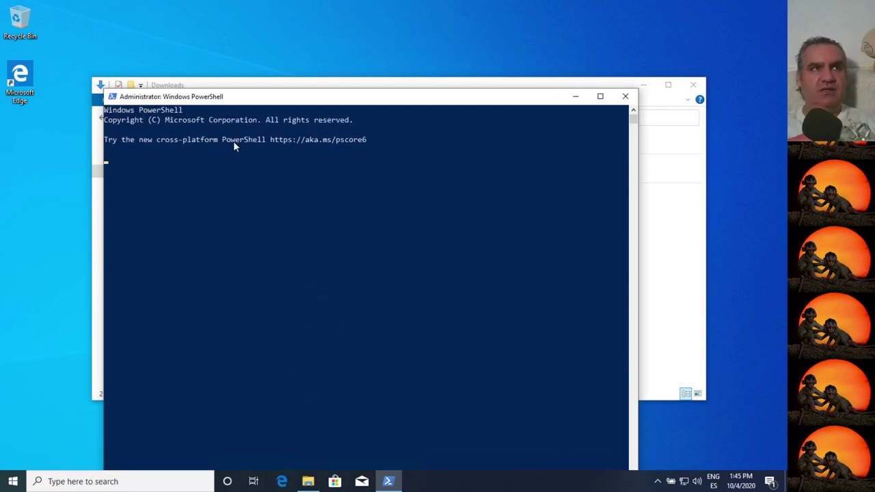
left_click_drag(105, 86, 251, 277)
left_click_drag(325, 285, 127, 43)
scroll(361, 253, "up", 2, "ctrl")
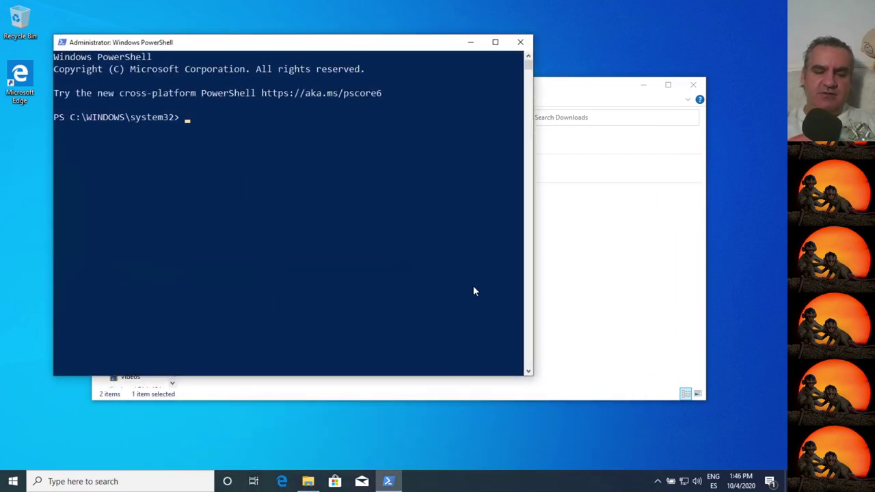
List the execution policies for all scopes with Get-ExecutionPolicy -list.
type("ge")
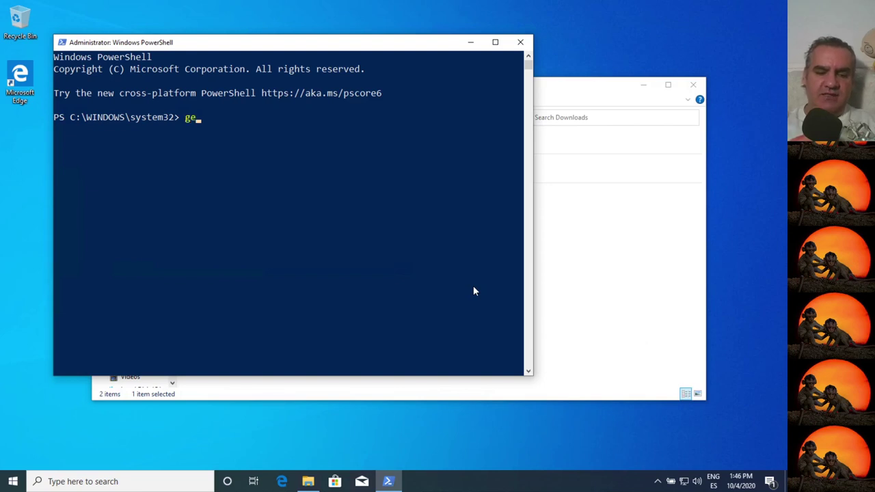
type("t-exec")
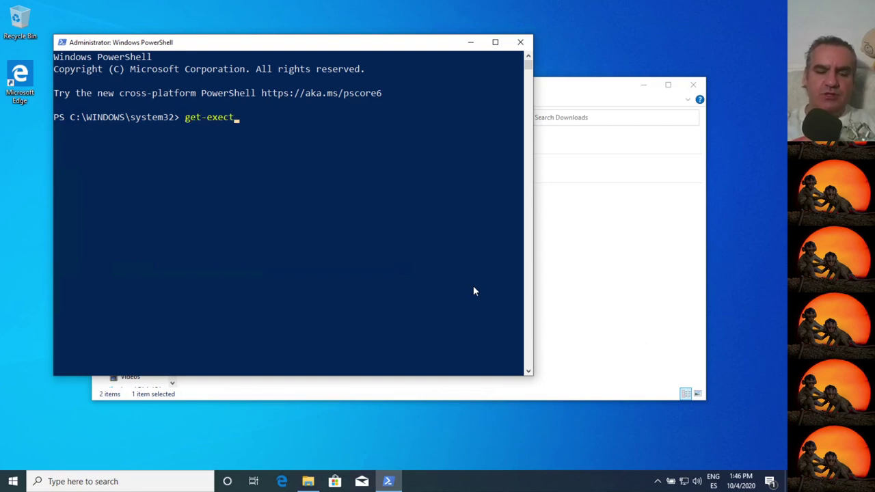
key("Tab")
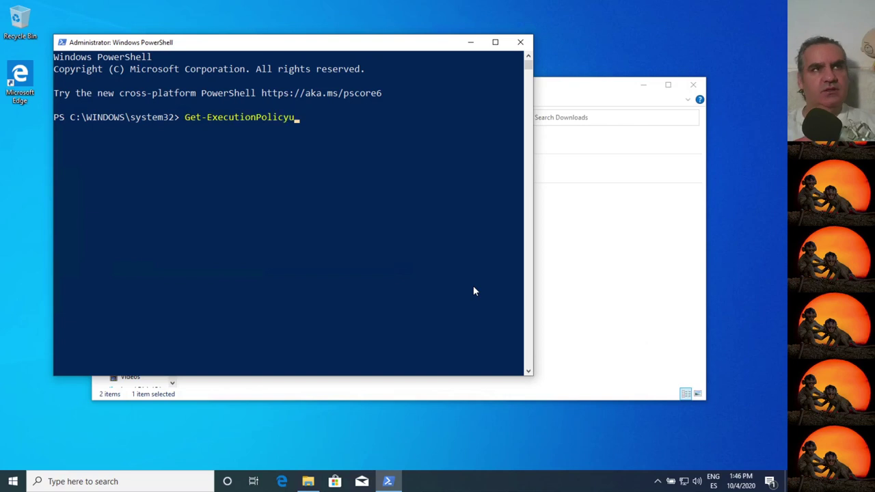
type("-")
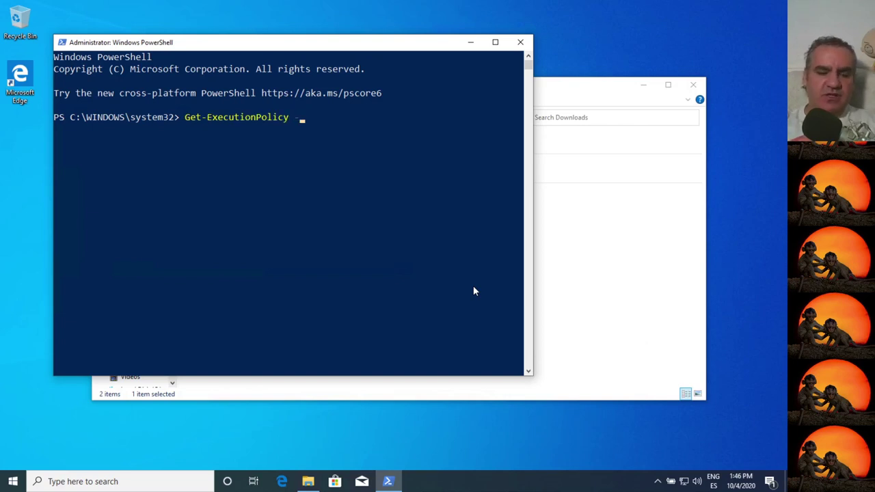
type("list")
key("Return")
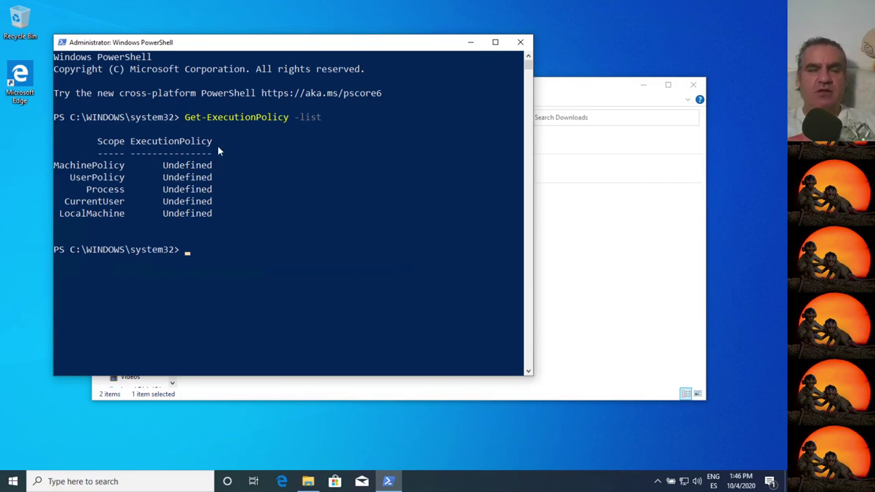
Examine the CurrentUser, LocalMachine and MachinePolicy scopes in the execution policy list.
left_click(11, 482)
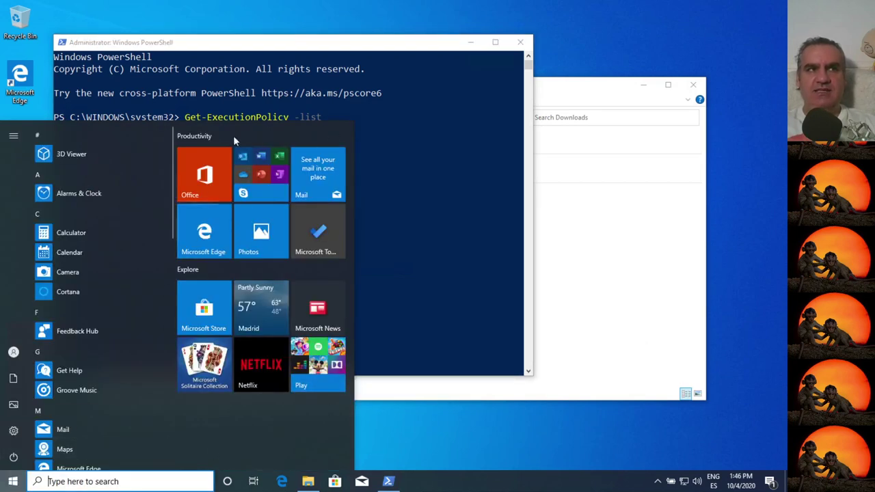
left_click(429, 283)
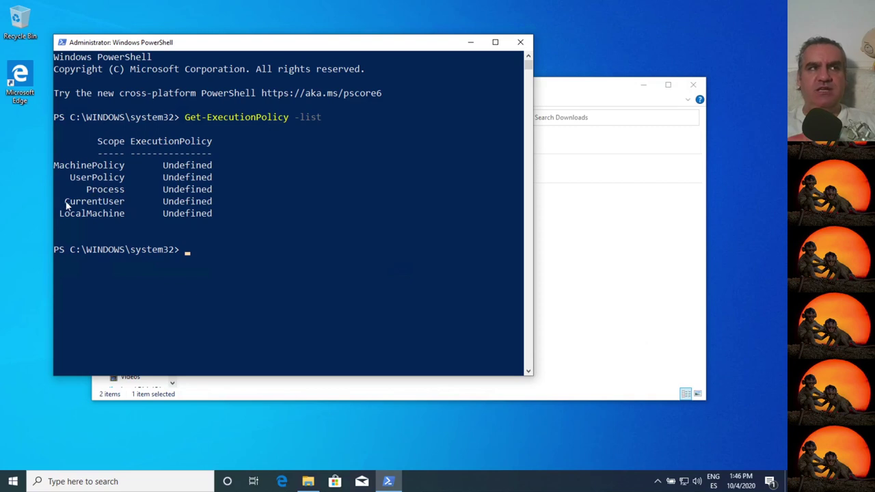
left_click_drag(65, 199, 127, 207)
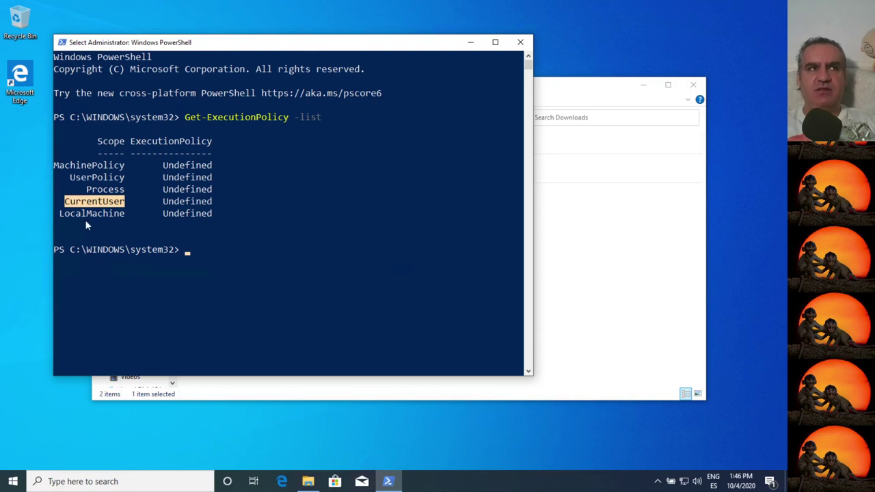
left_click_drag(59, 216, 125, 217)
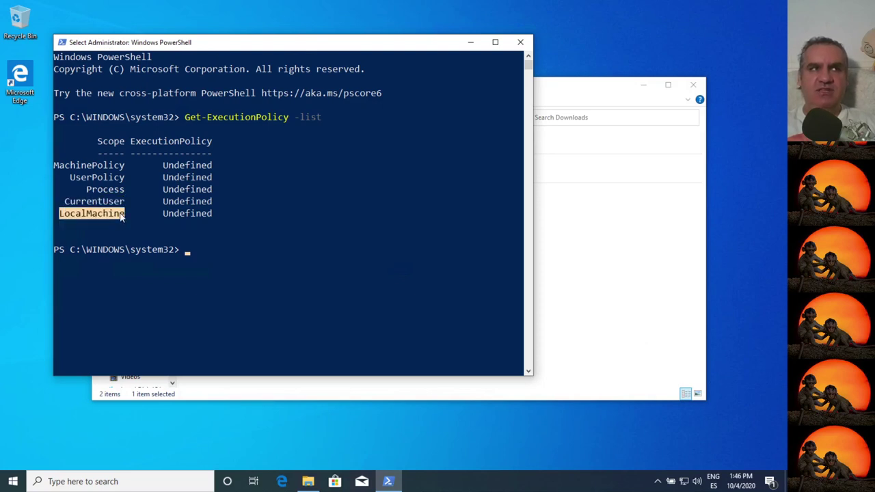
left_click_drag(57, 166, 124, 174)
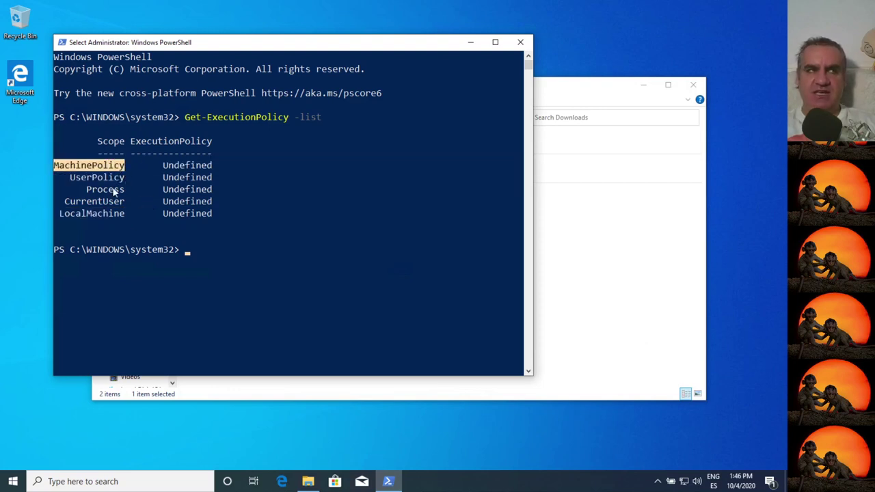
left_click_drag(59, 215, 125, 218)
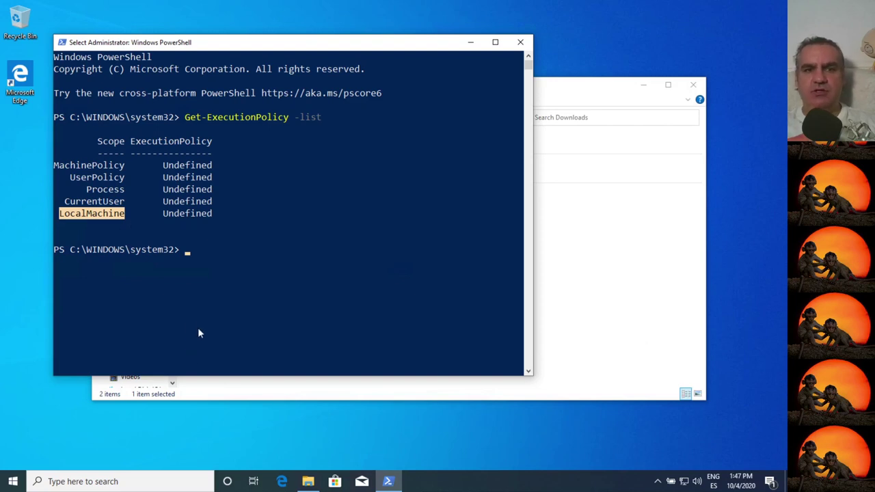
key("Escape")
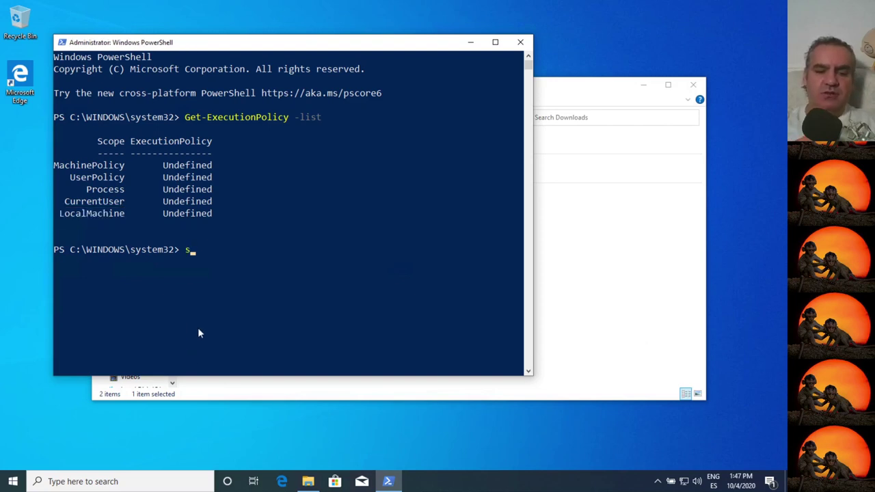
Run Set-ExecutionPolicy -scope localmachine remotesigned and answer y to accept the execution policy change.
type("set- e")
key("BackSpace")
key("BackSpace")
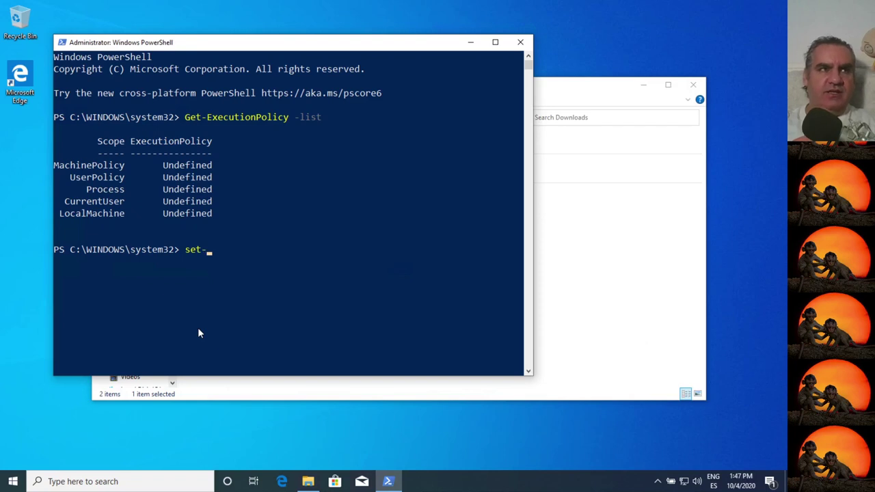
type("exec")
key("Tab")
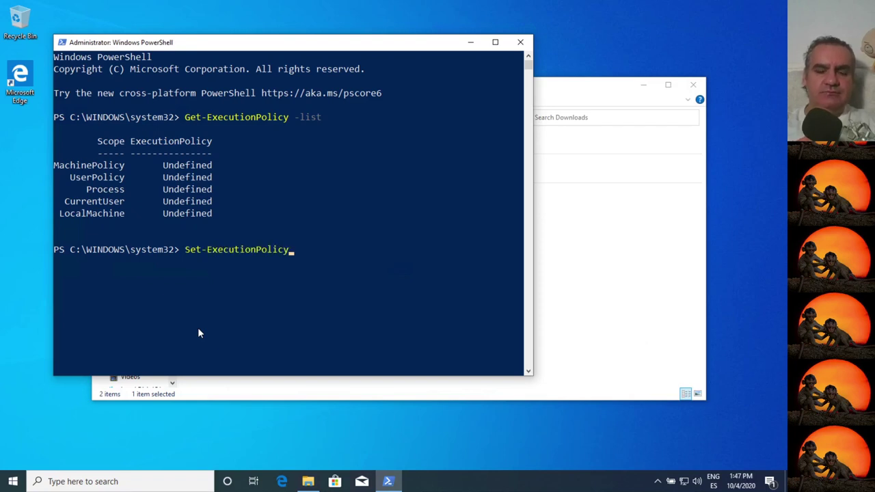
type("-scopy")
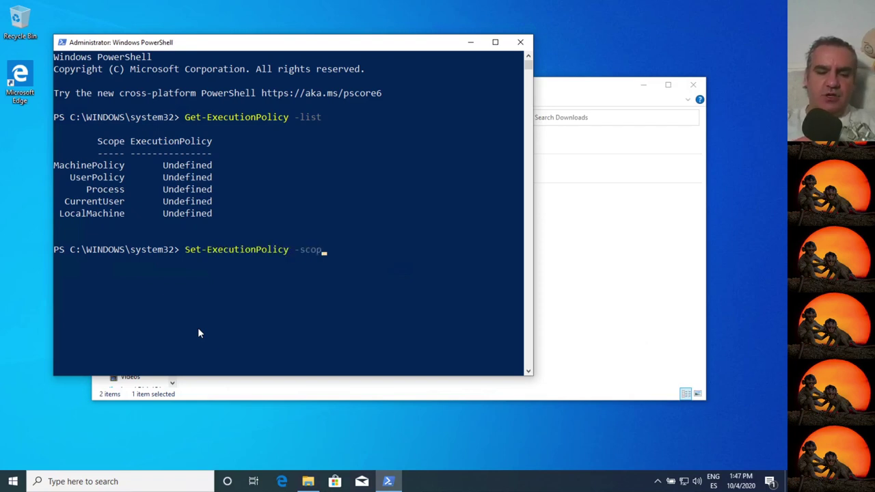
key("BackSpace")
key("BackSpace")
type("e ")
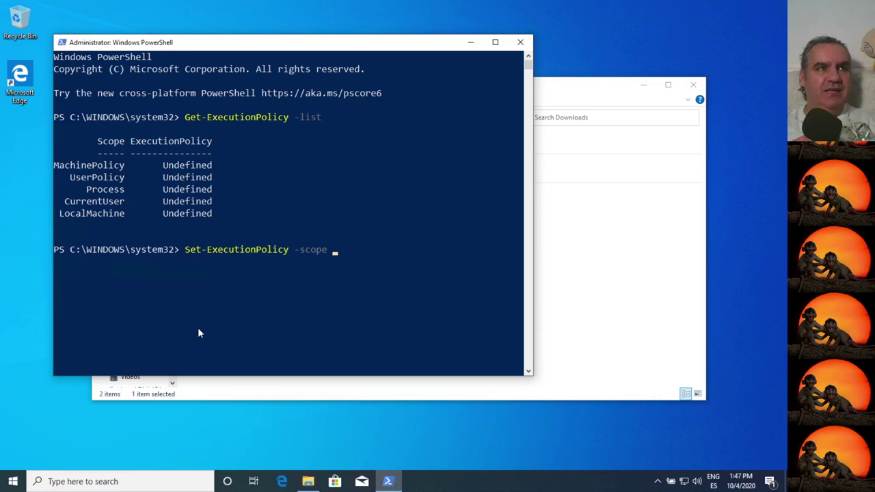
type("local")
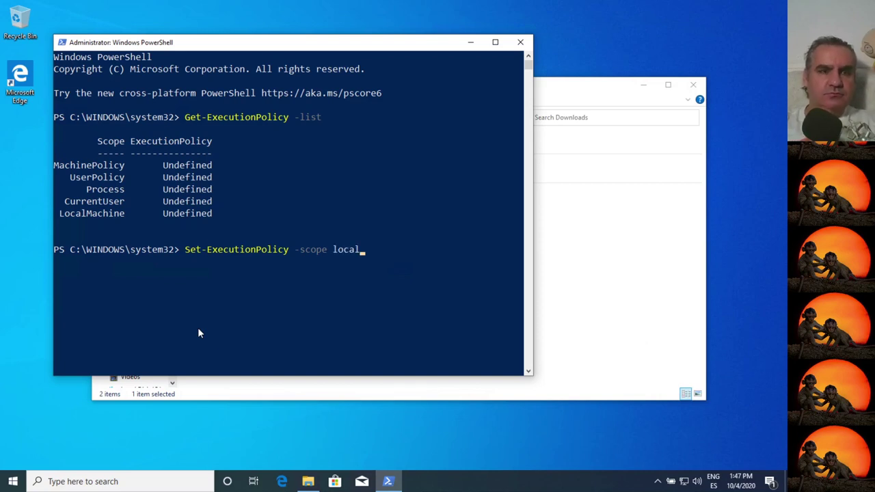
type("machine")
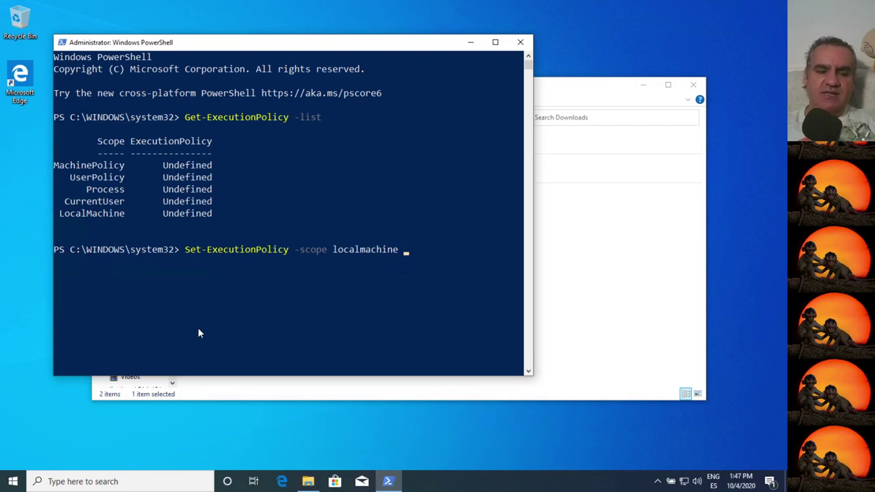
type("remotesigned")
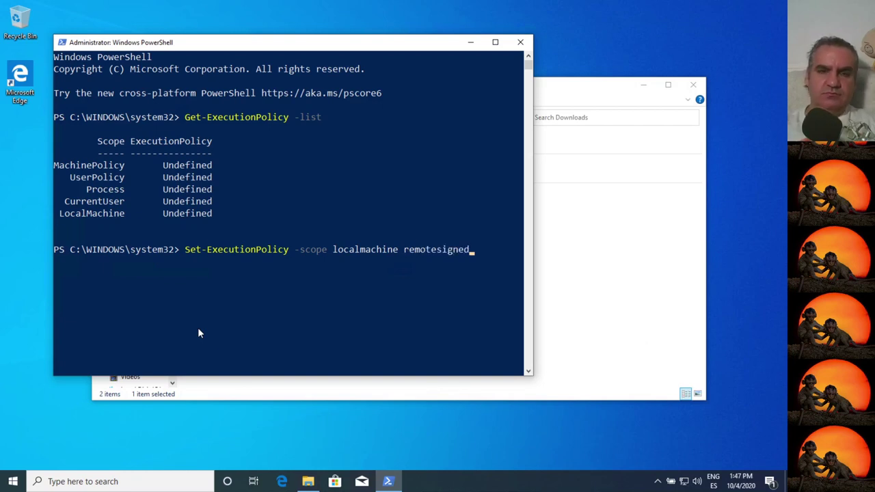
key("Return")
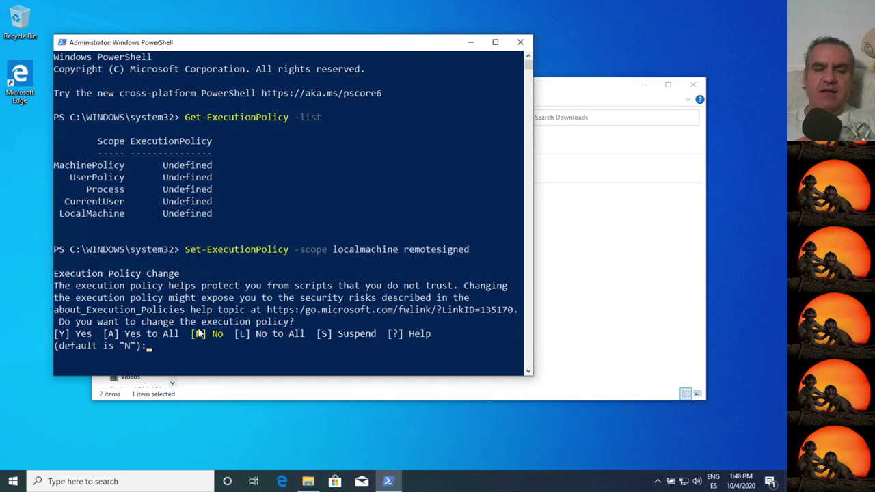
type("y")
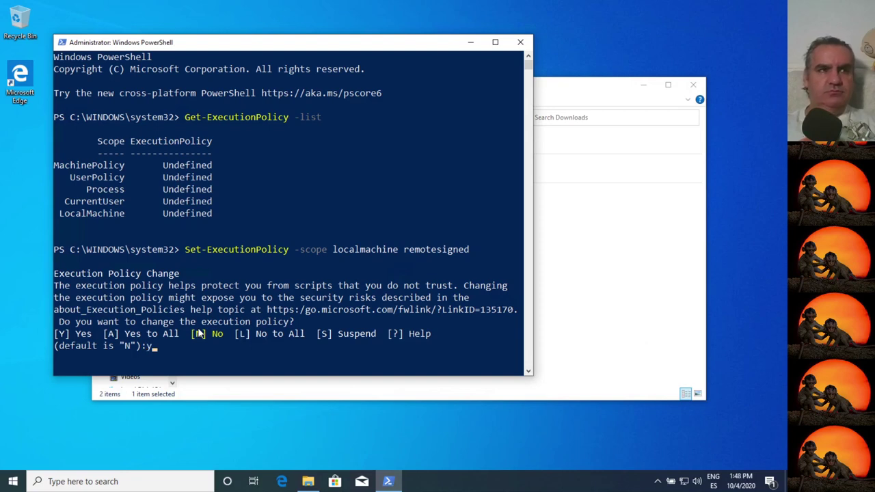
key("Return")
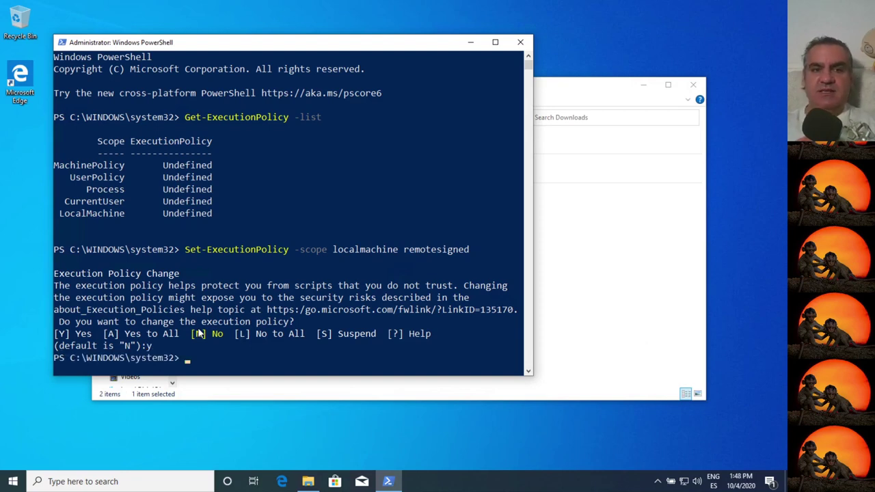
Close the administrator PowerShell session and open a standard, non-elevated Windows PowerShell window clear of the screen's lower edge.
left_click(520, 41)
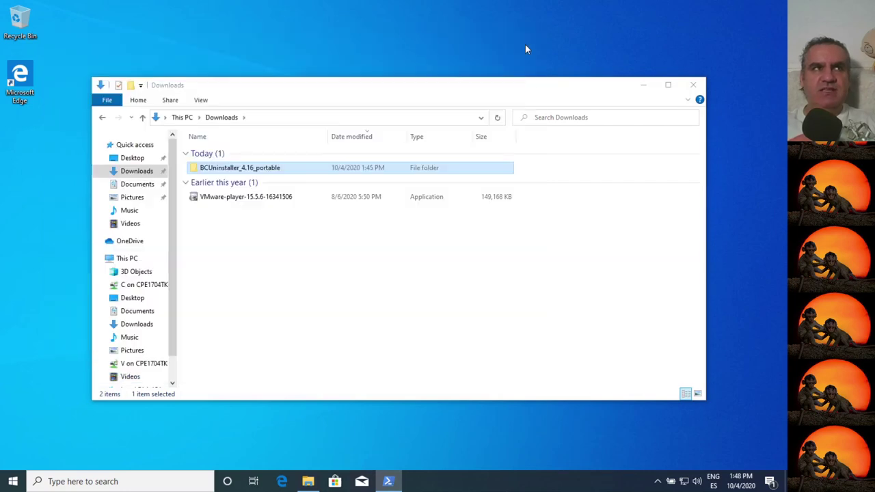
left_click(13, 481)
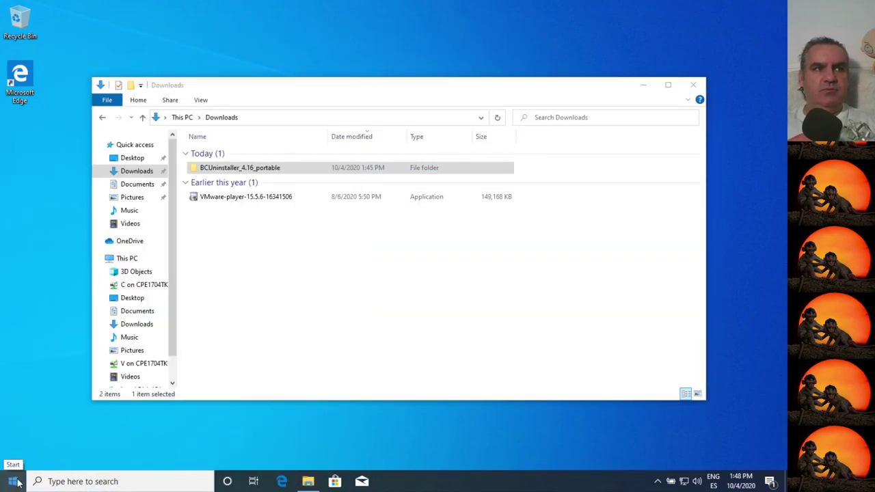
right_click(13, 481)
left_click(64, 317)
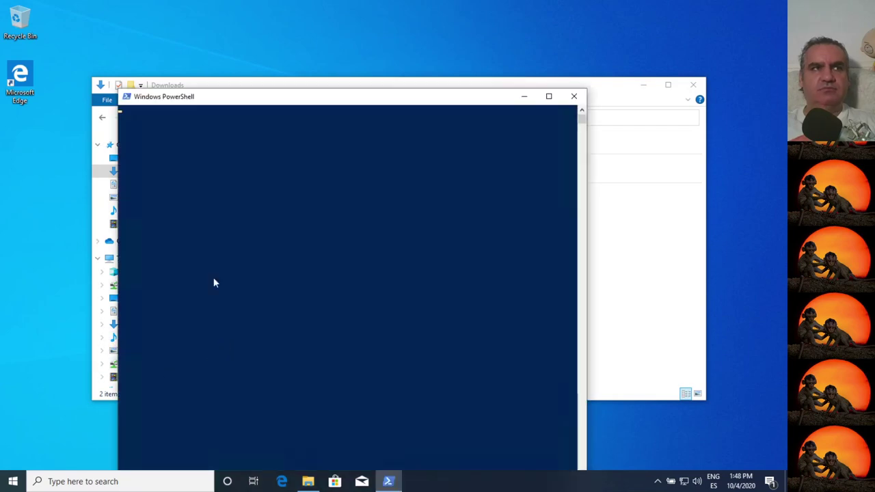
left_click_drag(262, 97, 213, 25)
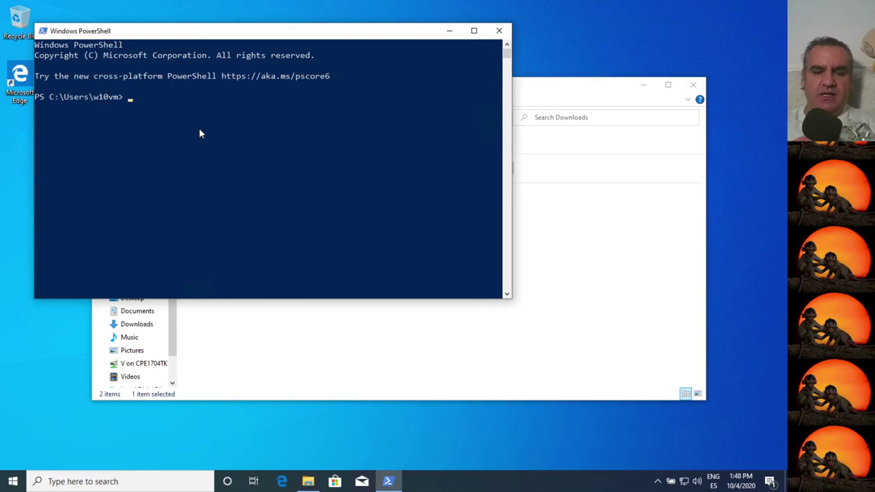
Check the effective execution policy with Get-ExecutionPolicy and list all scopes with Get-ExecutionPolicy -list.
type("get-ex")
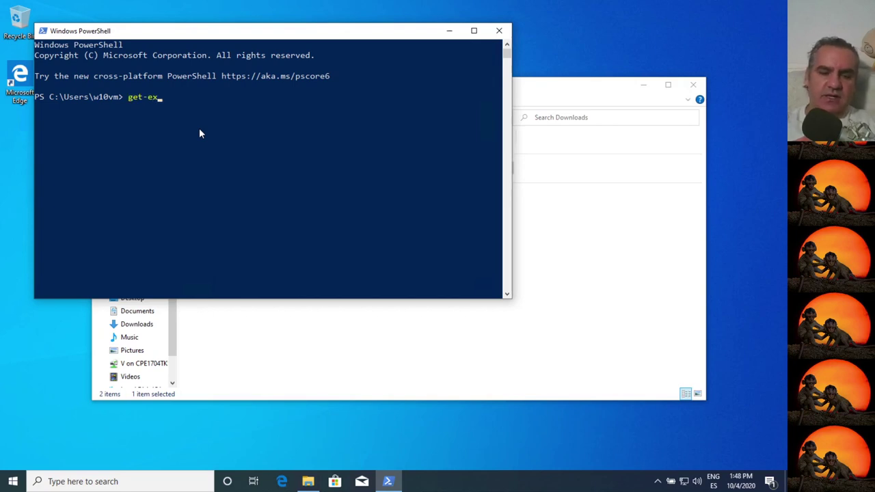
type("e")
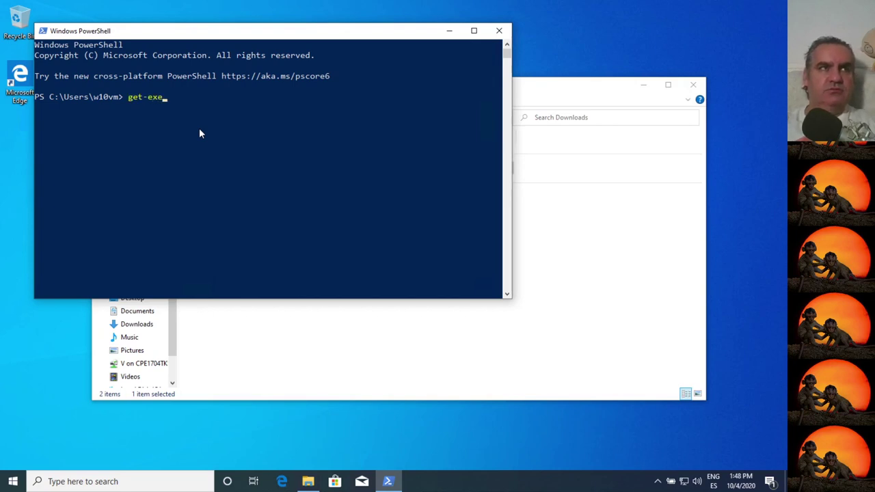
key("Tab")
key("Return")
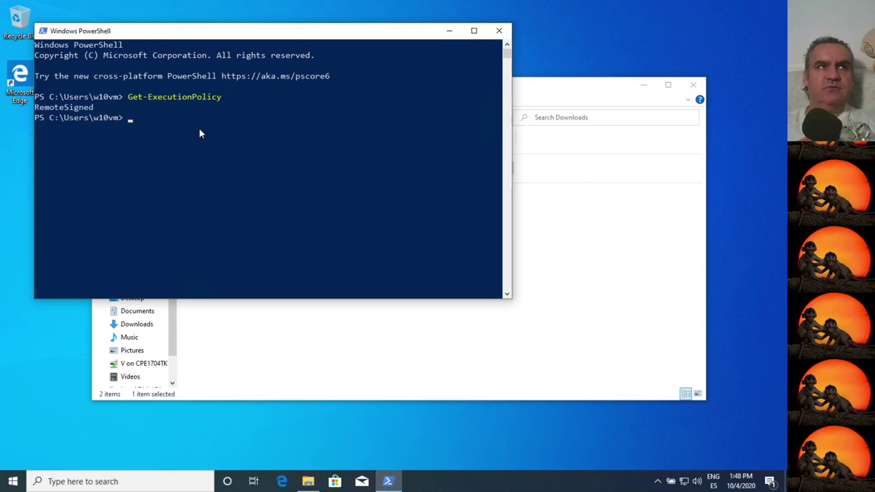
key("Up")
type("-list")
key("Return")
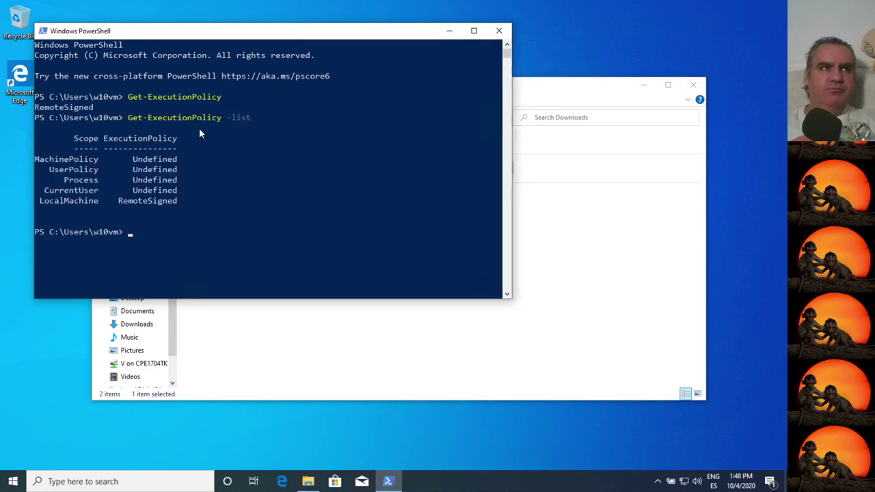
Launch the BCUninstaller application from the BCUninstaller_4.16_portable folder, allow it to make changes to the device, and maximize its window.
left_click(557, 194)
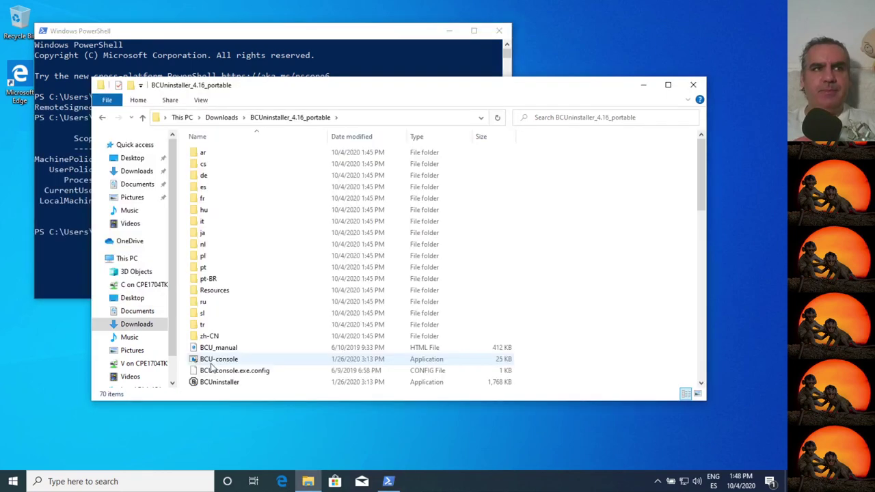
left_click(210, 383)
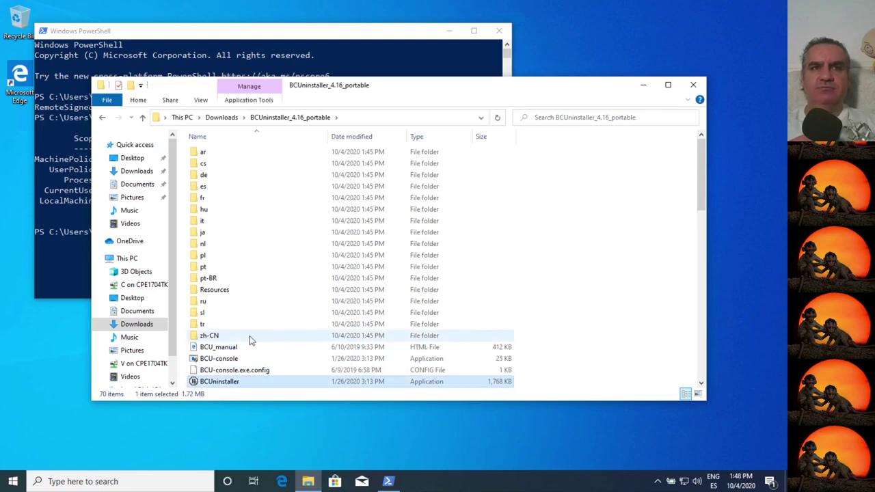
scroll(239, 362, "down", 4)
scroll(270, 321, "down", 10)
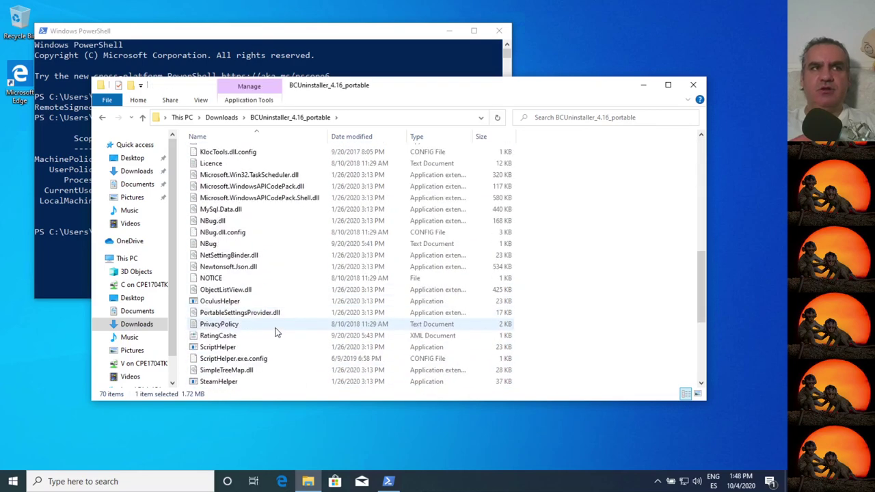
scroll(282, 339, "up", 14)
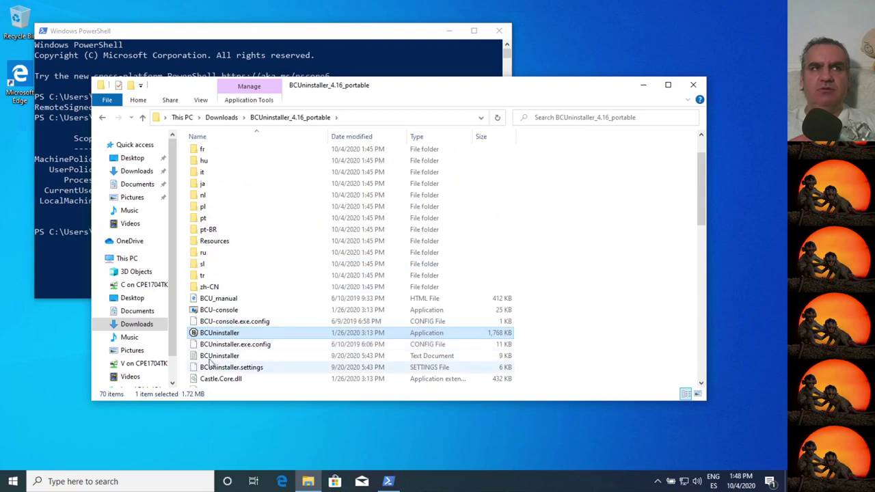
double_click(220, 333)
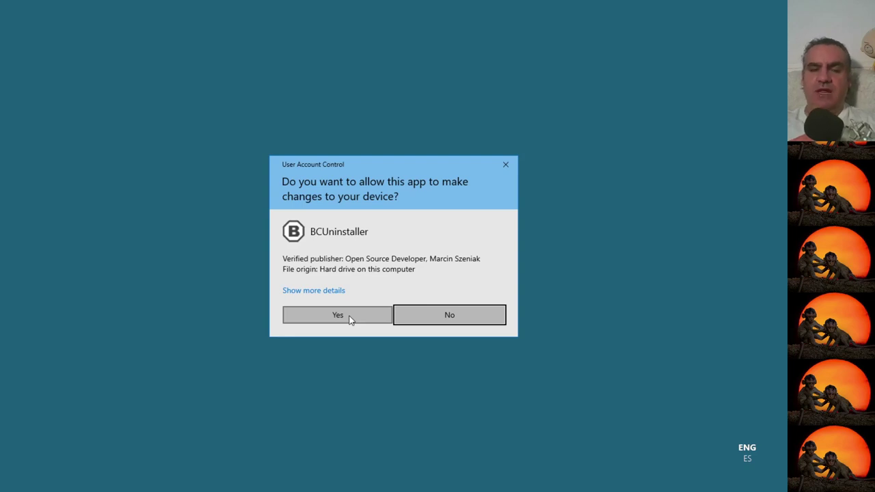
left_click(338, 315)
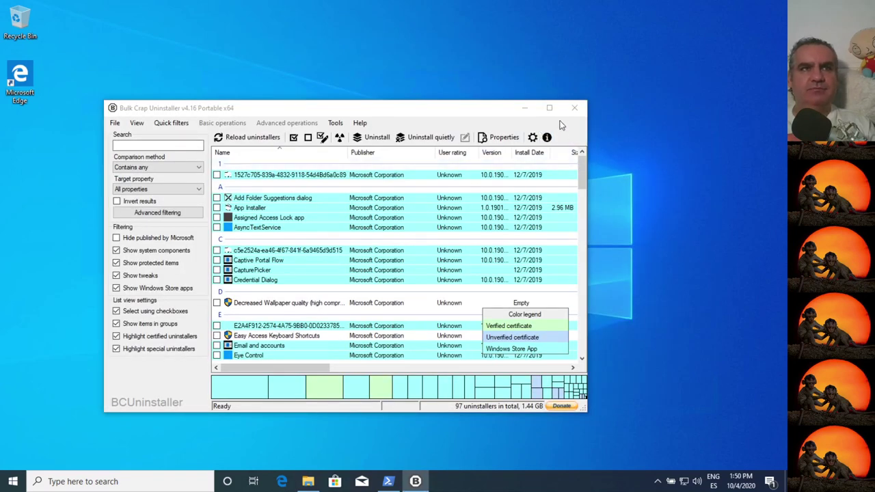
left_click(550, 109)
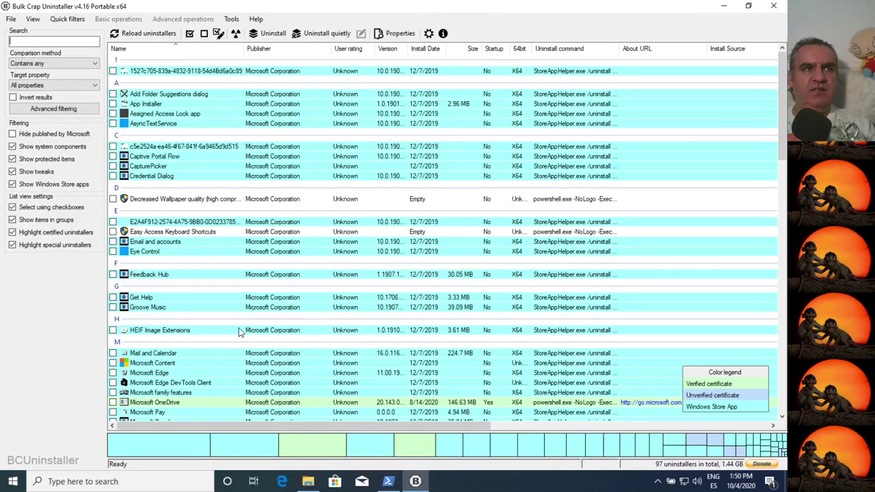
In the general settings' filtering options, disable Show protected items and enable Show updates and Show Windows features.
left_click(429, 33)
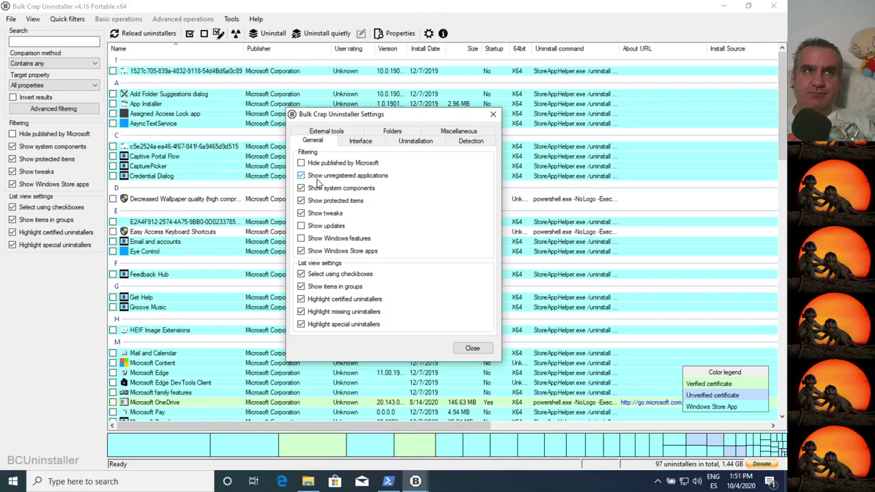
mouse_move(375, 179)
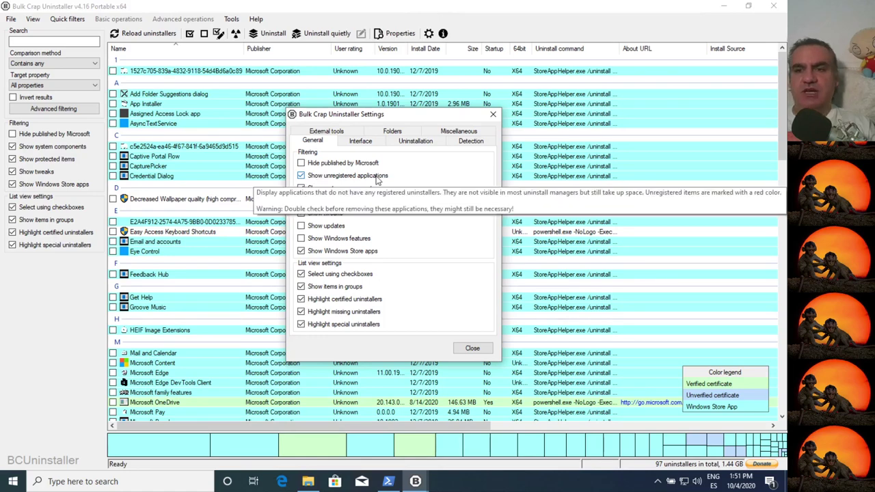
mouse_move(342, 195)
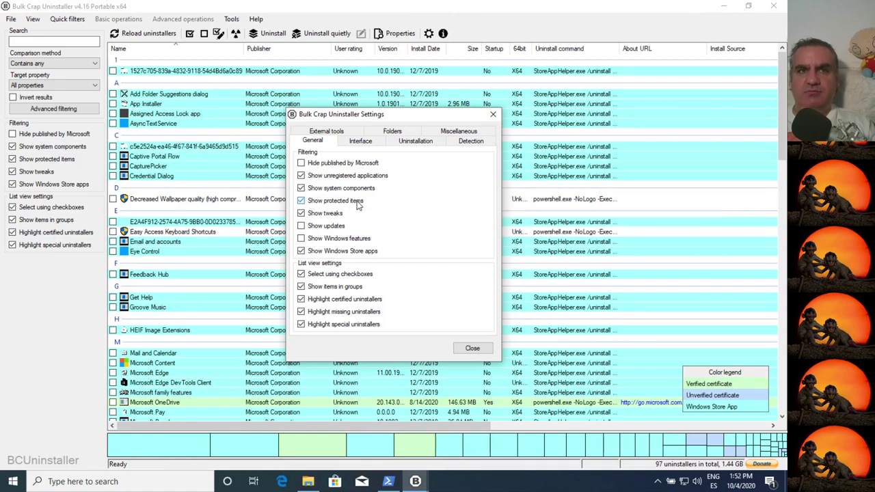
left_click(301, 202)
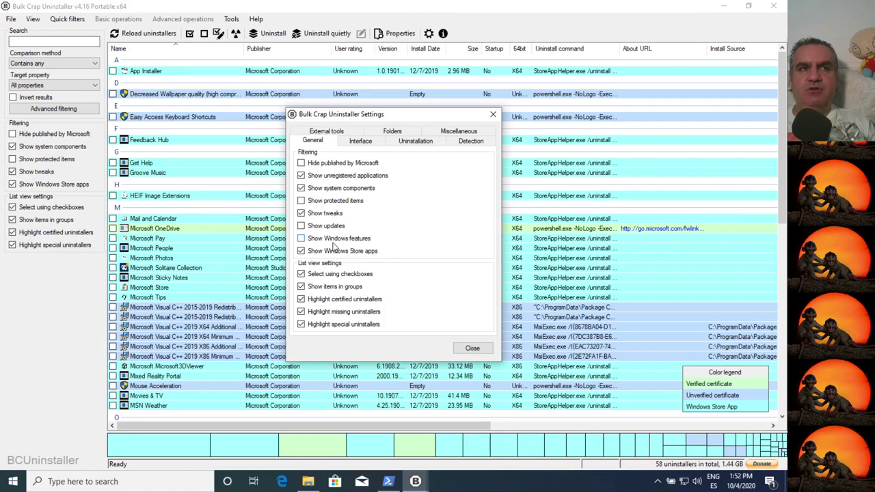
left_click(300, 226)
left_click(301, 238)
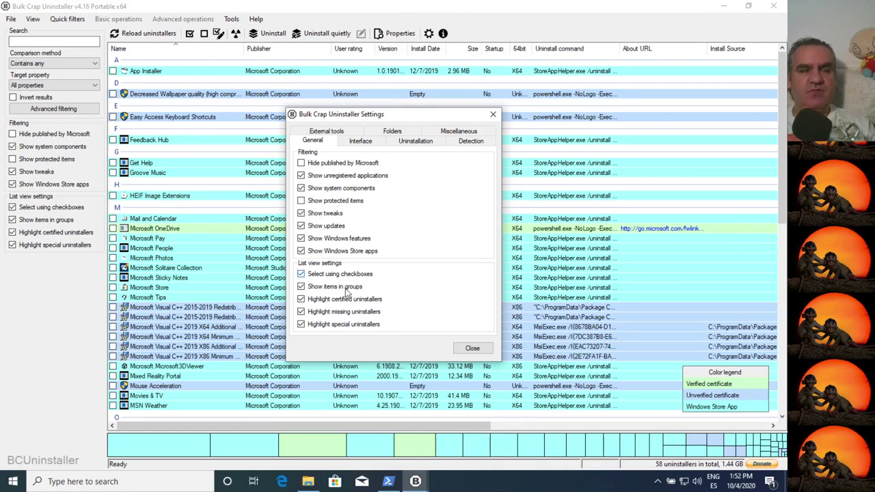
mouse_move(336, 278)
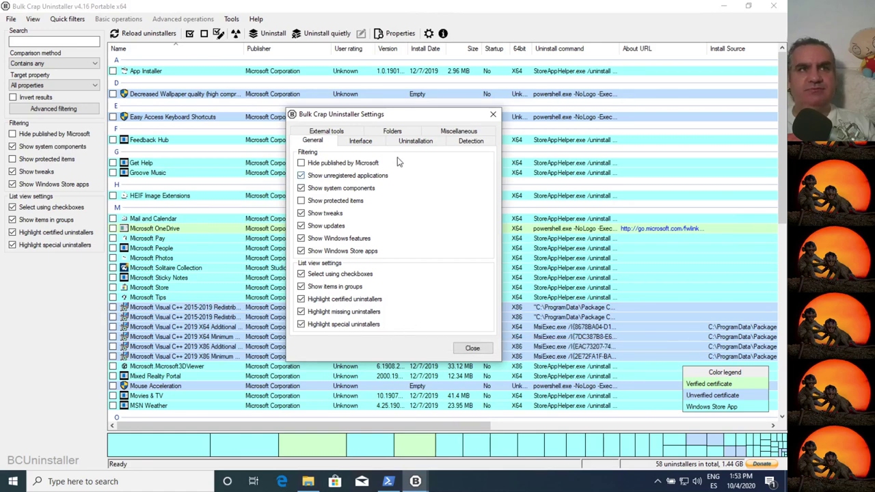
Review the available application languages in the interface settings and keep Default.
left_click(360, 142)
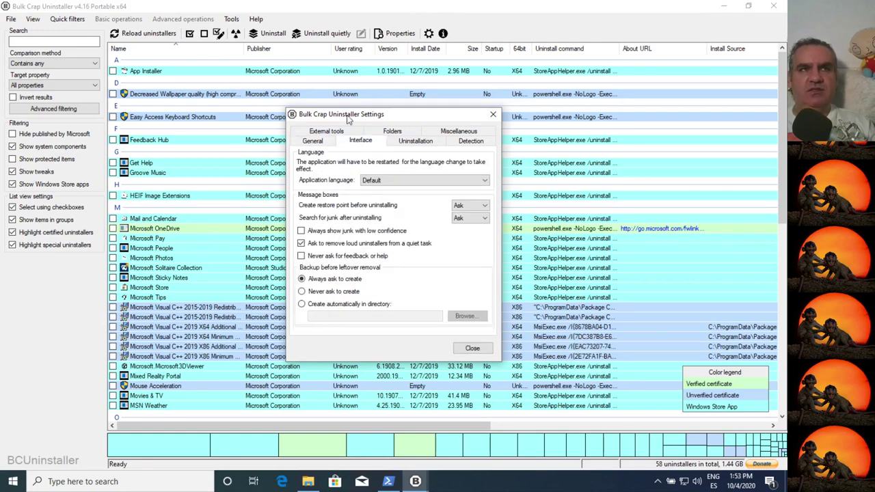
left_click(390, 181)
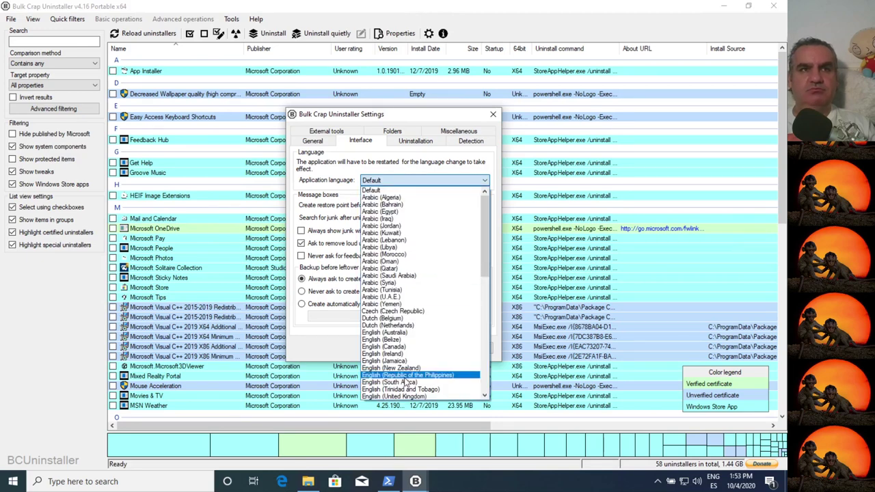
left_click(383, 166)
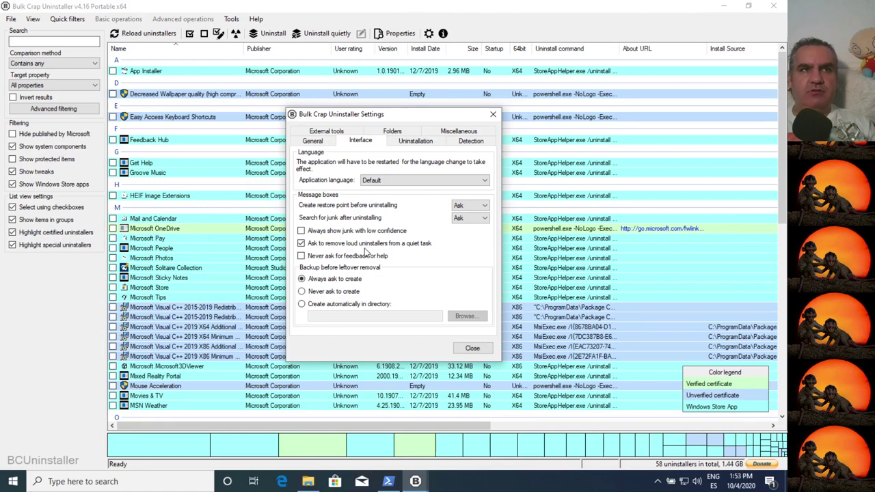
In the uninstallation settings, set the maximum number of running uninstallers to 5 and enable Disable protection.
left_click(425, 144)
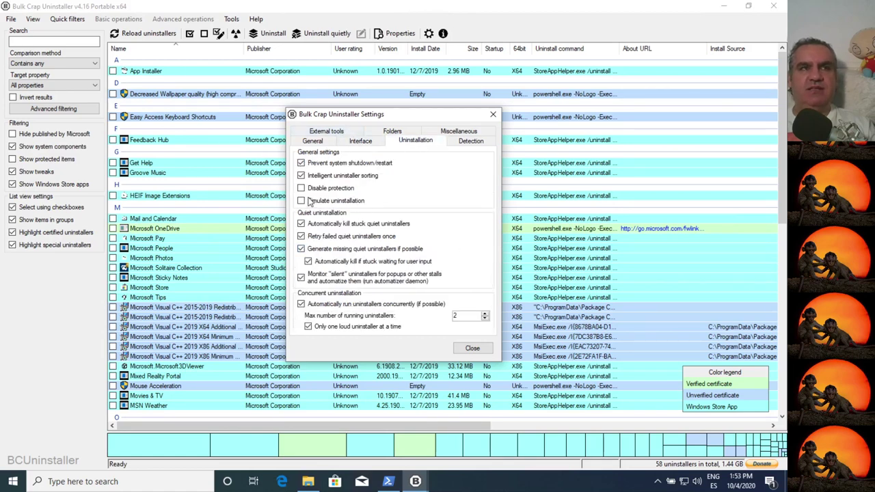
left_click(486, 312)
left_click(485, 312)
left_click(485, 312)
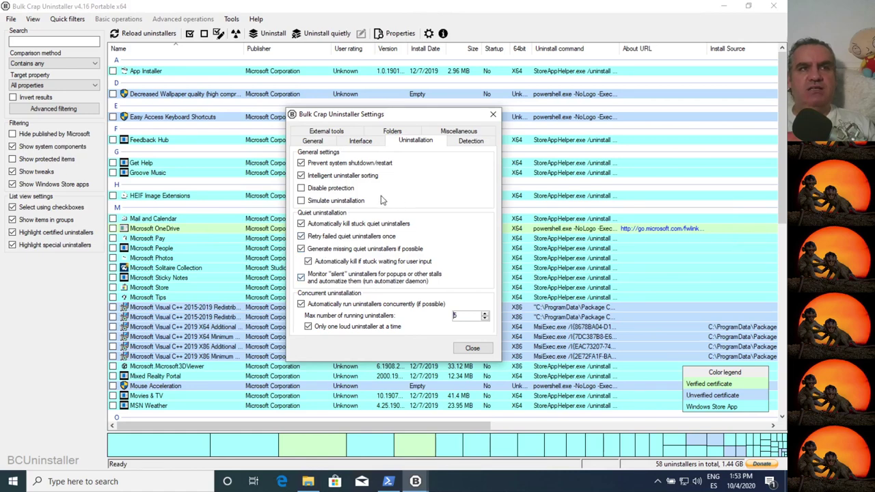
left_click(301, 190)
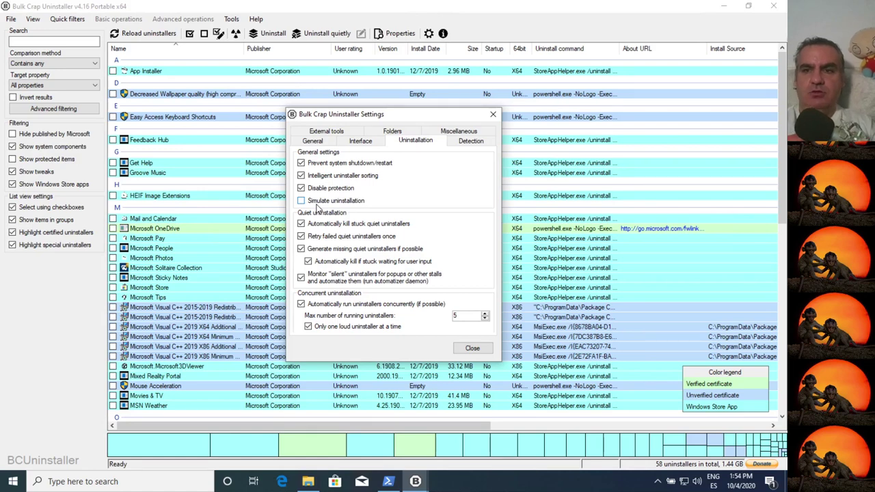
Review the detection, external tools, folders and miscellaneous settings, and close the settings dialog.
left_click(470, 141)
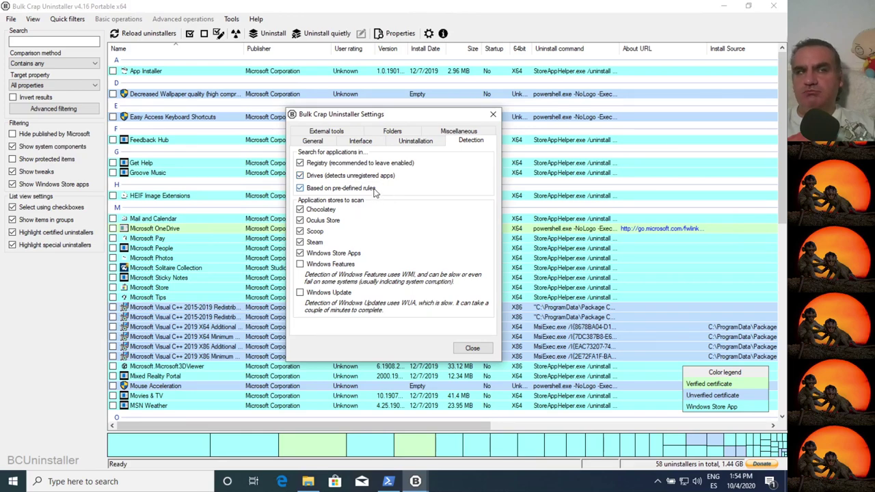
left_click(336, 133)
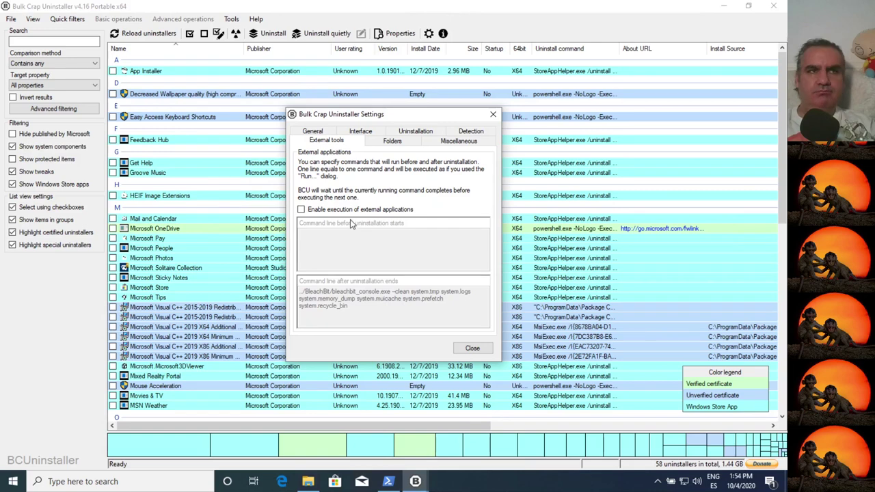
left_click(394, 140)
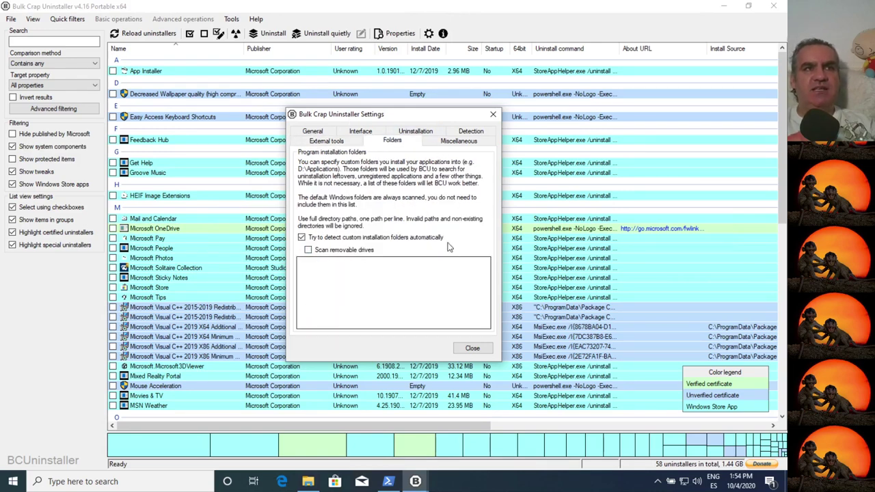
left_click(457, 141)
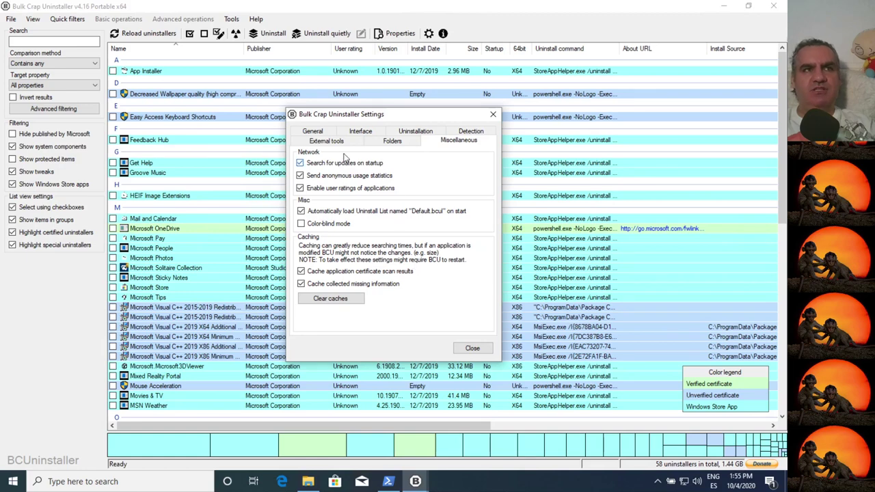
left_click(471, 348)
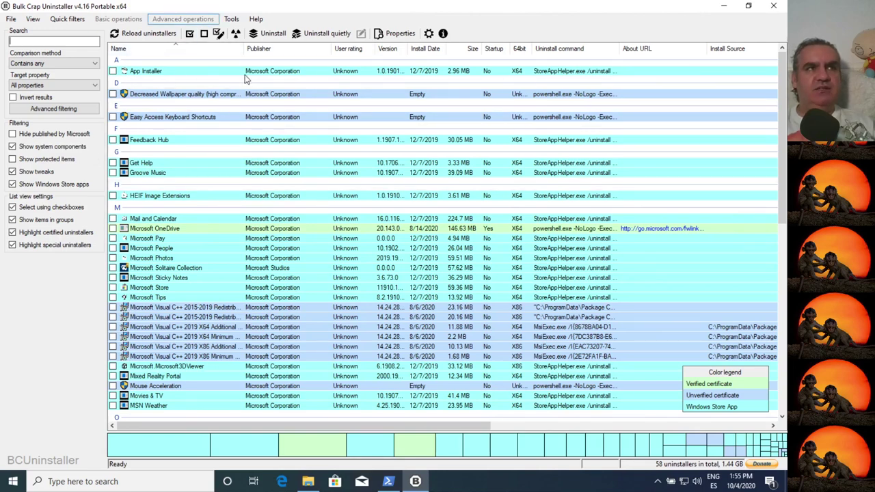
Mark Groove Music, Get Help, Feedback Hub, Mail and Calendar, and Microsoft OneDrive for uninstallation.
left_click(113, 173)
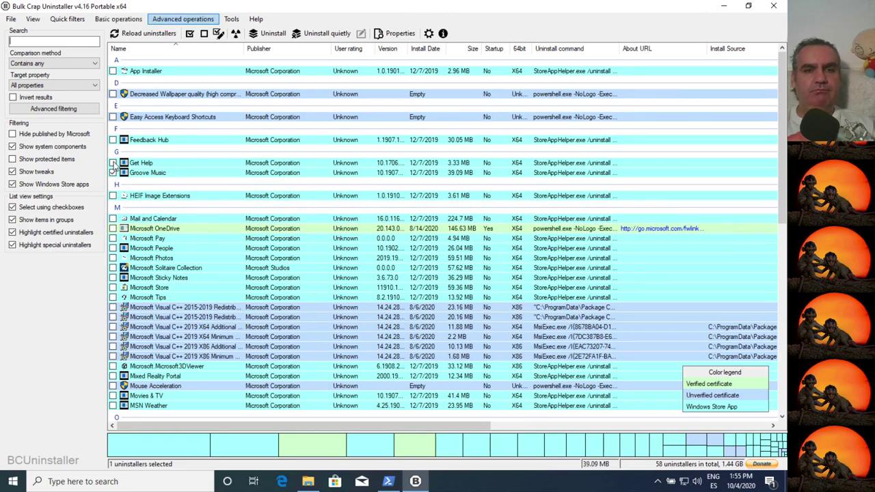
left_click(113, 163)
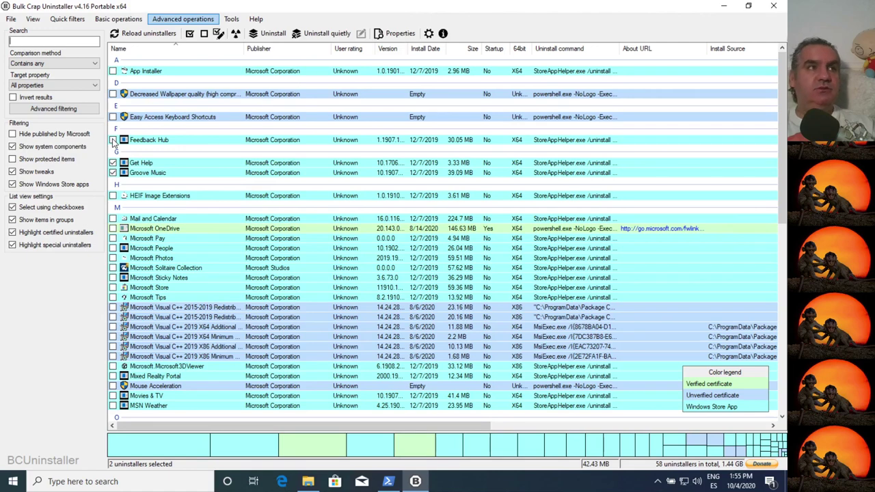
left_click(113, 140)
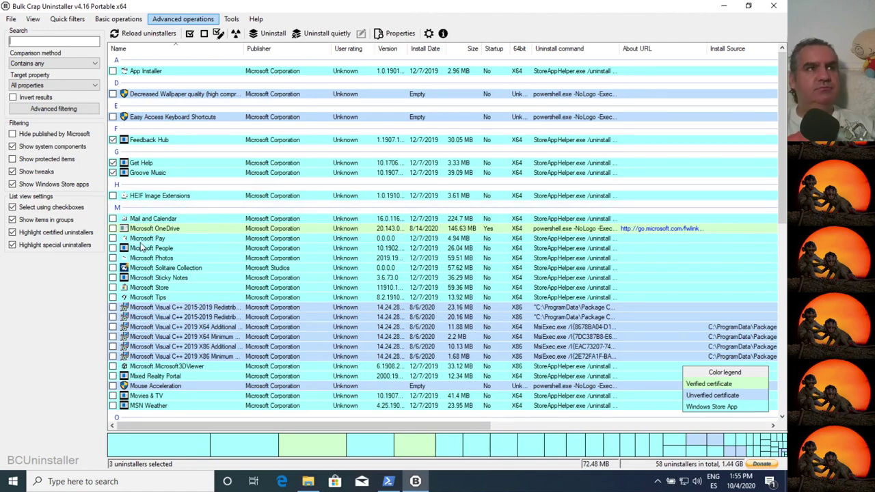
left_click(113, 218)
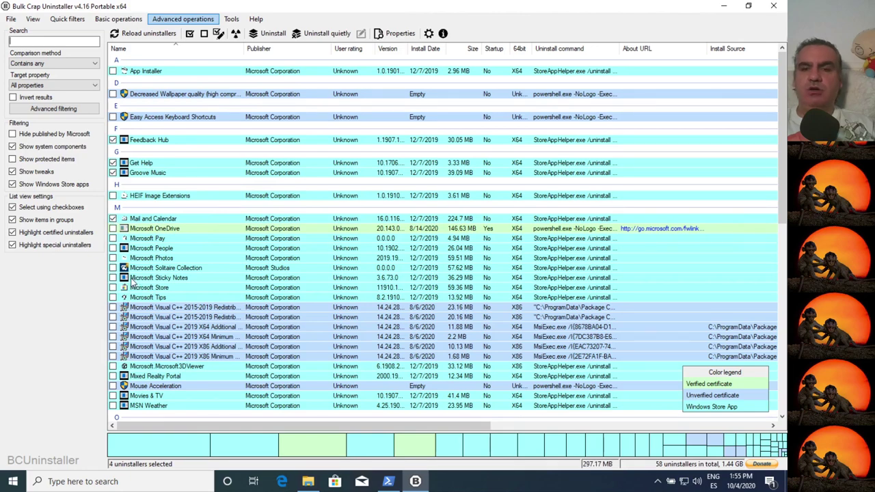
left_click(113, 229)
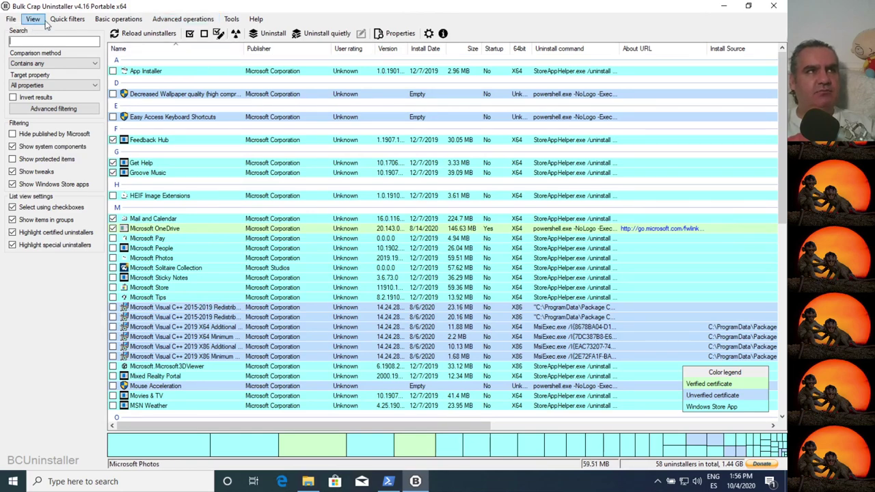
Reset all Bulk Crap Uninstaller settings to their defaults and confirm the restart.
left_click(255, 19)
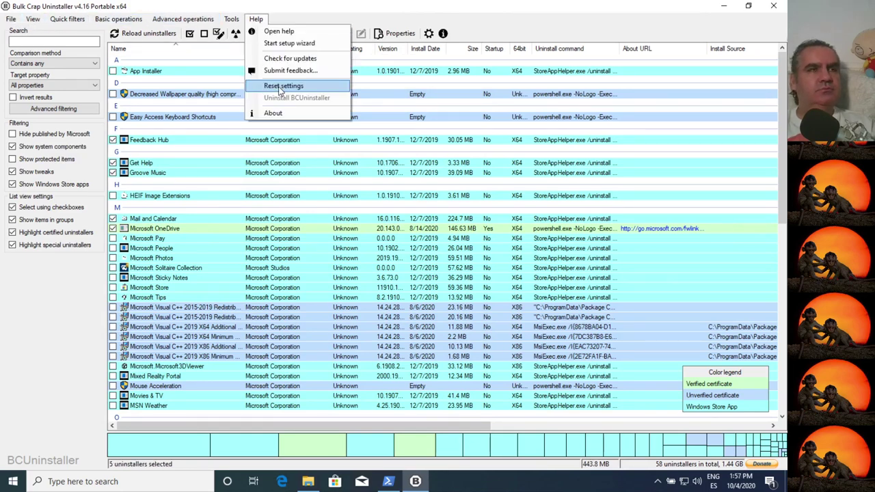
left_click(282, 86)
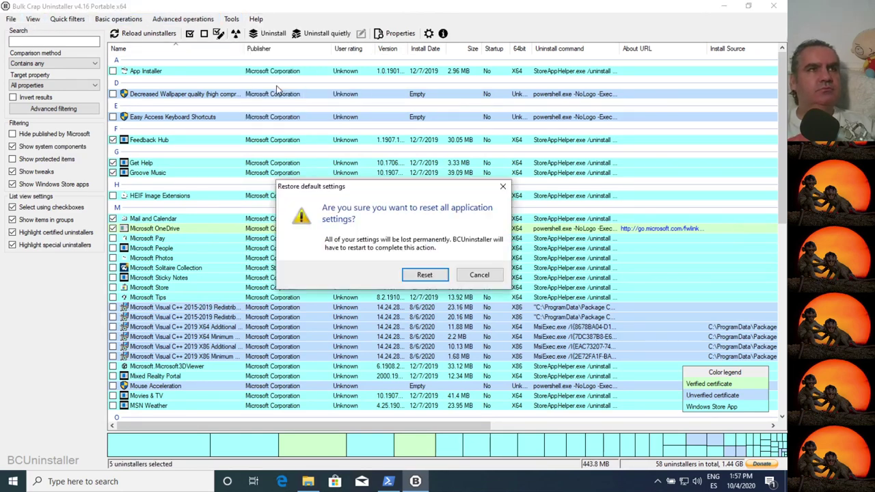
left_click(424, 275)
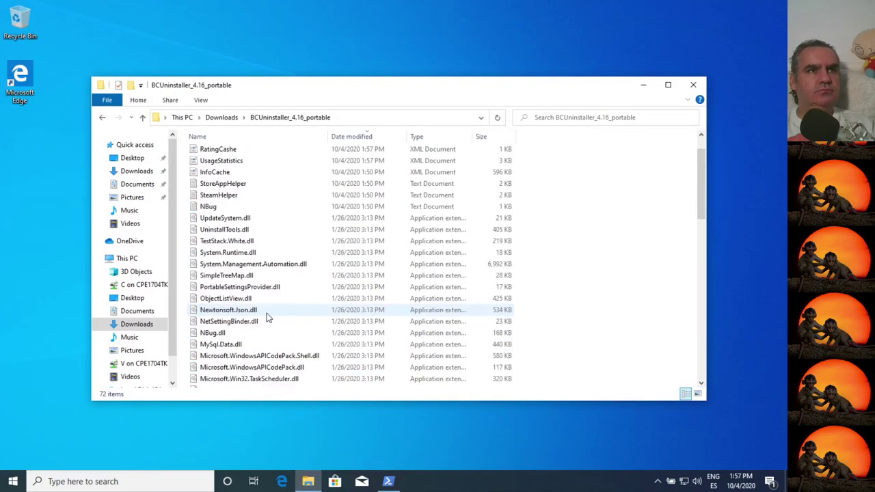
Delete the generated files dated 10/4/2020, such as RatingCashe, InfoCache and NBug, from the BCUninstaller_4.16_portable folder.
scroll(229, 219, "up", 5)
left_click(267, 243, "shift")
key("Delete")
Launch BCUninstaller from the portable folder and allow it to make changes to the device.
scroll(287, 267, "down", 5)
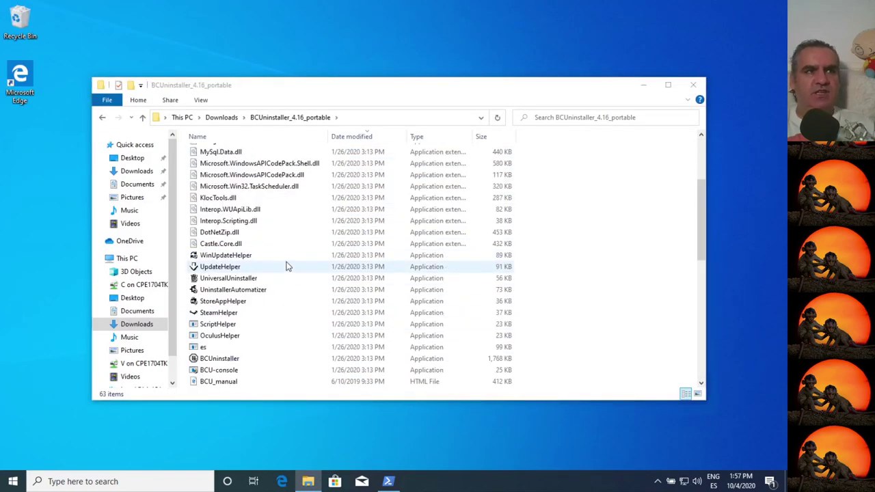
scroll(284, 263, "down", 5)
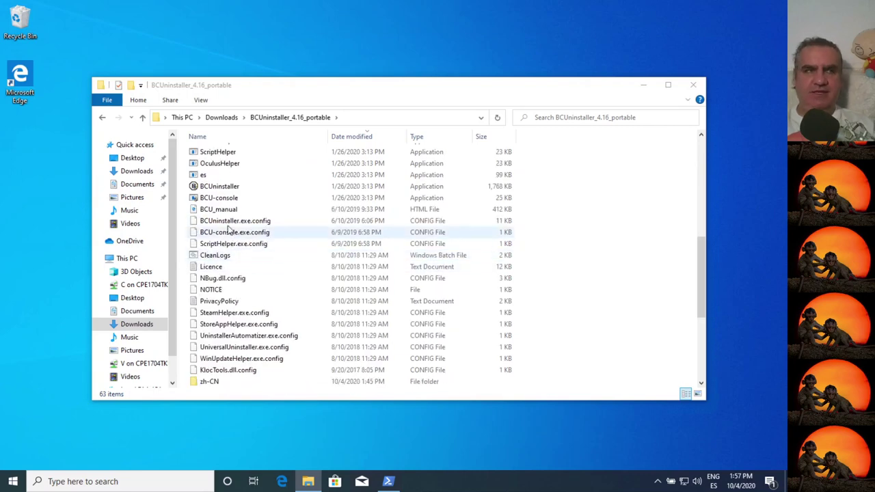
scroll(240, 294, "up", 2)
scroll(238, 269, "up", 1)
double_click(225, 287)
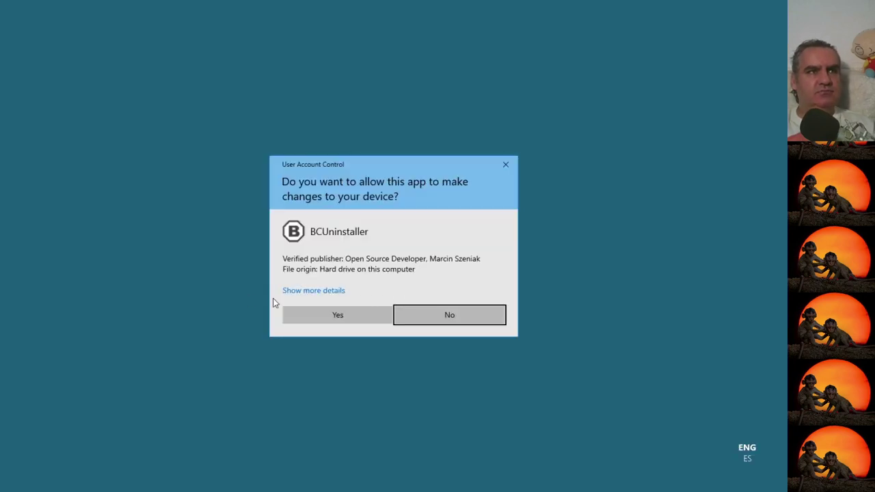
left_click(330, 313)
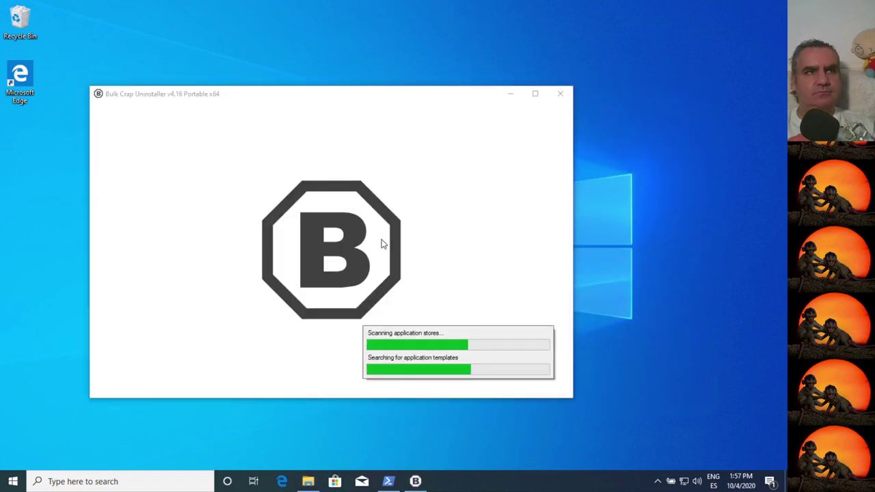
Set the welcome wizard's language to Spanish (Spain) and apply it.
mouse_move(308, 481)
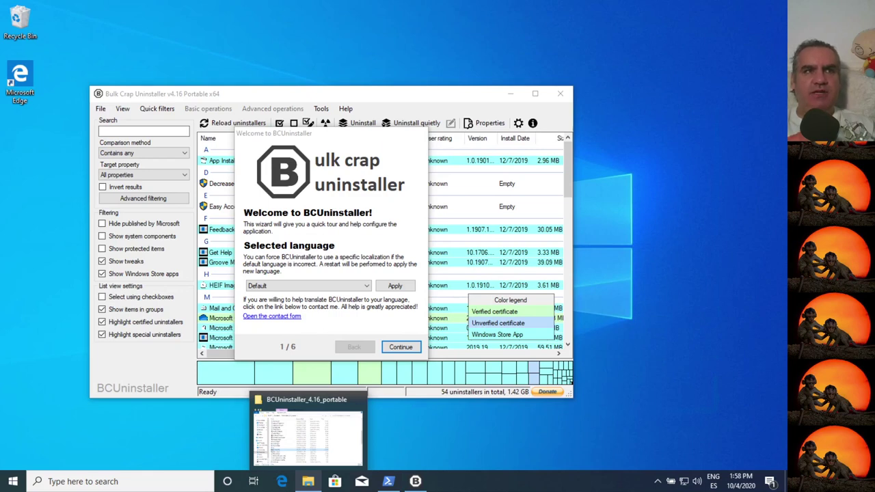
left_click(367, 286)
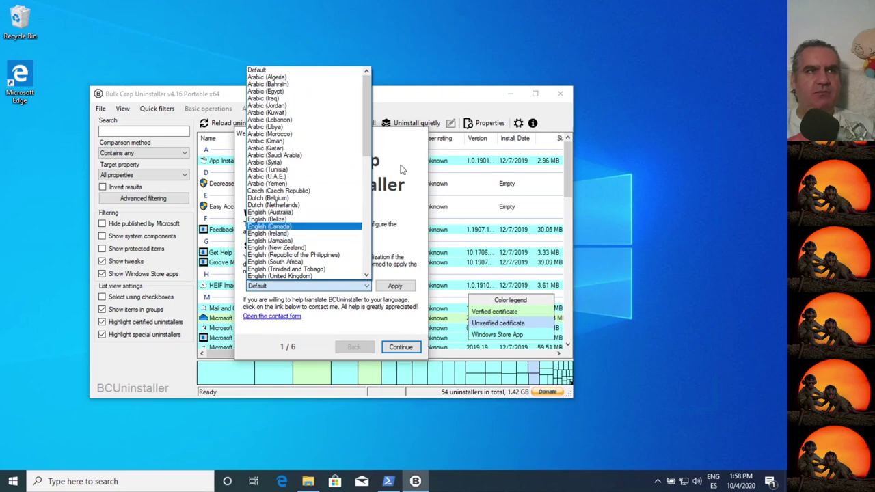
left_click_drag(367, 116, 367, 205)
left_click(287, 231)
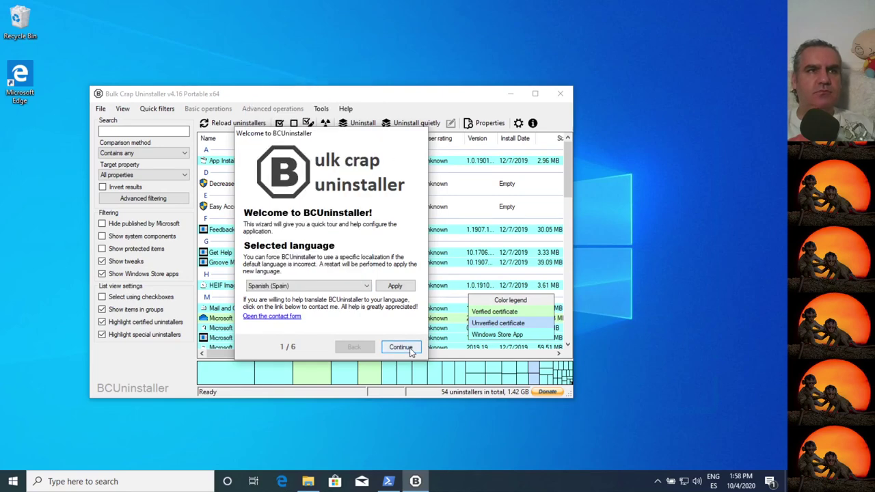
left_click(395, 286)
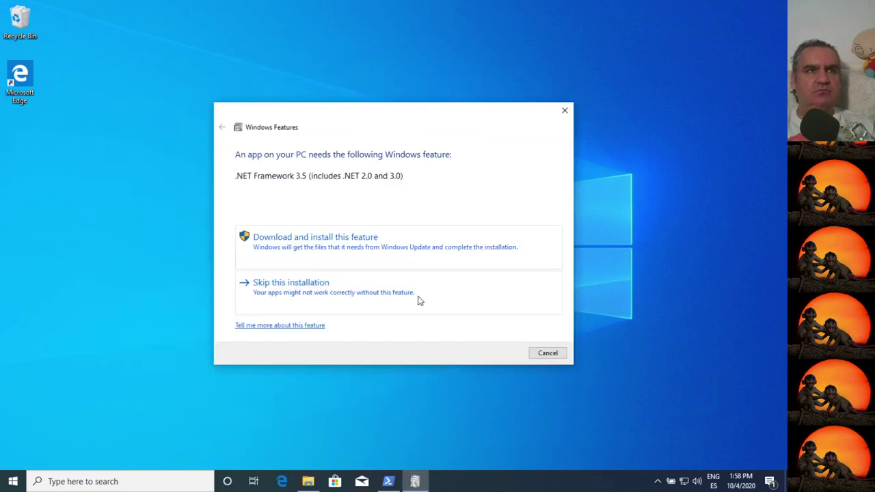
Cancel the .NET Framework 3.5 installation and relaunch BCUninstaller from its portable folder with administrator permission.
left_click(554, 353)
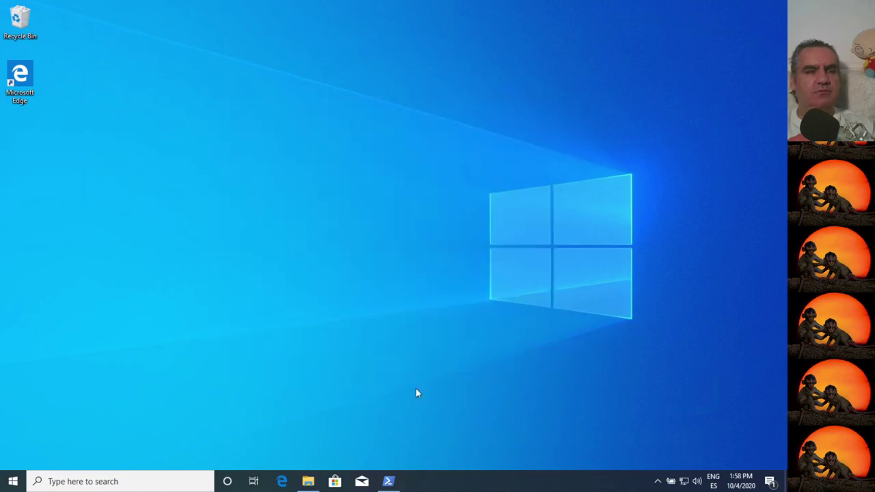
left_click(307, 481)
scroll(239, 383, "down", 3)
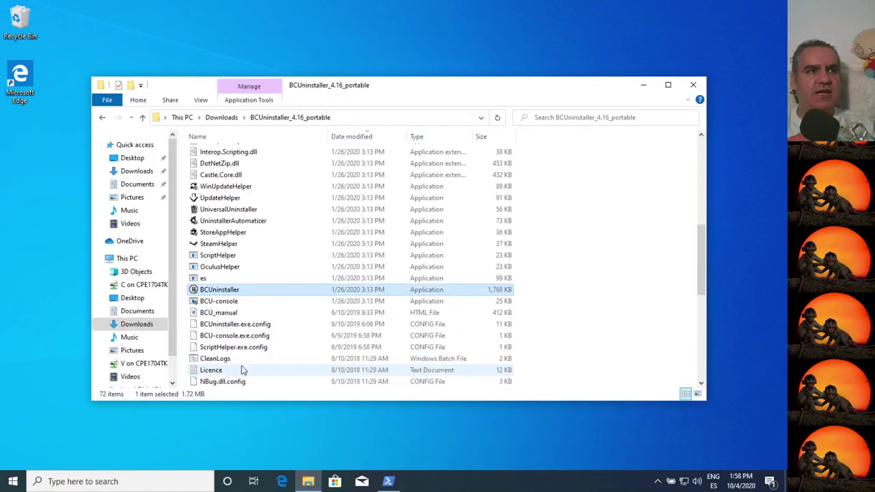
double_click(214, 293)
left_click(338, 315)
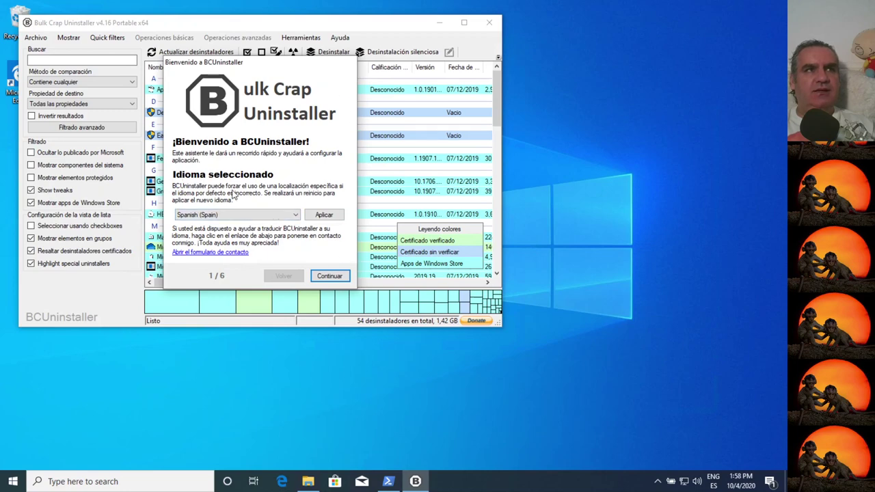
In the welcome wizard, enable selection using checkboxes and the display of uninstallers marked as system components.
left_click(331, 278)
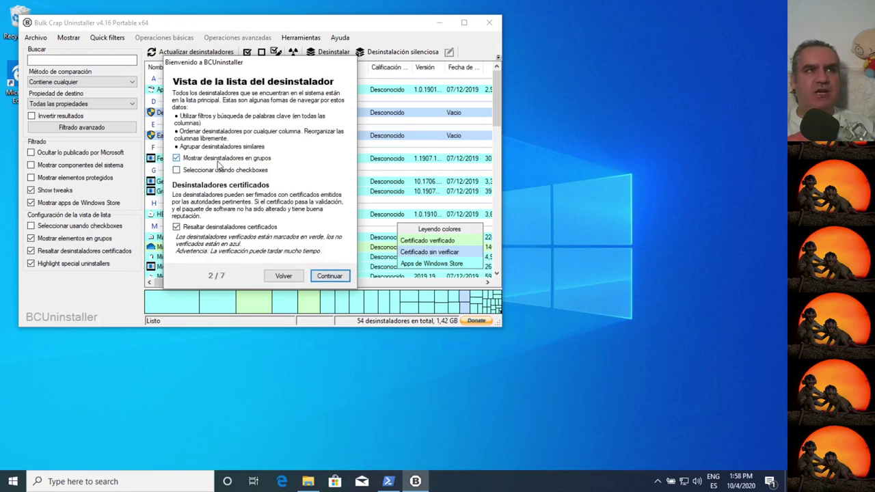
left_click(183, 170)
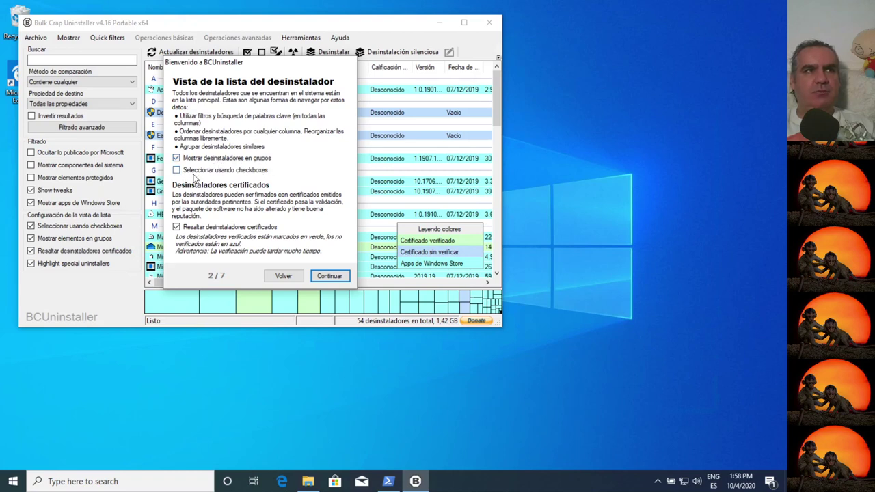
left_click(329, 276)
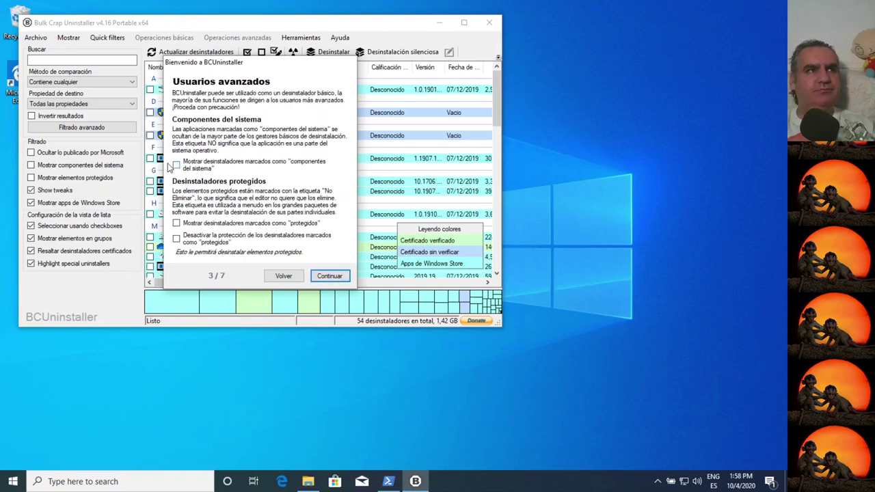
left_click(176, 166)
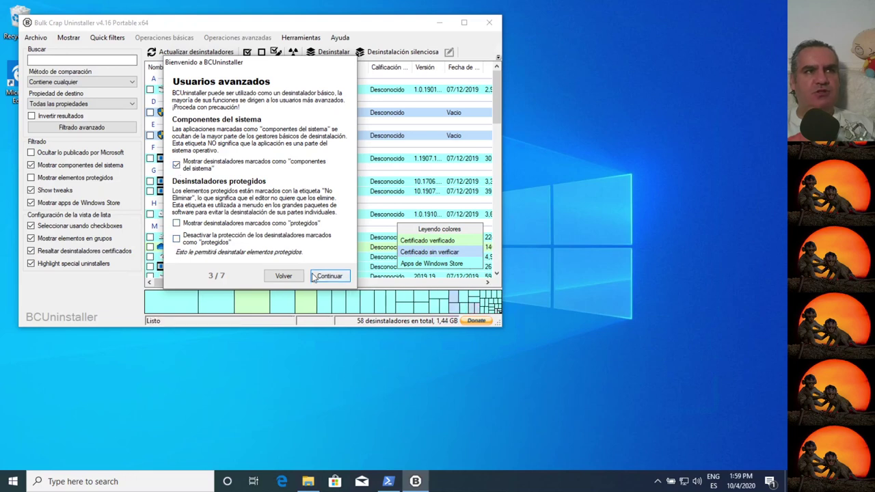
left_click(330, 276)
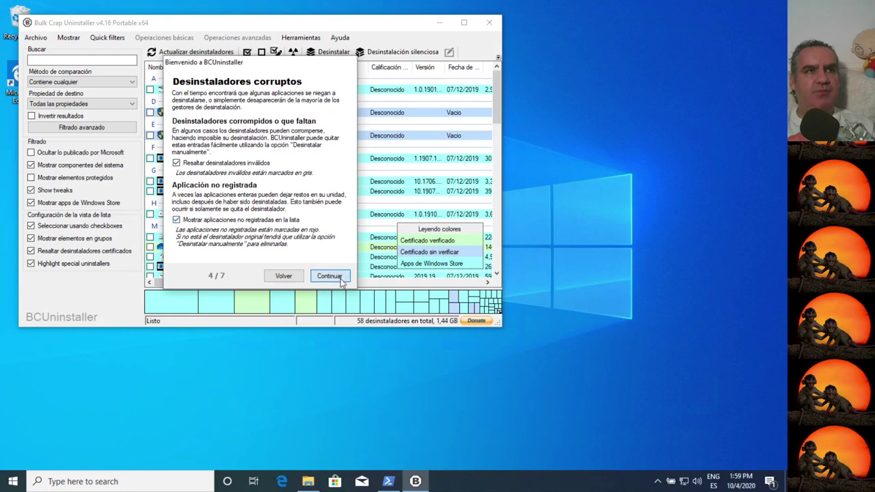
Keep the wizard's corrupt uninstaller and Internet access defaults, finish the configuration and close the version 4.16 welcome window.
left_click(321, 272)
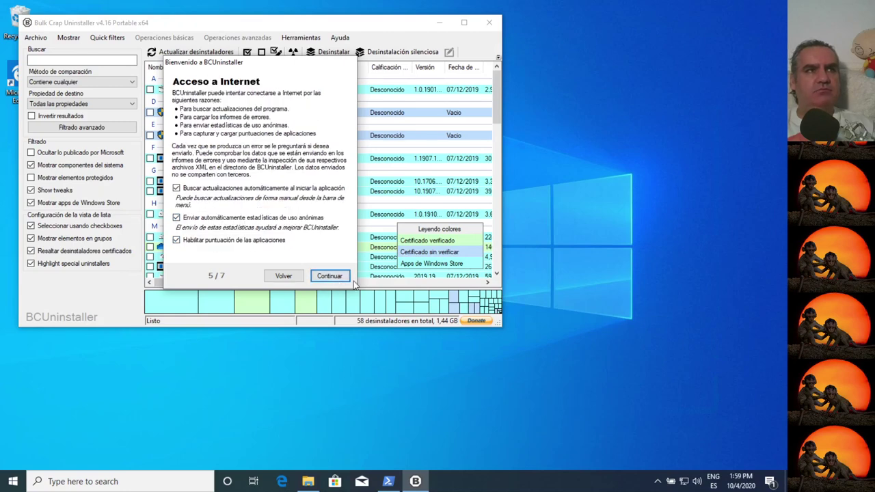
left_click(330, 276)
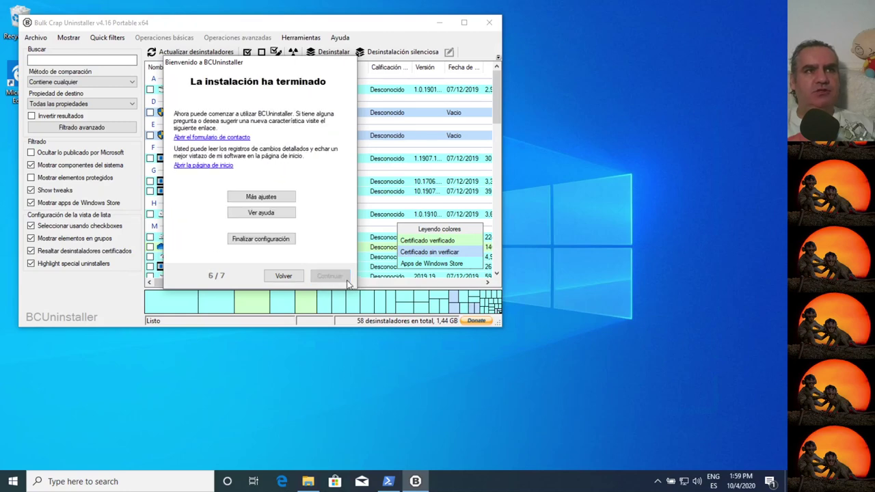
left_click(283, 239)
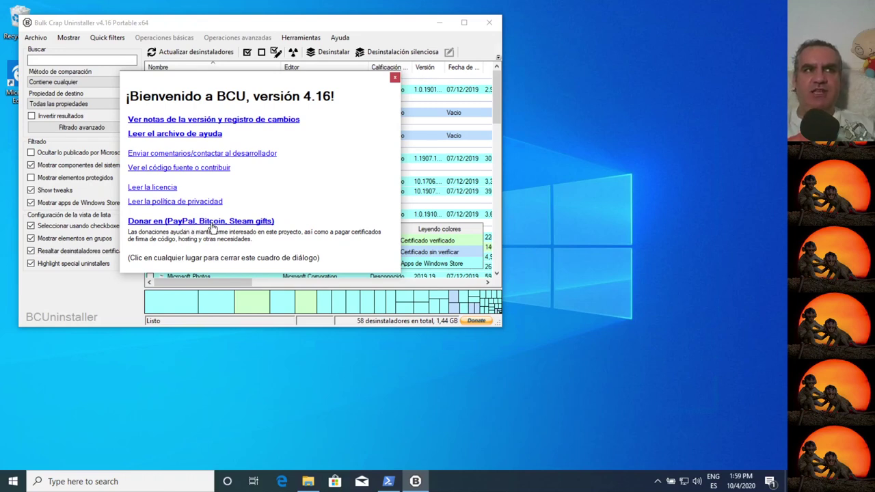
left_click(395, 78)
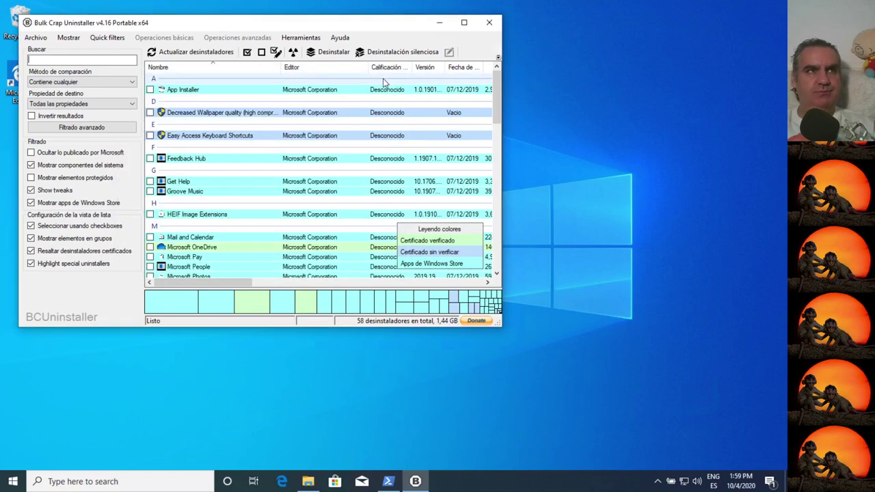
Maximize the uninstaller window and mark Feedback Hub, Get Help, Groove Music, and Mail and Calendar for removal.
left_click(464, 22)
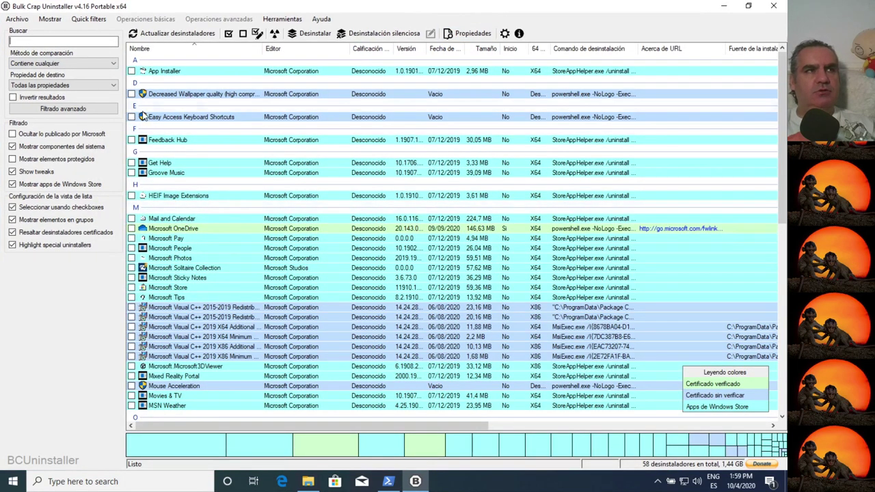
left_click(131, 140)
left_click(131, 163)
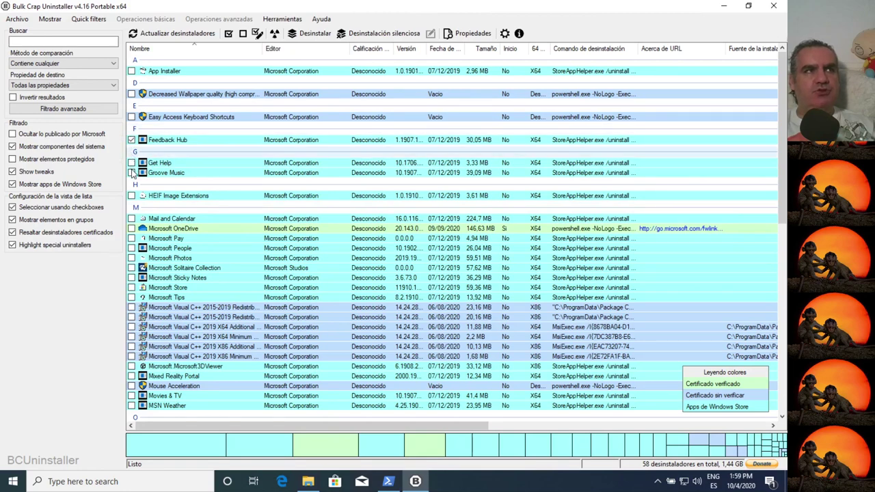
left_click(131, 173)
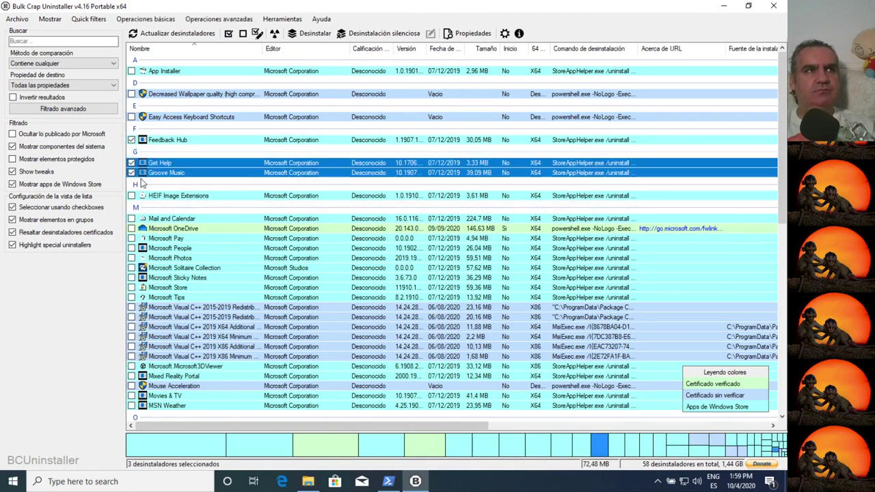
left_click(132, 219)
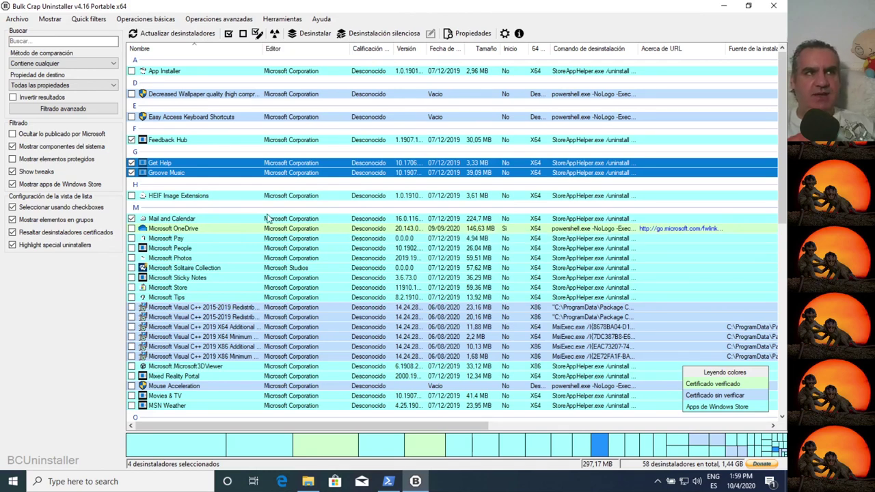
Mark Microsoft Pay, Microsoft People, Microsoft Solitaire Collection, Microsoft Sticky Notes and Microsoft Tips for removal.
left_click(131, 238)
left_click(131, 248)
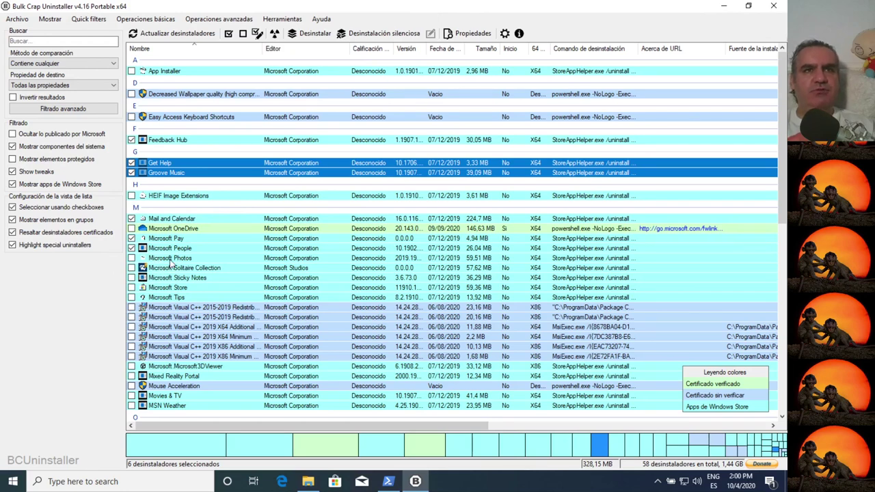
left_click(131, 268)
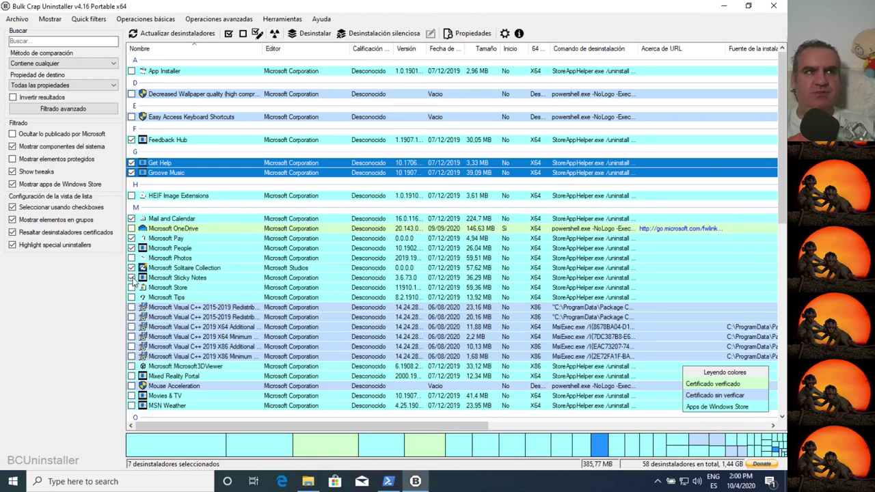
left_click(132, 278)
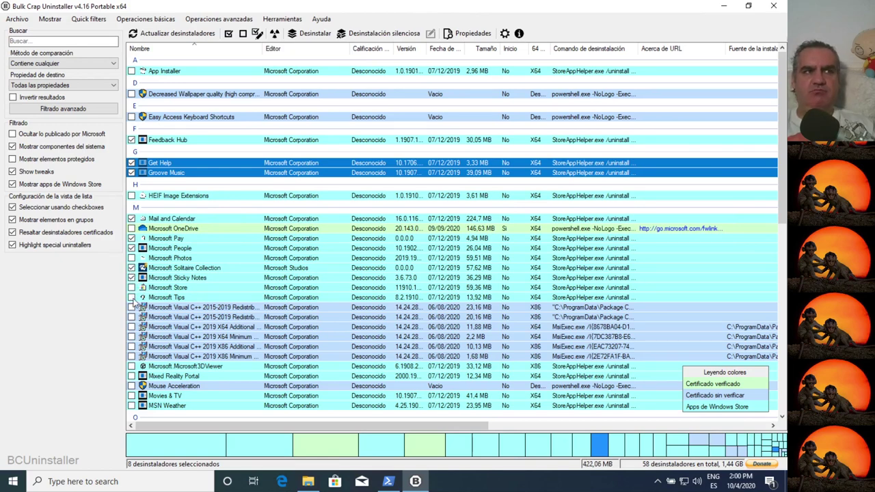
left_click(132, 298)
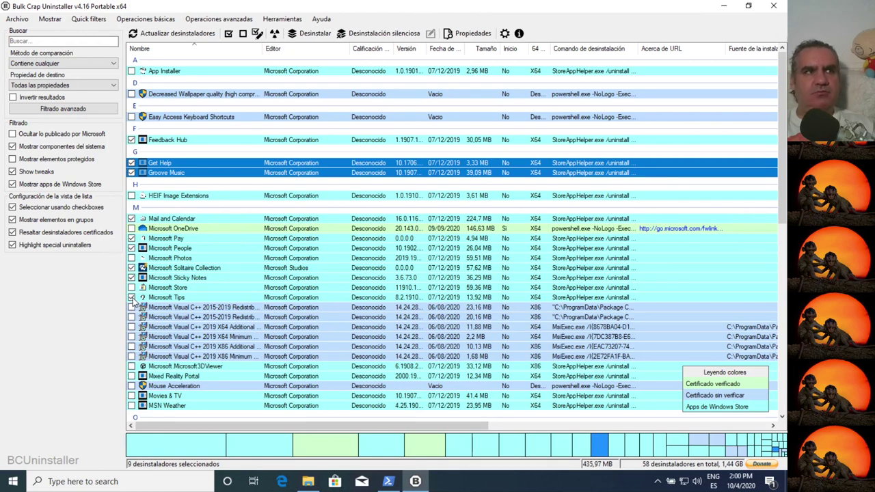
Mark Mixed Reality Portal, Movies & TV and MSN Weather for removal.
left_click(132, 375)
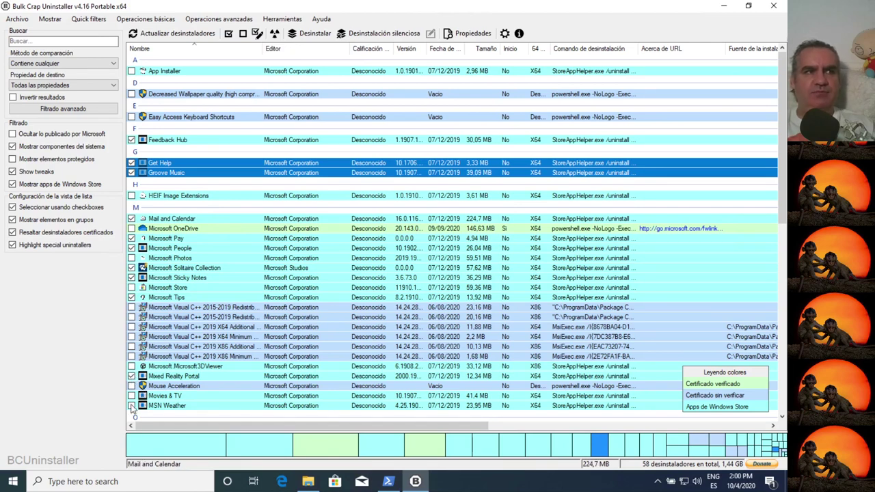
left_click(132, 395)
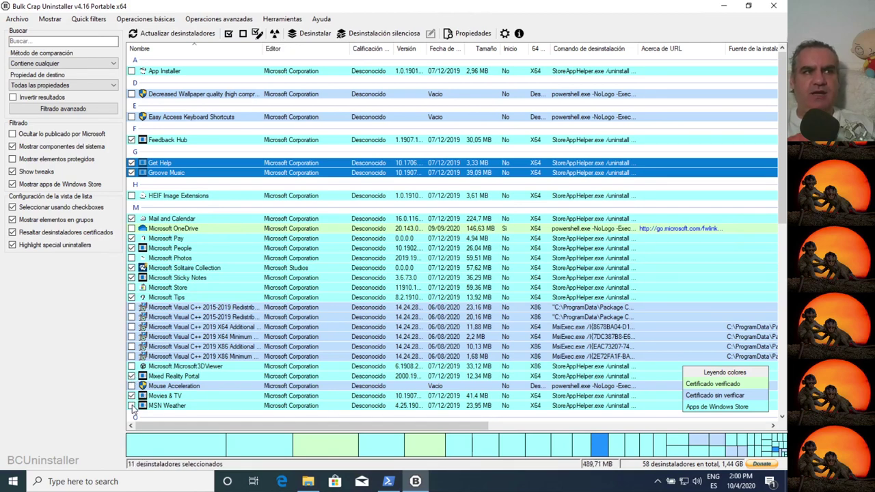
left_click(132, 406)
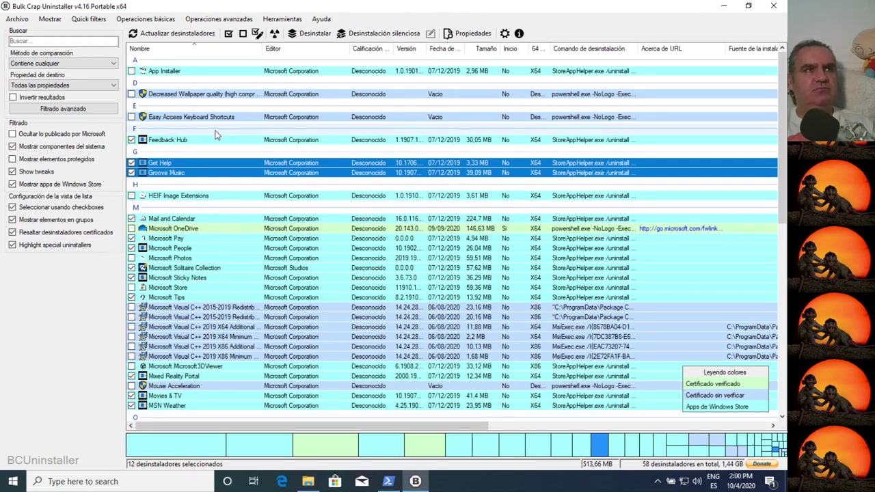
scroll(215, 137, "down", 5)
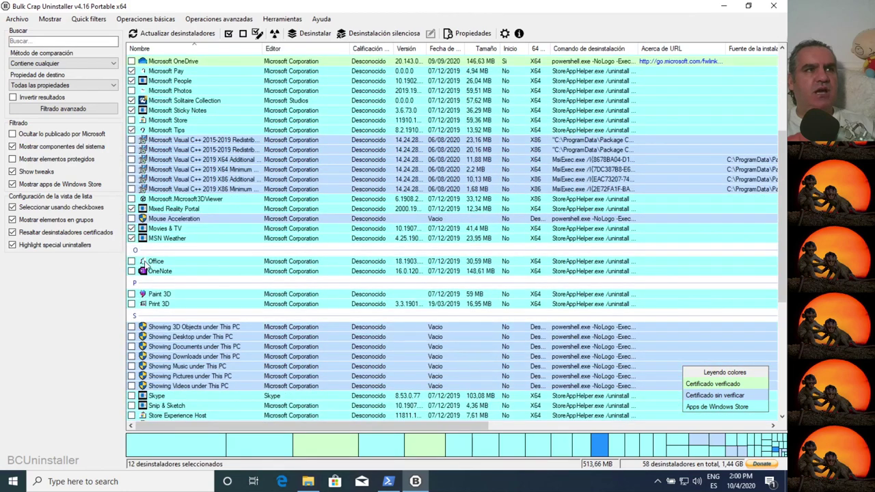
Mark Office, OneNote and Paint 3D for removal.
left_click(131, 261)
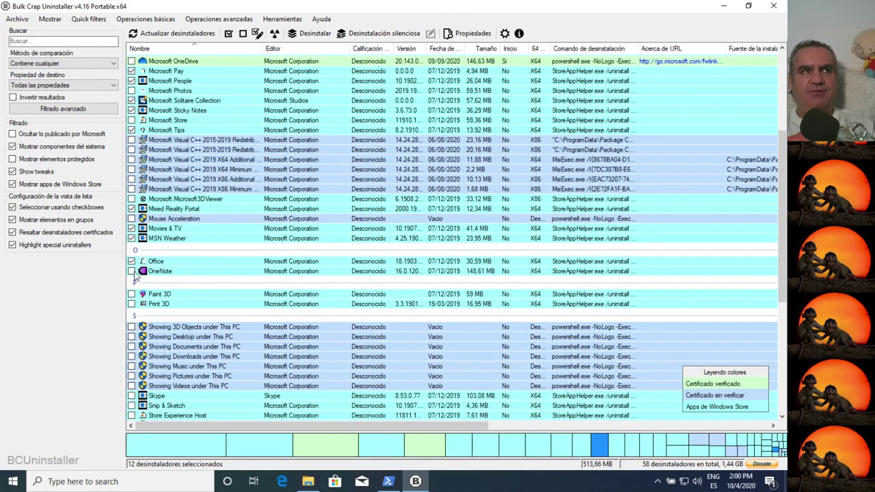
left_click(131, 271)
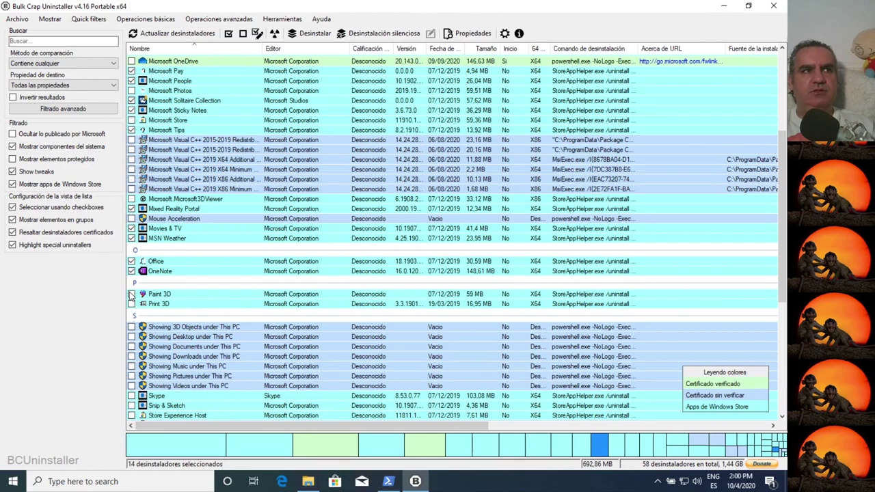
left_click(131, 294)
Mark Skype, Snip & Sketch, Store Experience Host and Subscribed content (Auto-install suggested apps) for removal.
scroll(131, 334, "down", 4)
left_click(131, 285)
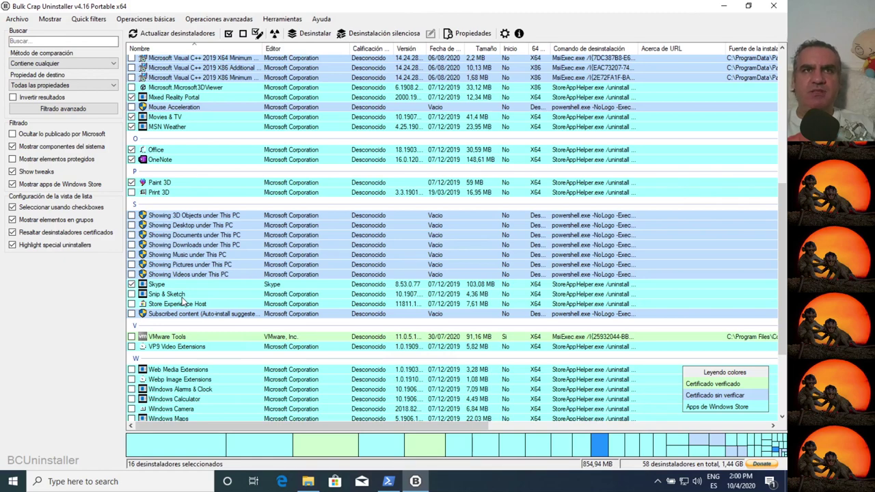
left_click(132, 294)
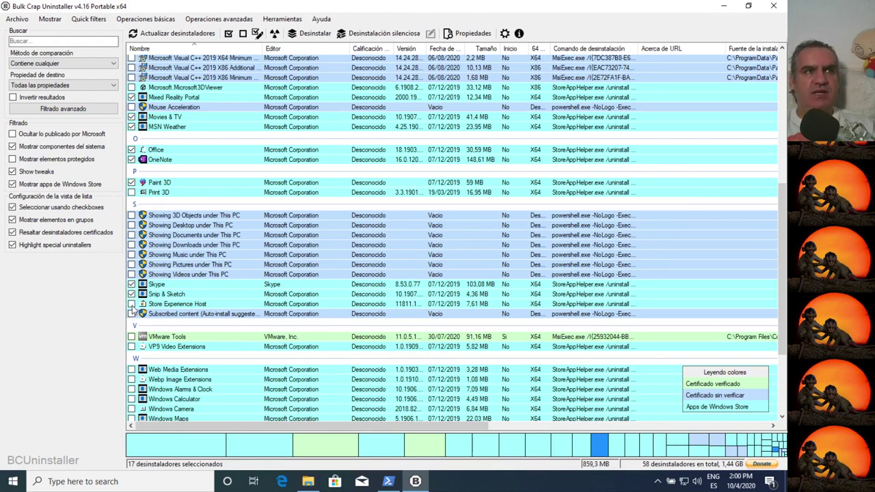
left_click(132, 304)
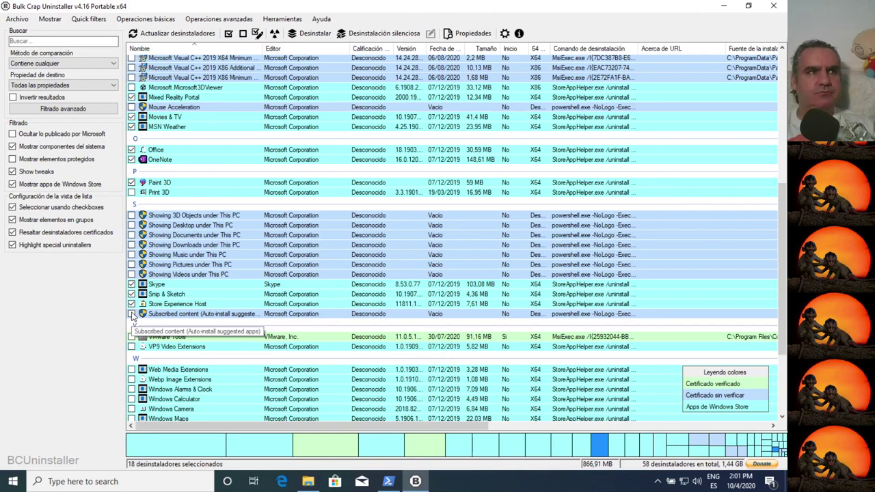
left_click(132, 314)
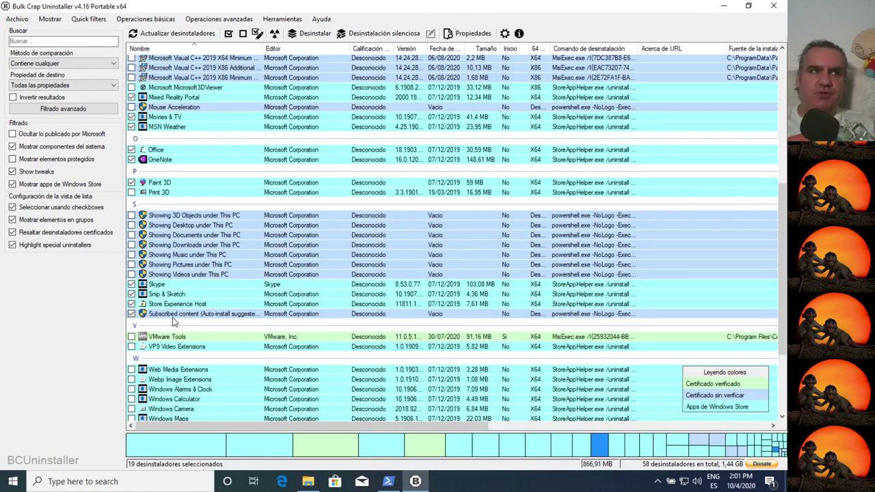
Mark all the Xbox entries in group X and Your Phone for removal.
scroll(134, 379, "down", 1)
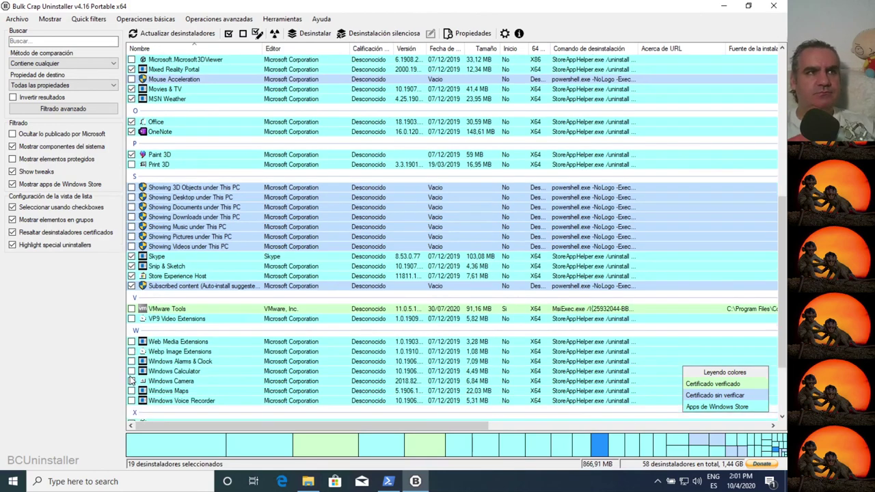
scroll(142, 389, "down", 3)
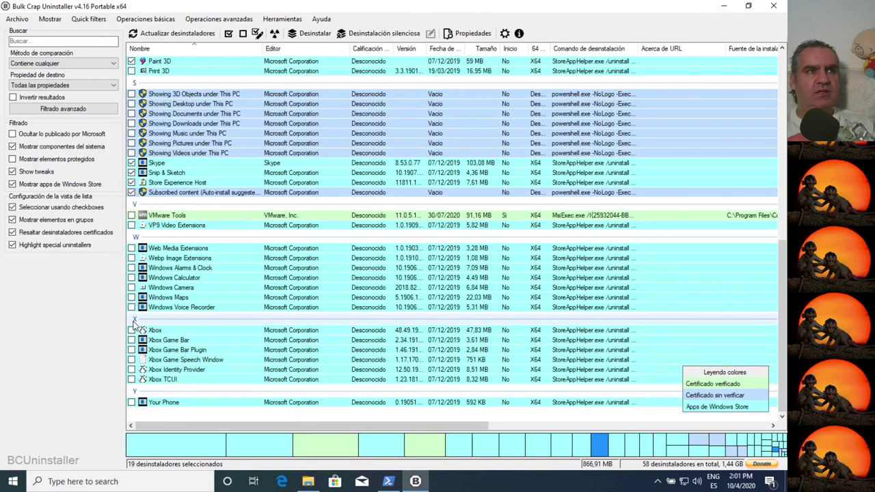
left_click(158, 322)
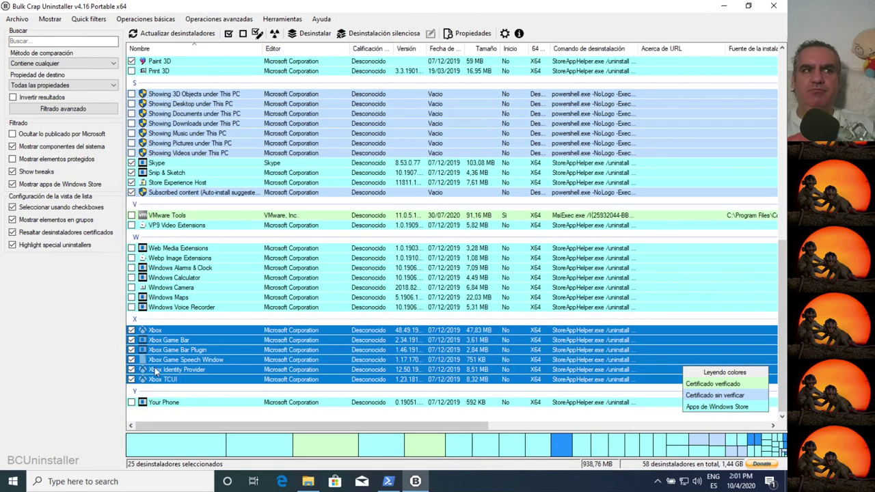
left_click(131, 402)
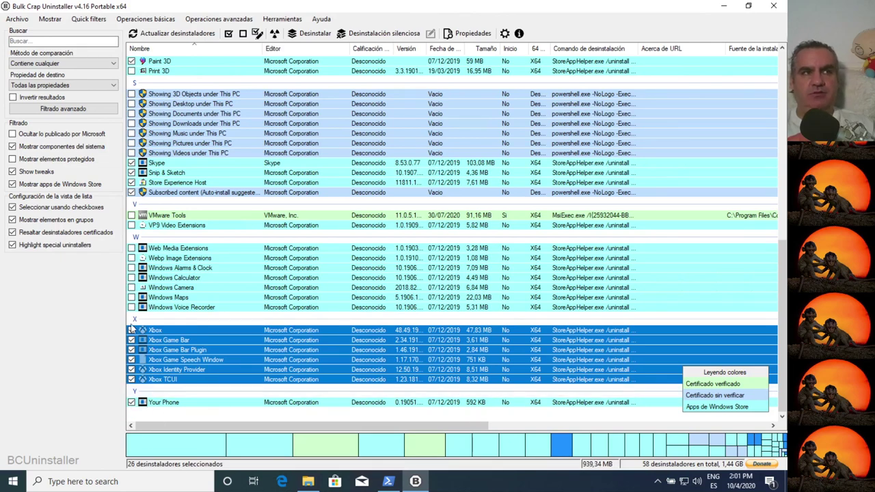
Mark Windows Maps, Windows Voice Recorder, Windows Camera and Windows Alarms & Clock for removal, leaving Windows Calculator unmarked.
left_click(131, 297)
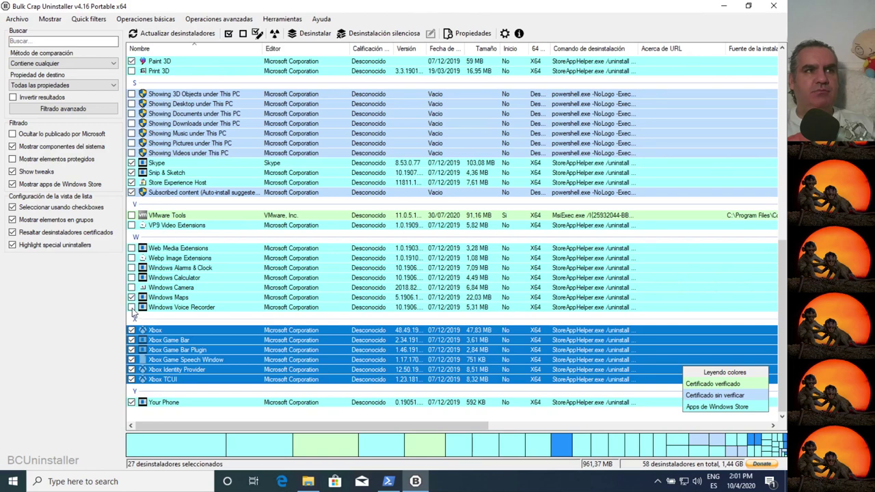
left_click(132, 307)
left_click(131, 288)
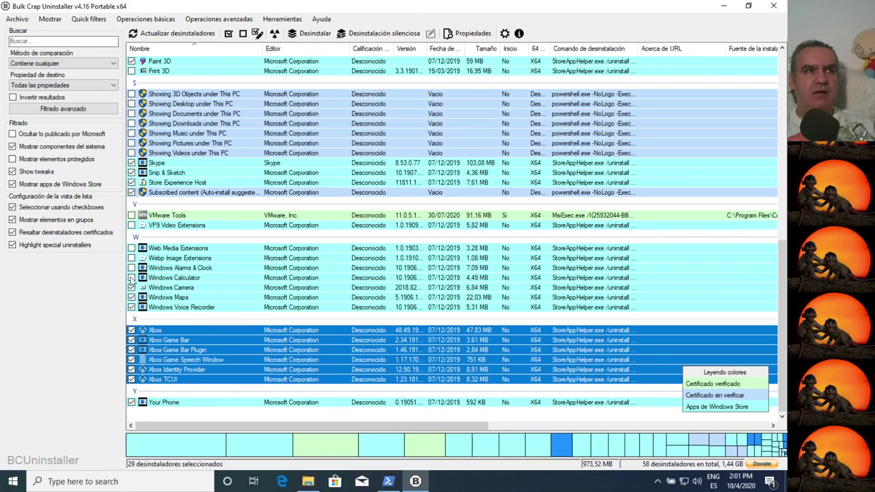
left_click(183, 280)
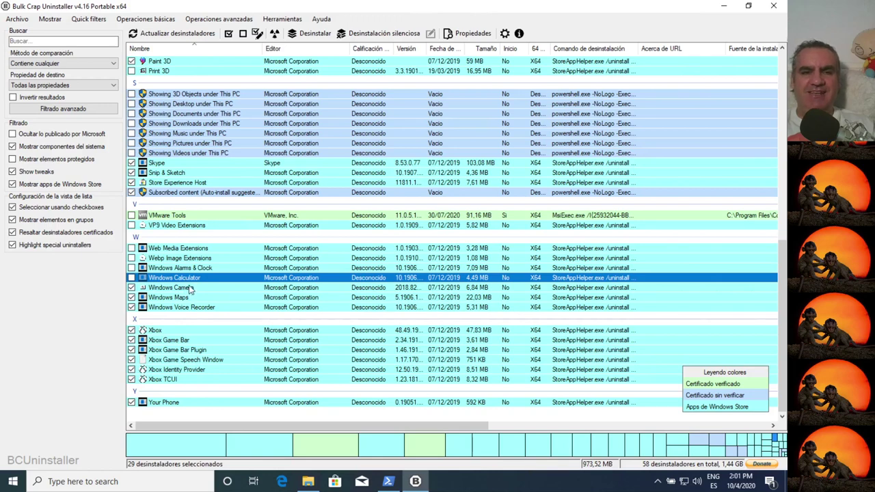
left_click(131, 267)
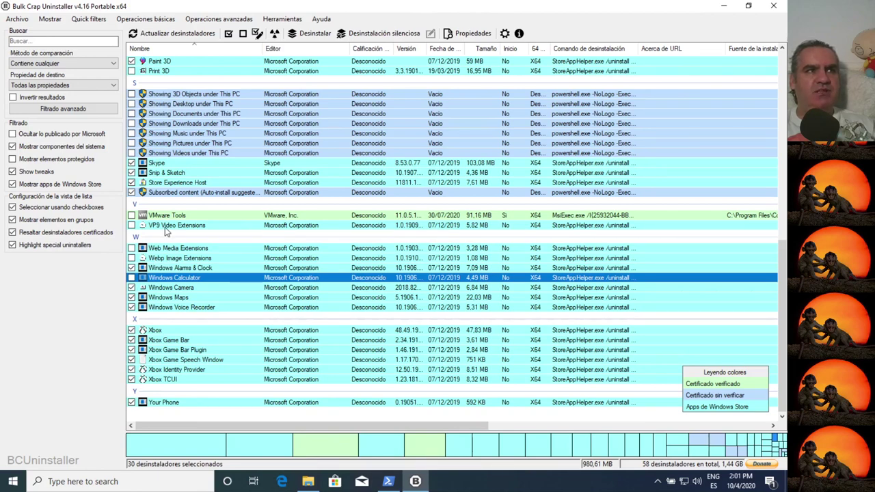
Look over the marked apps and check the free space on Local Disk (C:) in File Explorer.
scroll(186, 276, "up", 8)
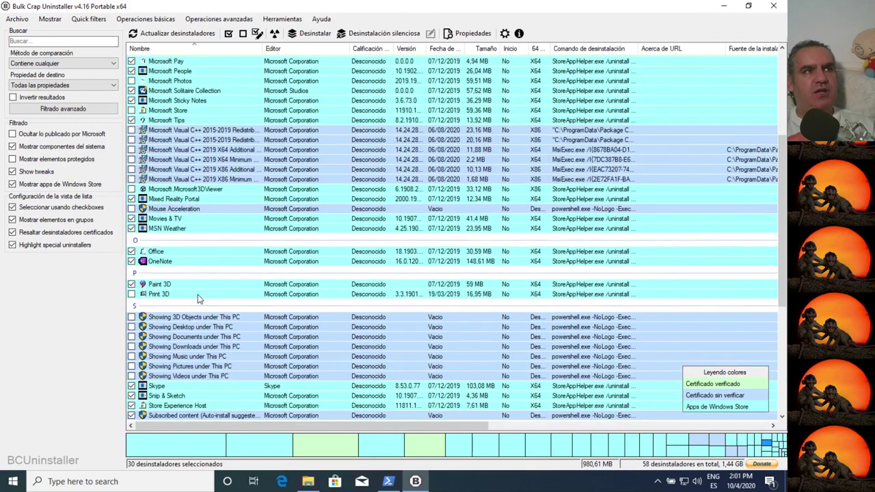
scroll(197, 299, "up", 3)
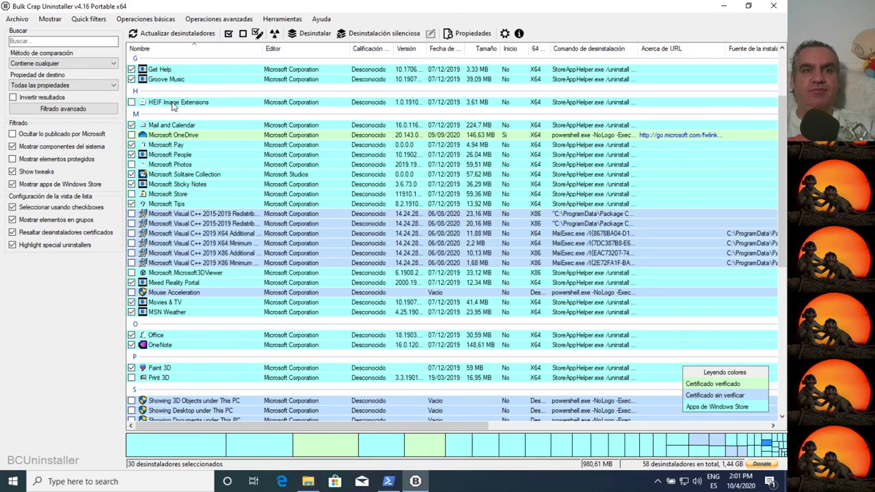
left_click(202, 244)
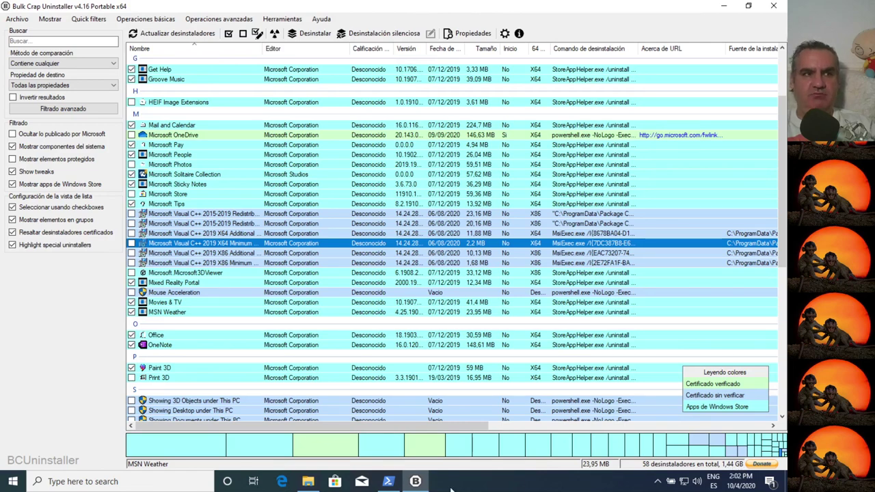
left_click(308, 481)
left_click(125, 258)
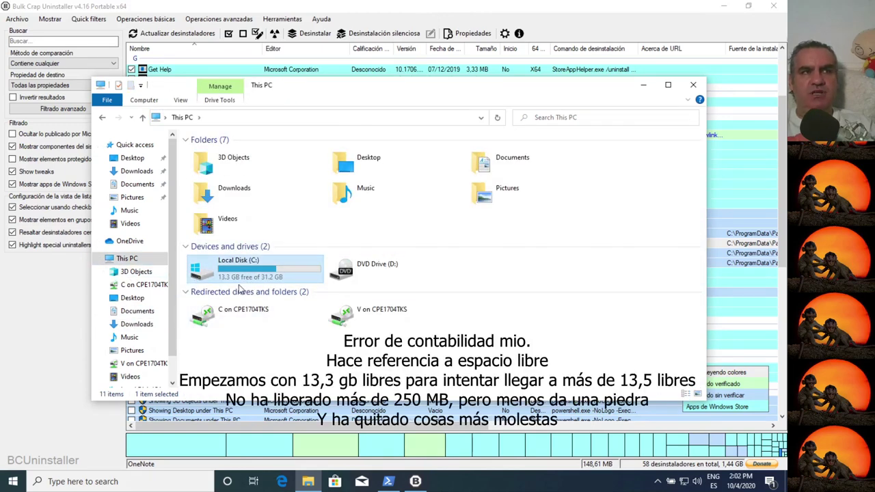
left_click(644, 86)
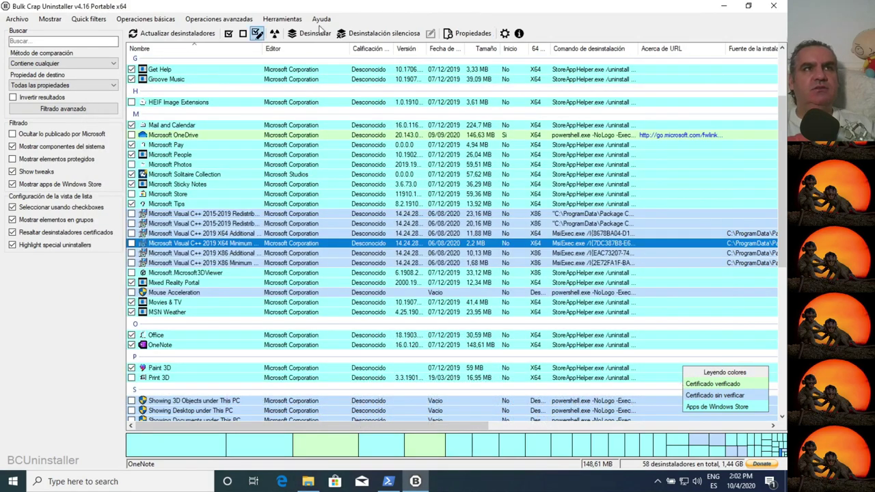
Start a silent uninstall, adding Decreased Wallpaper quality and the 3D Objects, Music and Videos entries under This PC to the task.
left_click(382, 36)
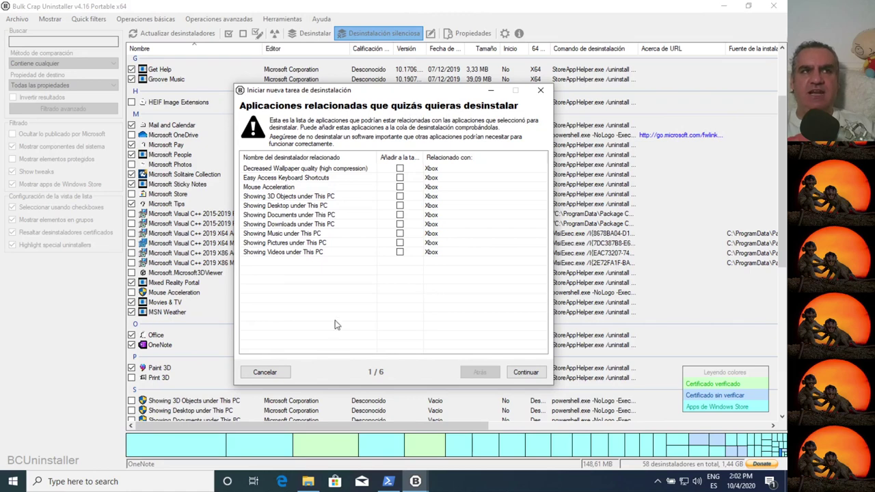
left_click(400, 168)
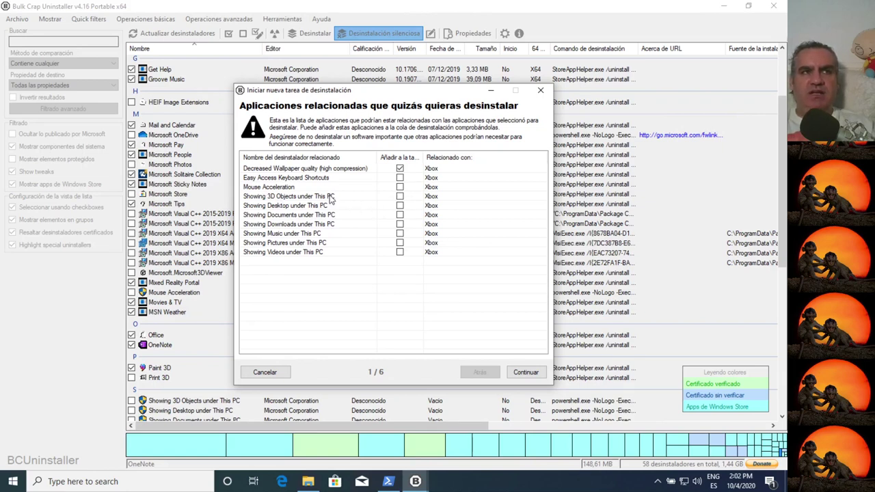
left_click(330, 197)
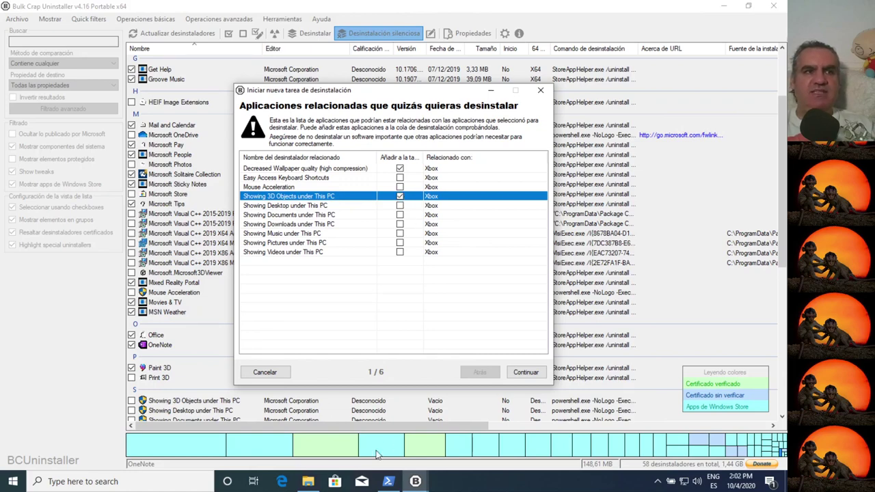
left_click(308, 481)
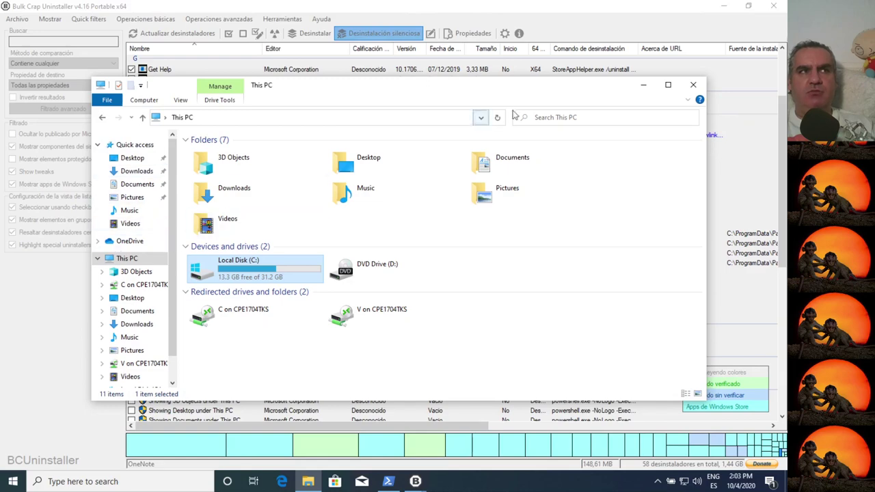
left_click(646, 86)
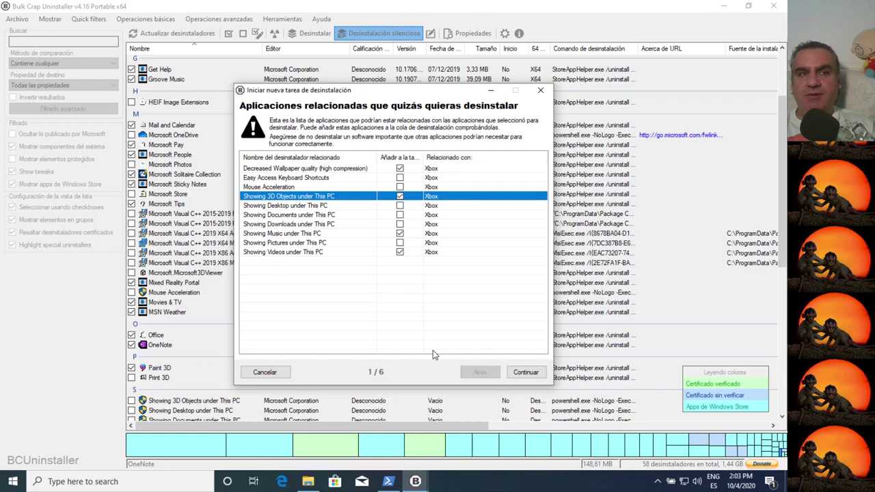
left_click(524, 372)
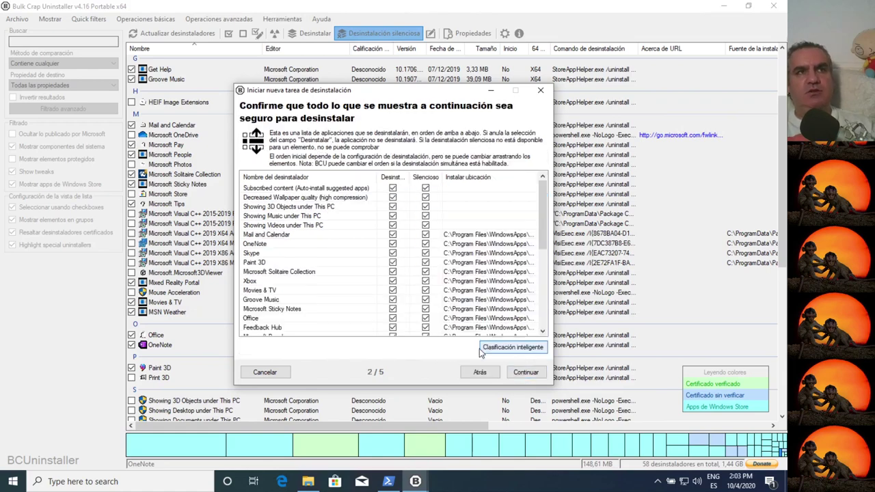
Review and accept the complete uninstall list, terminate all processes that may use the files and continue to the uninstall settings.
scroll(424, 251, "down", 5)
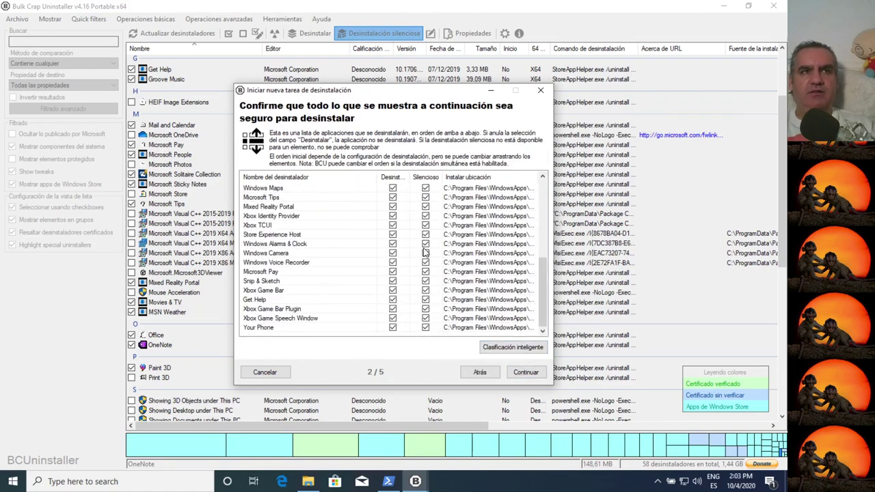
scroll(419, 299, "up", 6)
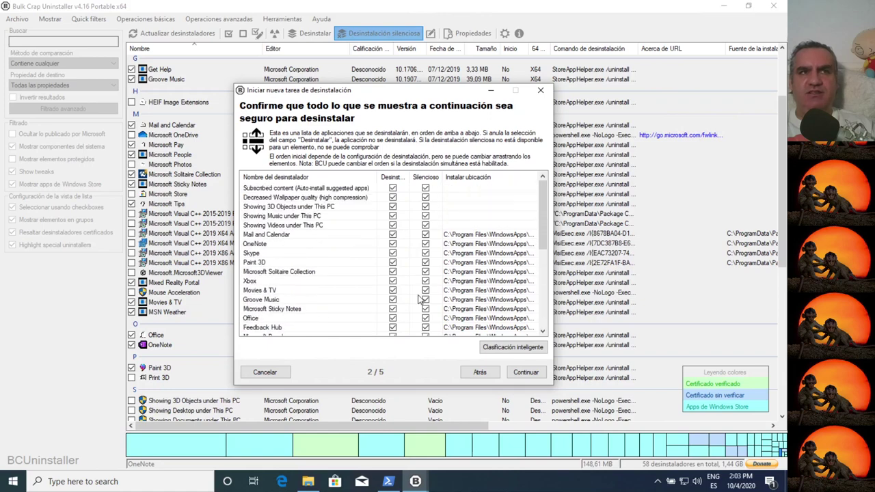
left_click(520, 373)
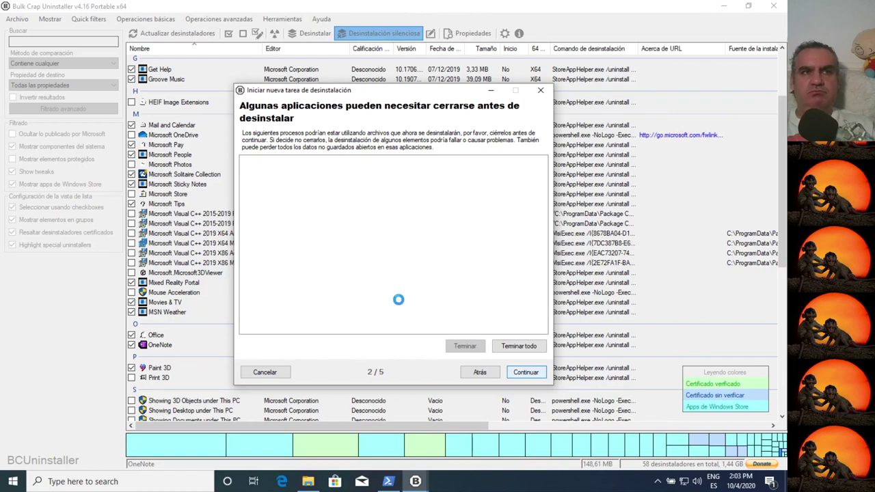
left_click(521, 346)
left_click(426, 274)
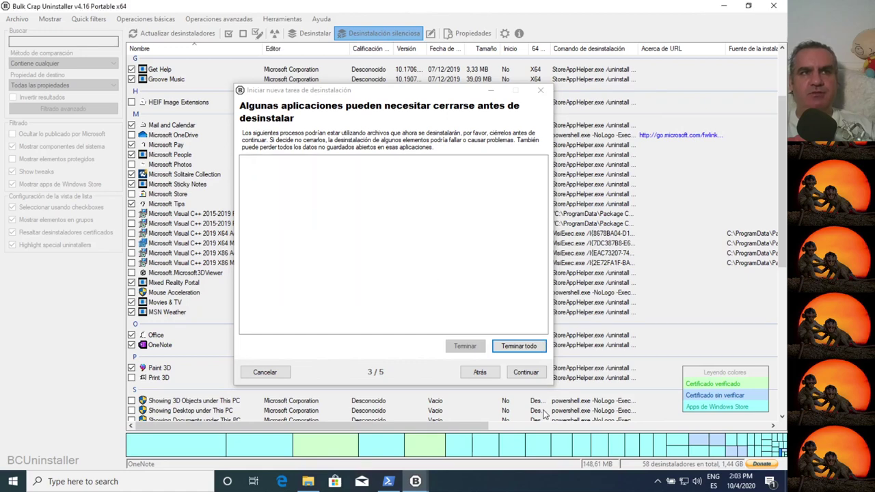
left_click(525, 372)
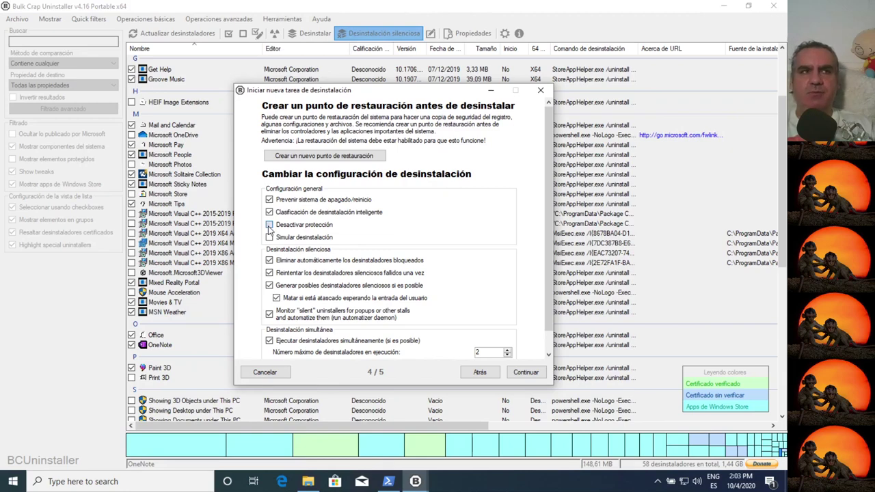
Enable Desactivar protección, keep the remaining uninstall settings with a maximum of 2 simultaneous uninstallers, and start the uninstallation.
scroll(348, 270, "down", 1)
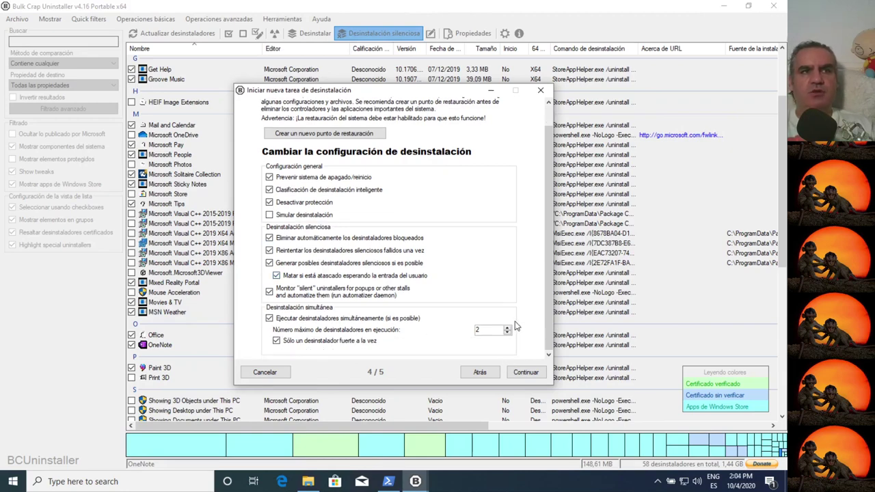
left_click(524, 373)
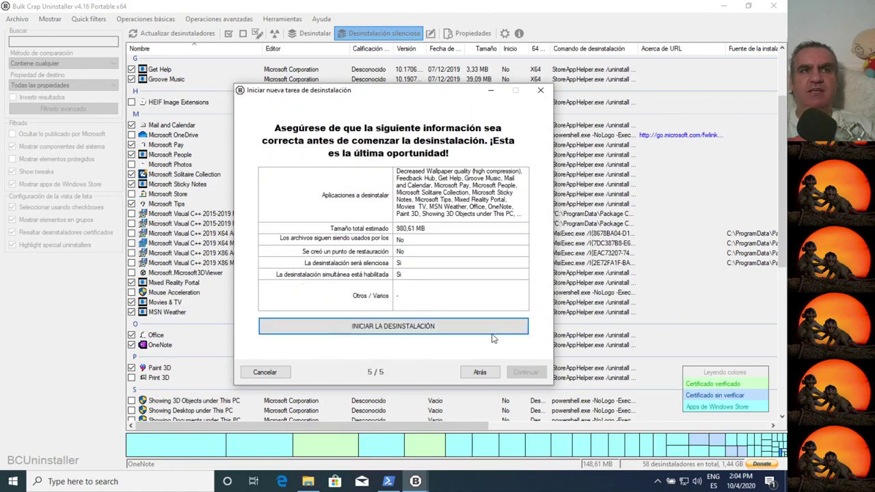
left_click(445, 327)
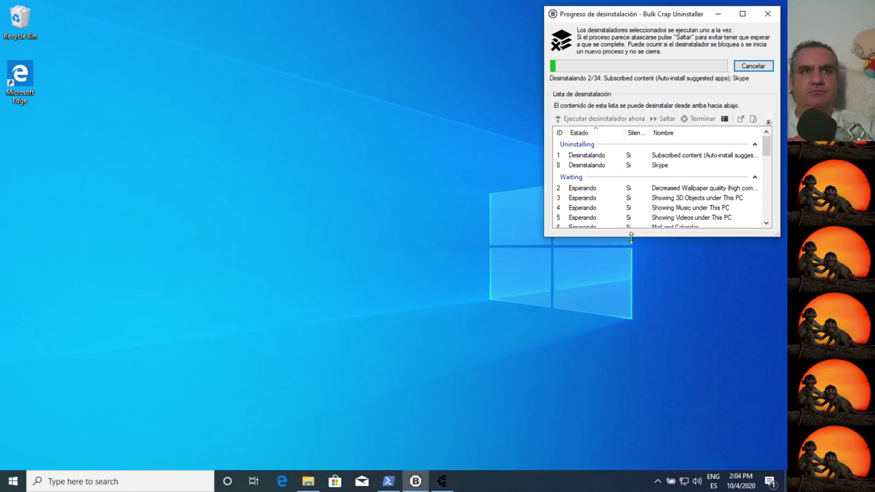
Enlarge the uninstall progress window to follow the queue and check the free space on Local Disk (C:) in File Explorer.
left_click_drag(632, 237, 631, 465)
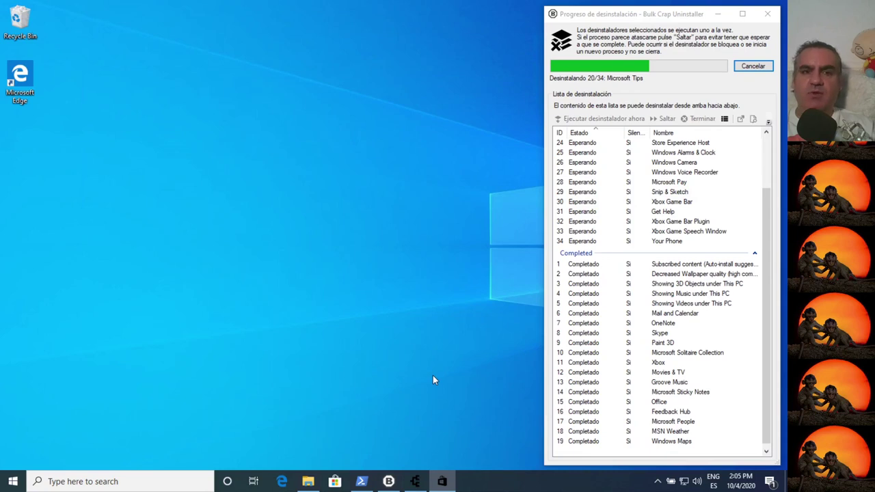
left_click(307, 481)
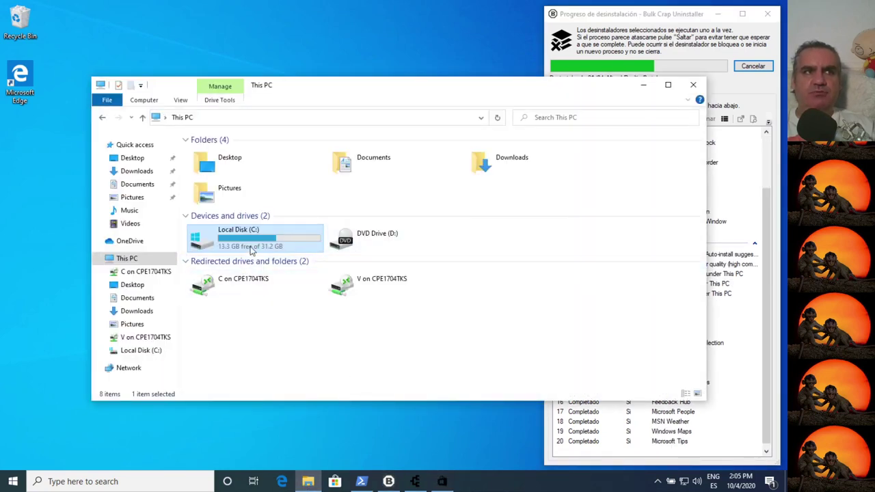
Narrow the File Explorer window and set Folder Options to open File Explorer to This PC, applying the change.
left_click_drag(705, 176, 477, 176)
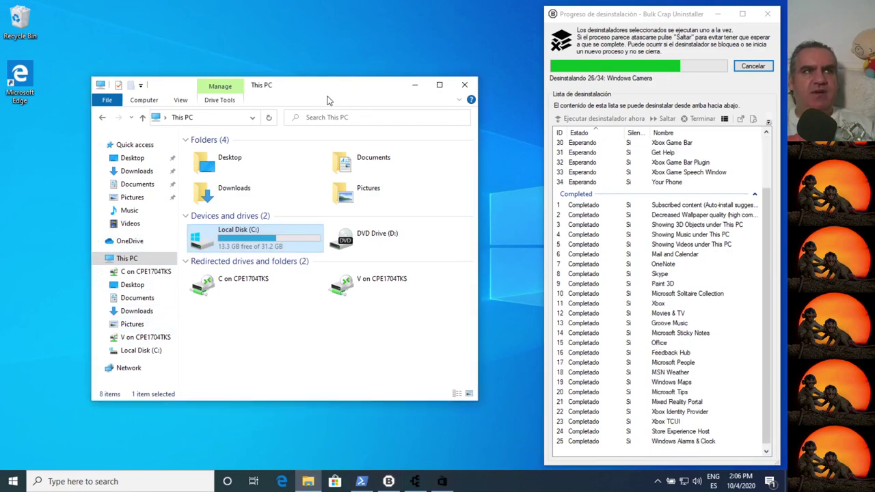
left_click(143, 101)
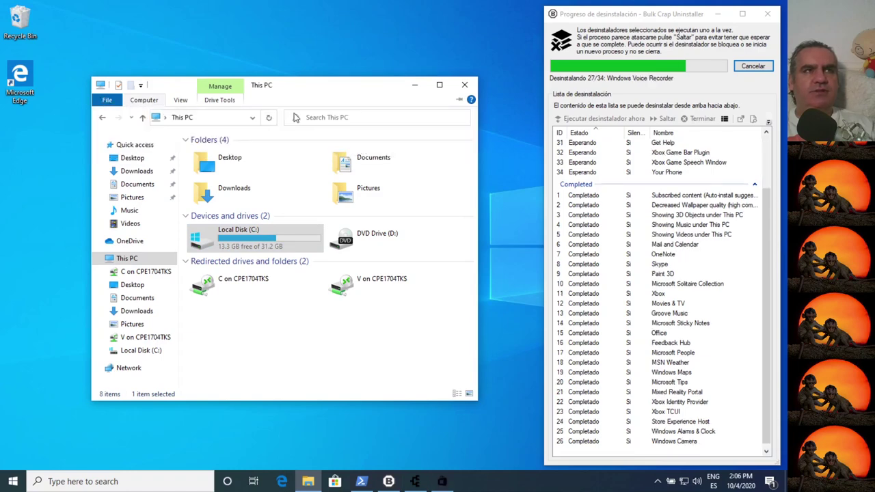
left_click(107, 99)
left_click(171, 167)
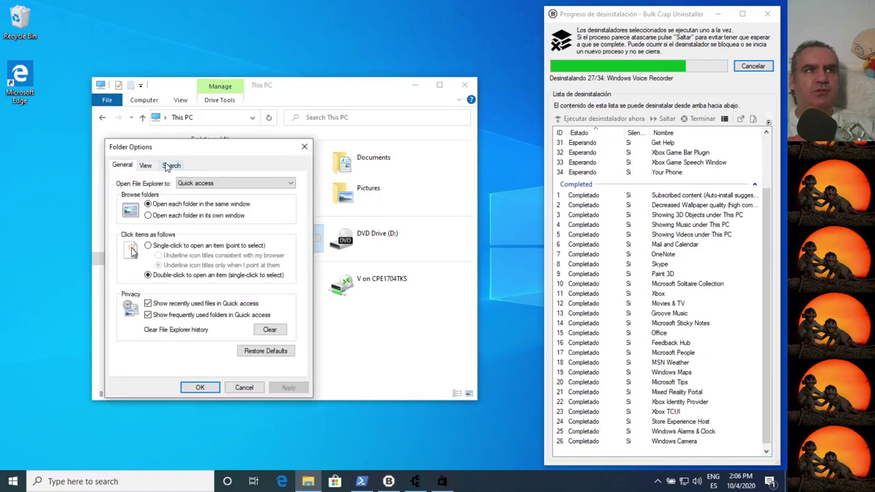
left_click(203, 184)
left_click(202, 199)
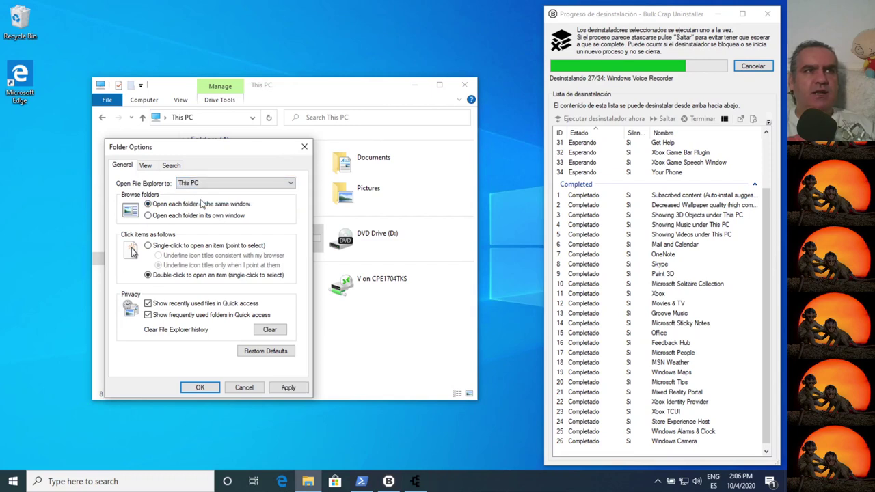
left_click(282, 388)
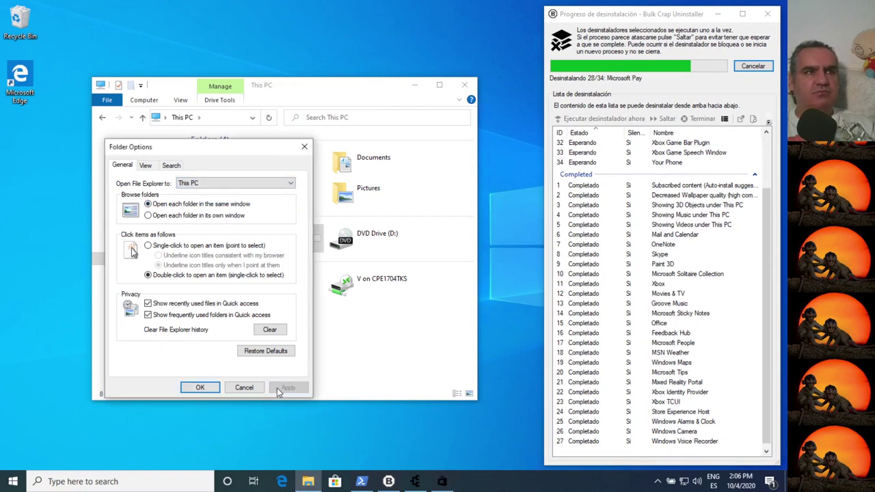
Disable showing recently used files and frequently used folders in Quick access, and apply the privacy settings.
left_click(170, 315)
left_click(163, 304)
left_click(289, 387)
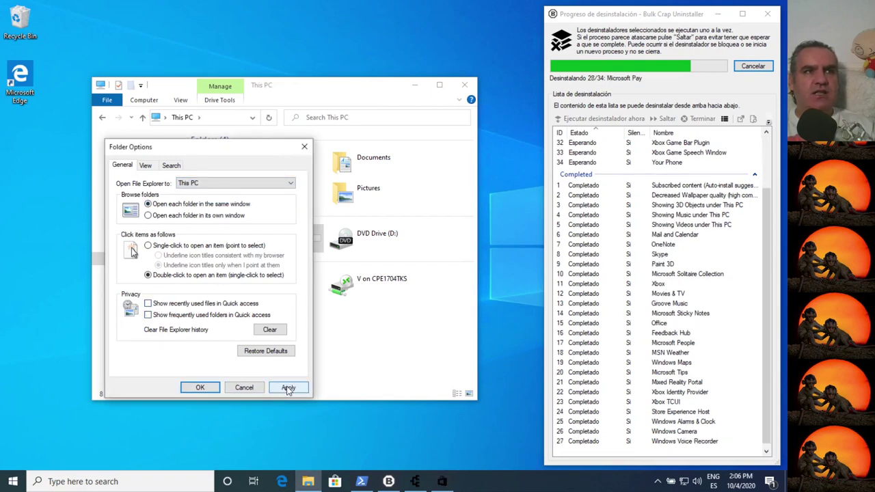
Review the advanced folder view settings, accept Folder Options, and collapse Quick access in the navigation pane.
left_click(143, 166)
scroll(240, 331, "down", 6)
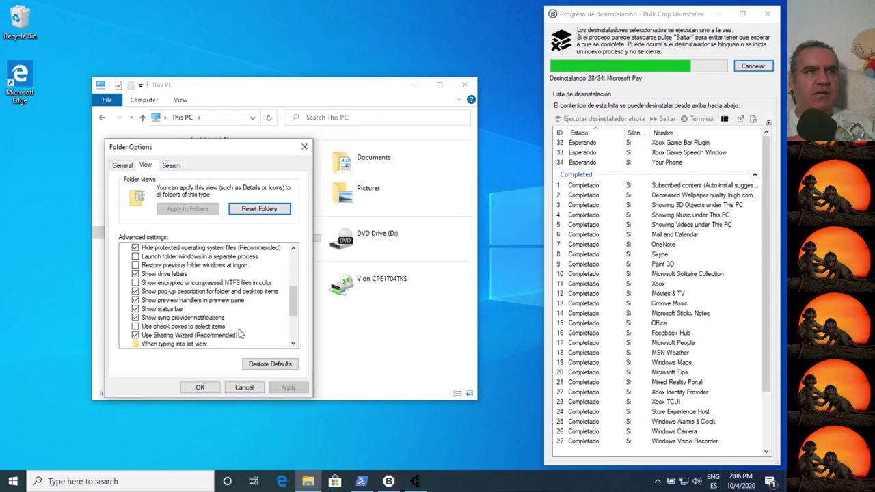
scroll(241, 335, "down", 1)
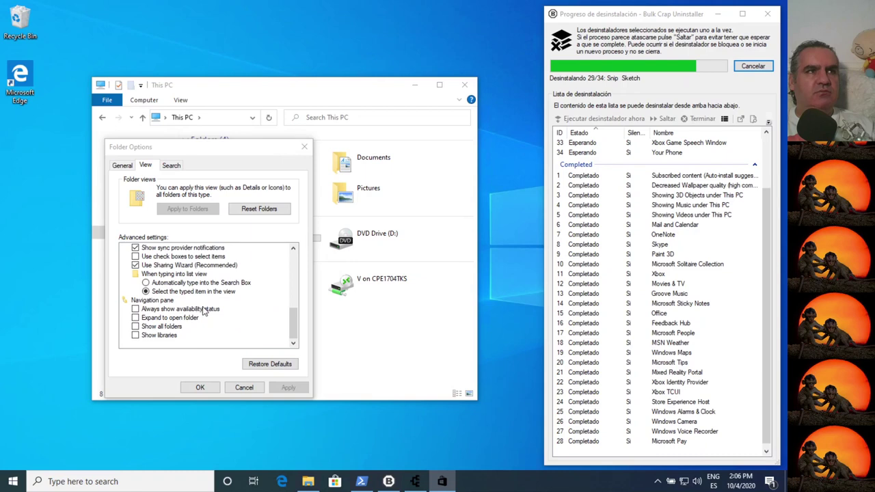
scroll(195, 286, "up", 3)
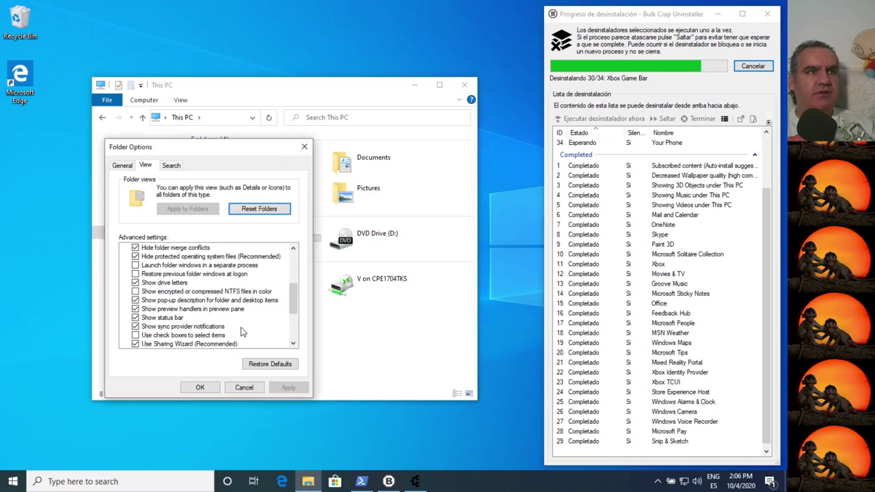
scroll(240, 331, "up", 3)
scroll(240, 332, "down", 6)
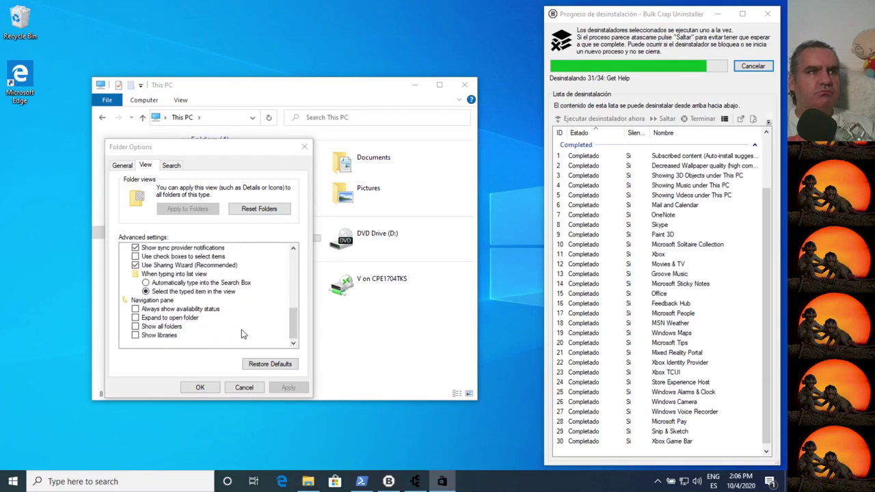
scroll(241, 333, "up", 4)
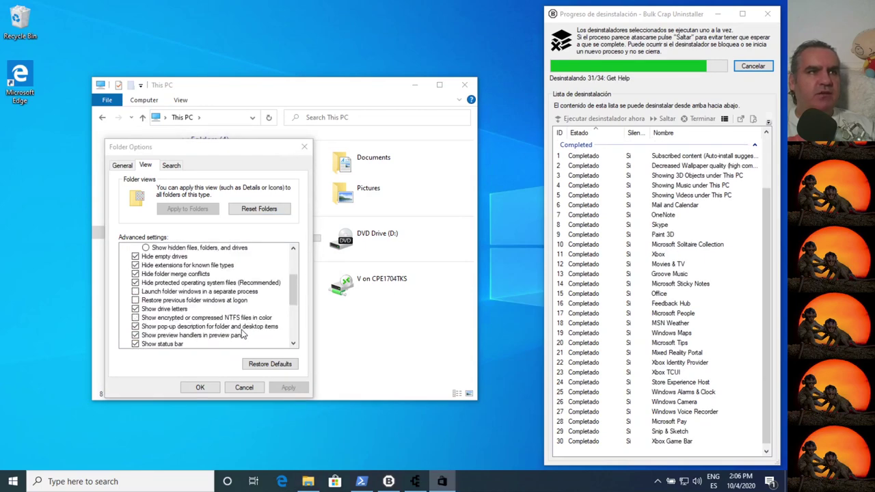
left_click(200, 387)
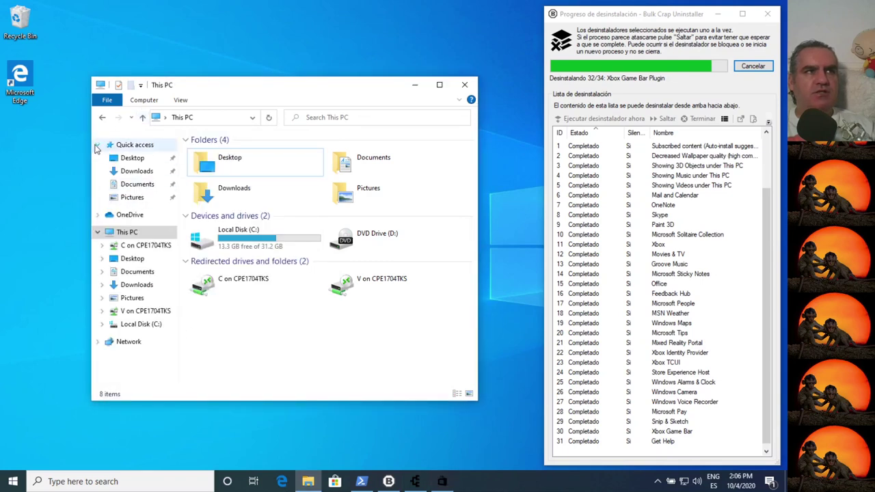
left_click(97, 144)
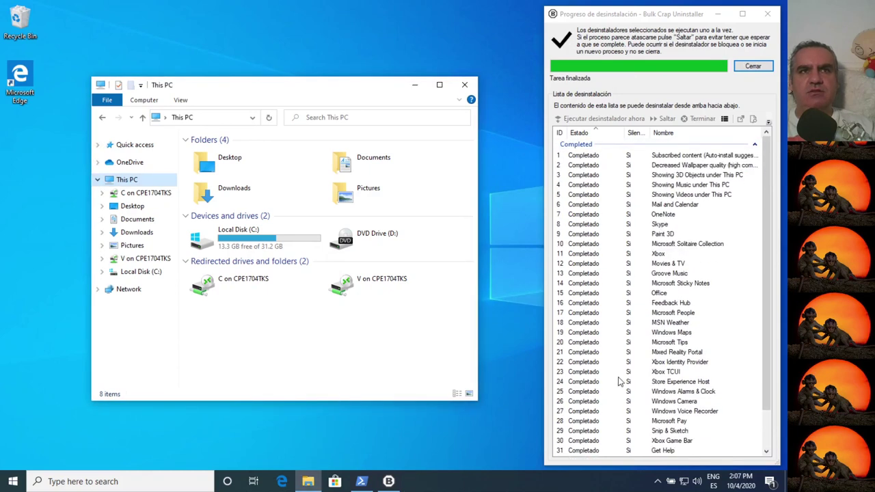
Close the finished uninstall task, search for leftovers, and delete the selected Mail and Calendar, Office and Skype remains without a registry backup.
scroll(618, 284, "down", 1)
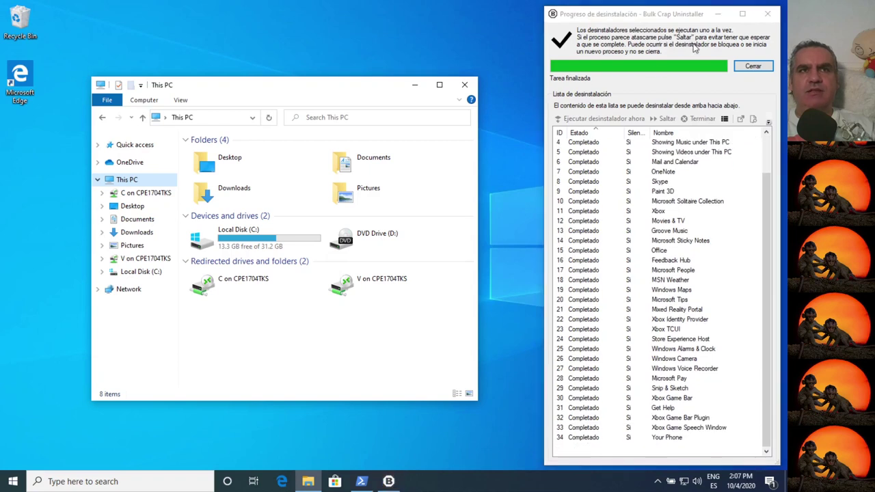
left_click(760, 65)
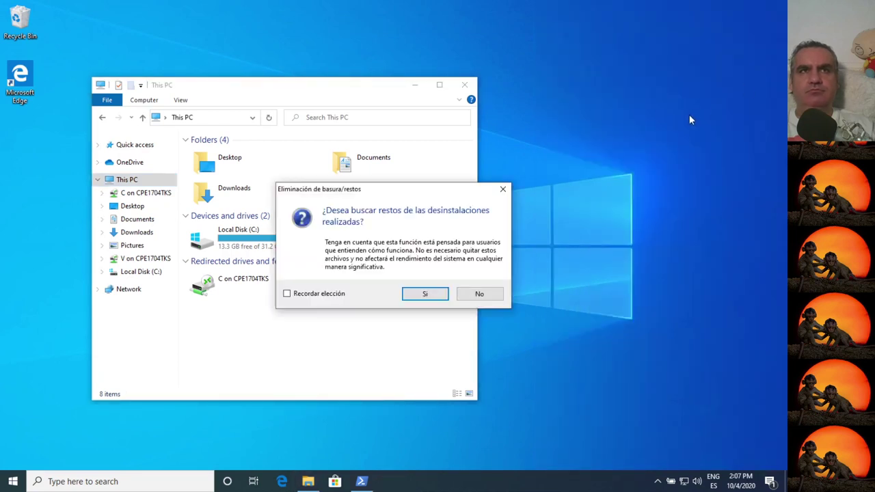
left_click(416, 293)
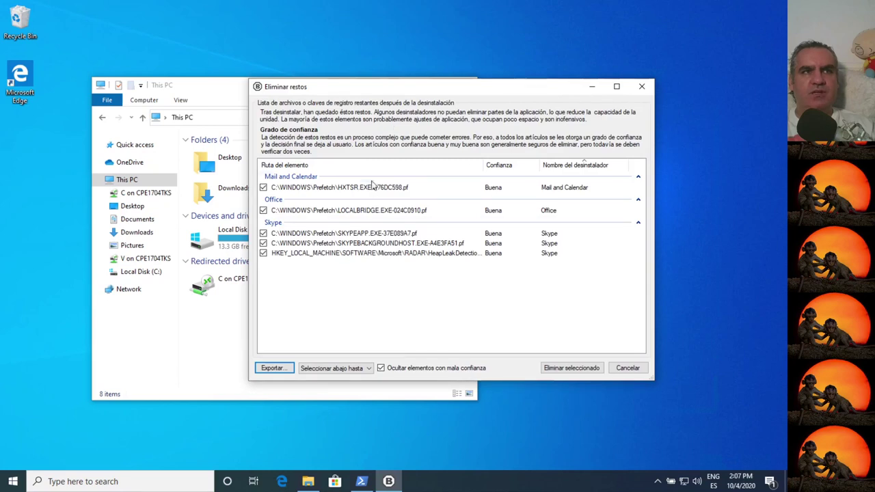
left_click(567, 371)
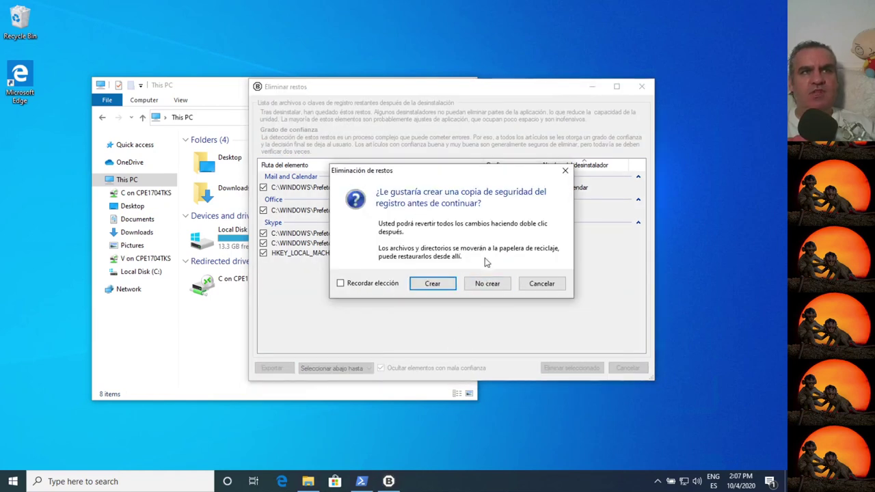
left_click(482, 287)
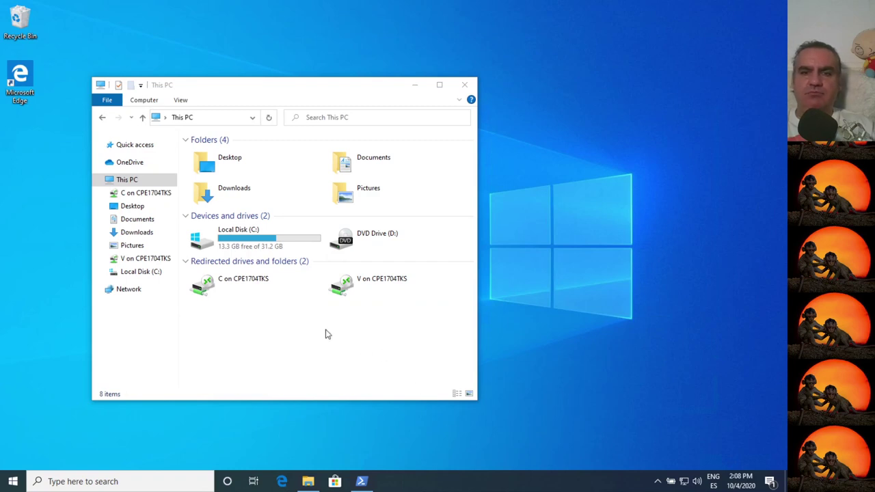
Refresh This PC to check the free space on Local Disk (C:) and close File Explorer.
left_click(269, 118)
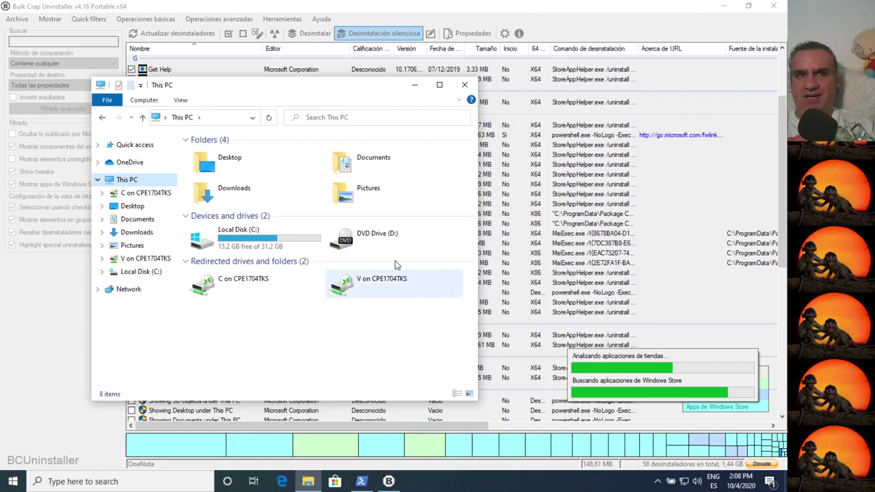
left_click(464, 85)
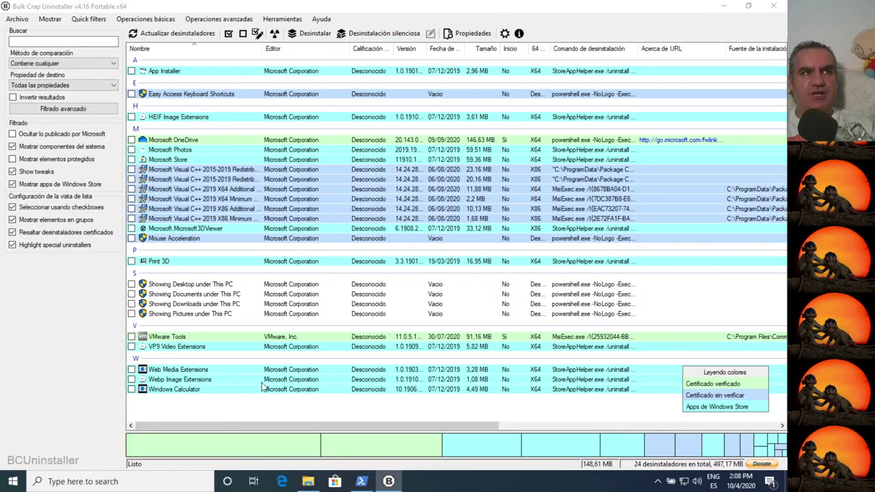
Include protected elements in the uninstaller list and mark Xbox Game UI for removal.
left_click(11, 160)
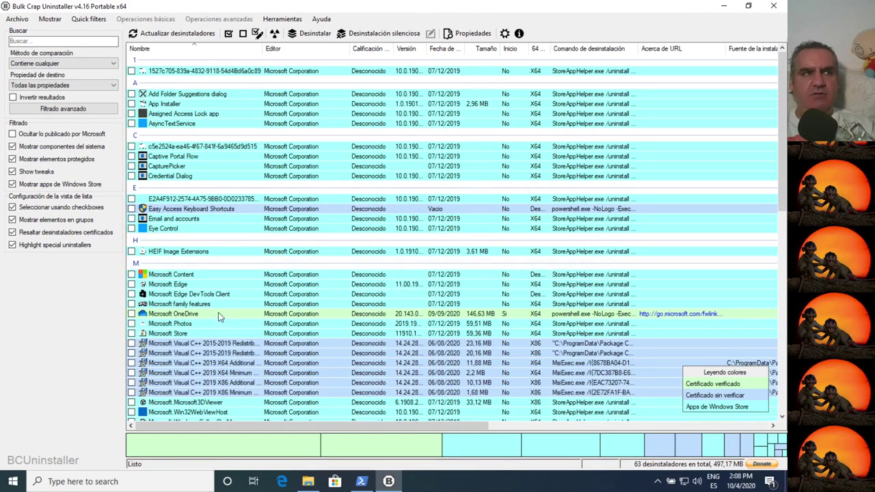
scroll(251, 342, "down", 5)
scroll(252, 350, "down", 10)
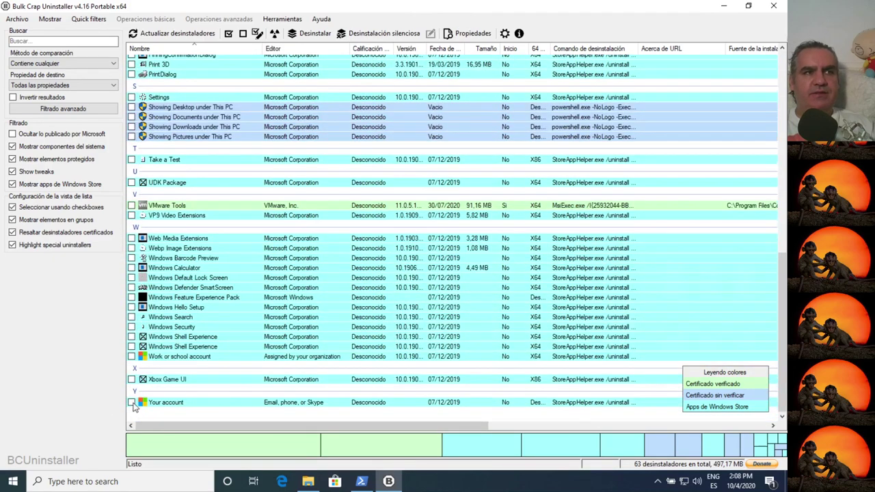
left_click(132, 379)
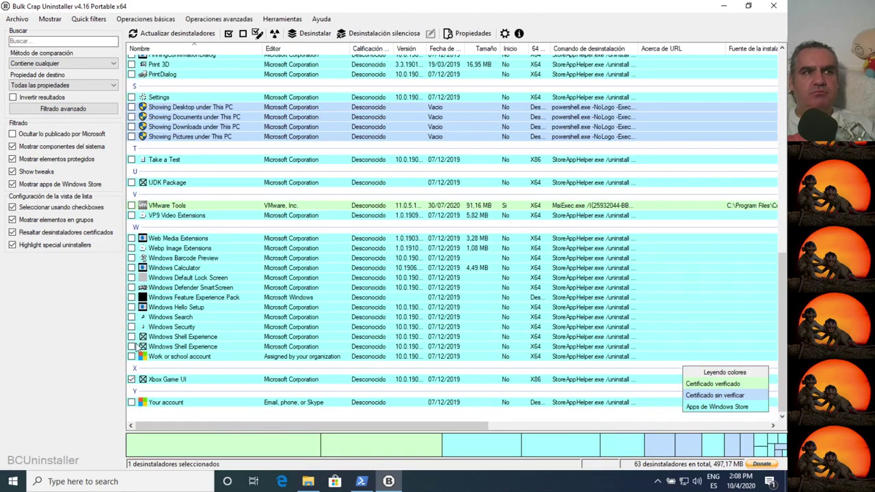
Highlight the Work or school account and Your account entries to compare them, leaving both unmarked.
left_click(198, 356)
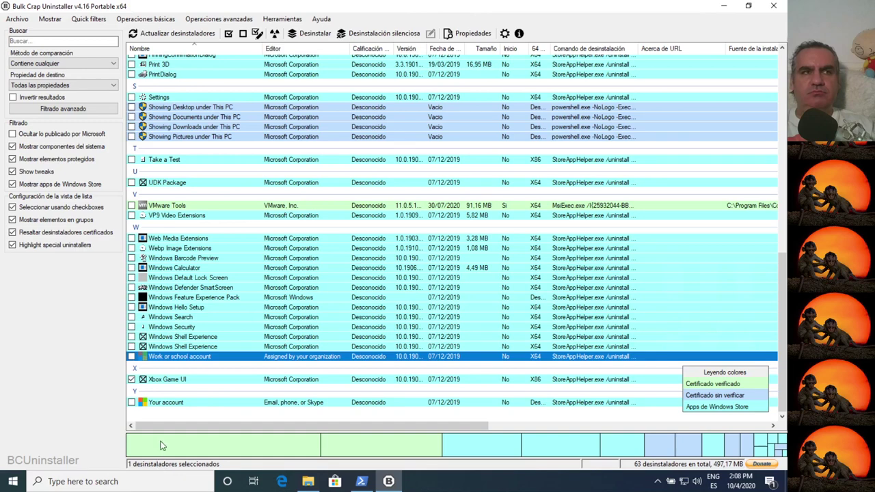
left_click(163, 404, "ctrl")
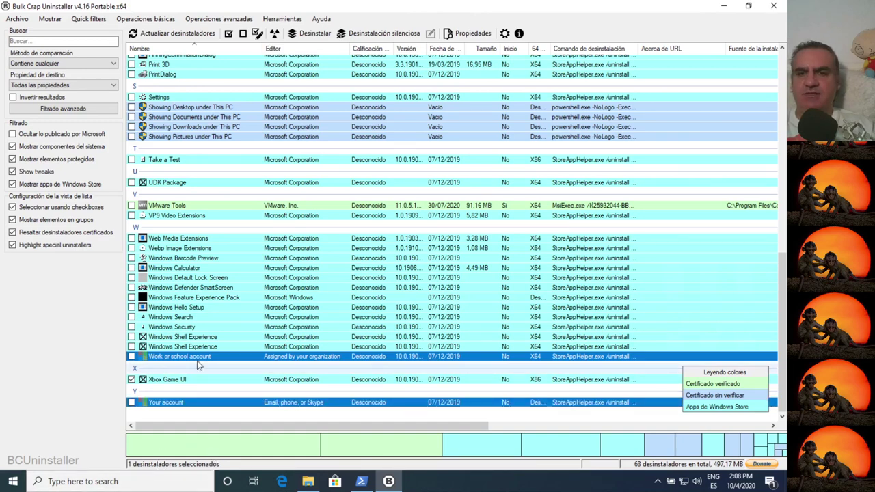
left_click(188, 402, "ctrl")
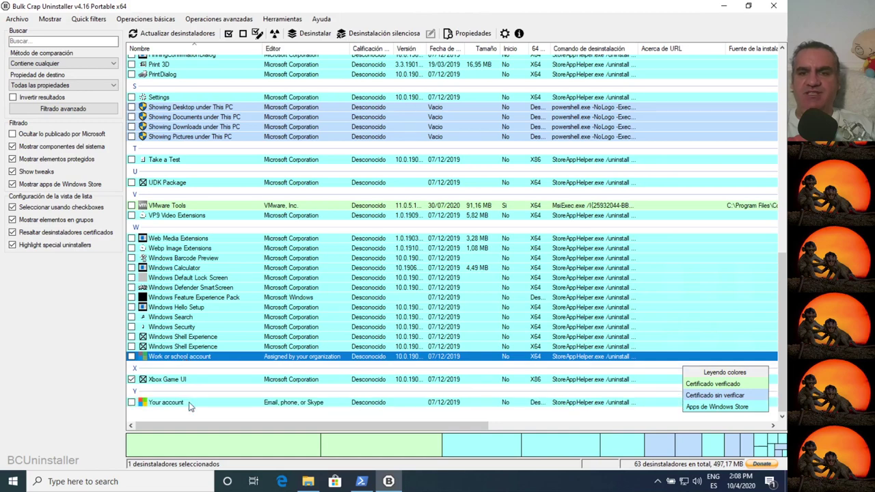
Mark Windows Search and Windows Barcode Preview for removal.
left_click(183, 337)
left_click(140, 317)
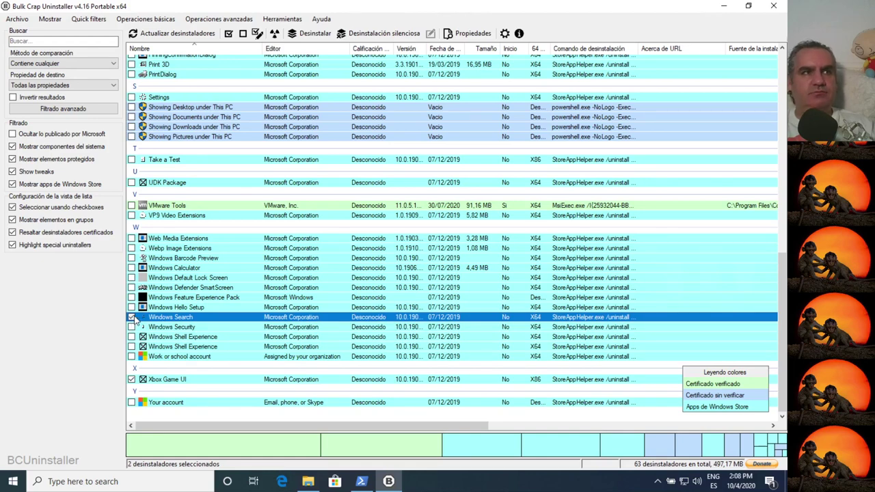
key("Up")
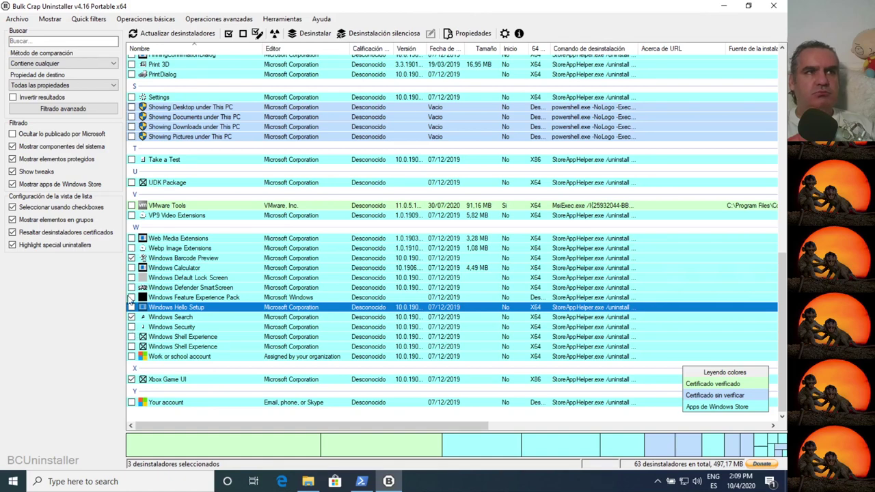
Locate the largest program through the size map and mark Microsoft OneDrive for removal.
right_click(212, 450)
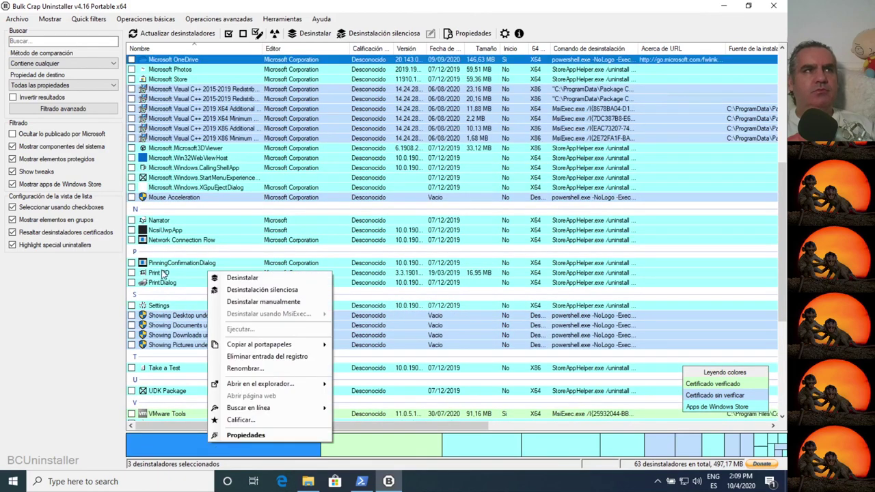
left_click(131, 60)
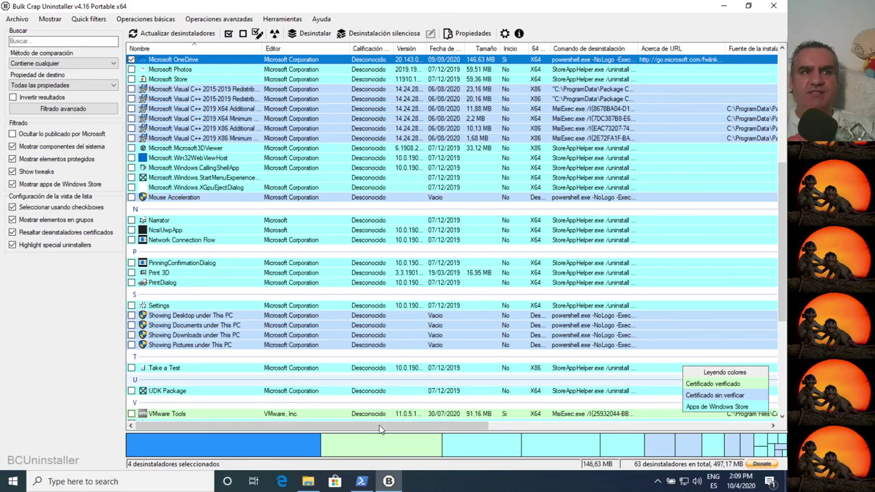
Examine which programs take the most space in the size map, including VMware Tools, Microsoft OneDrive, Microsoft Photos and Microsoft Store.
left_click(369, 443)
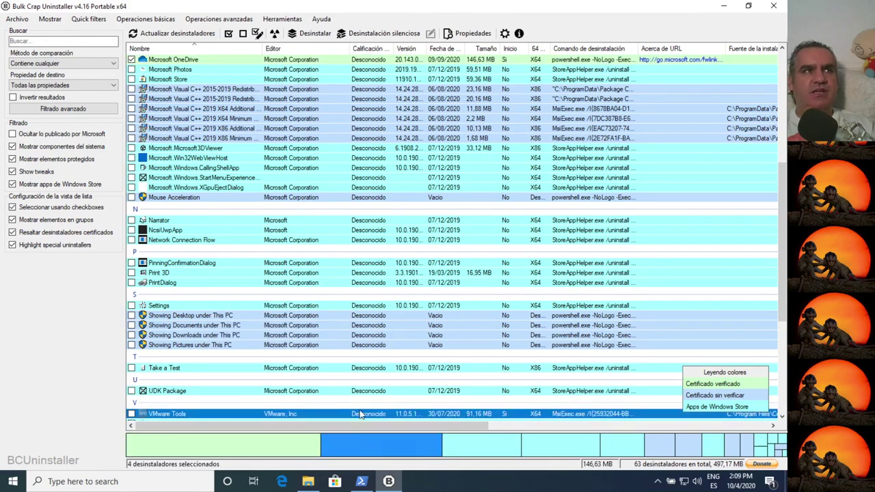
left_click(210, 442)
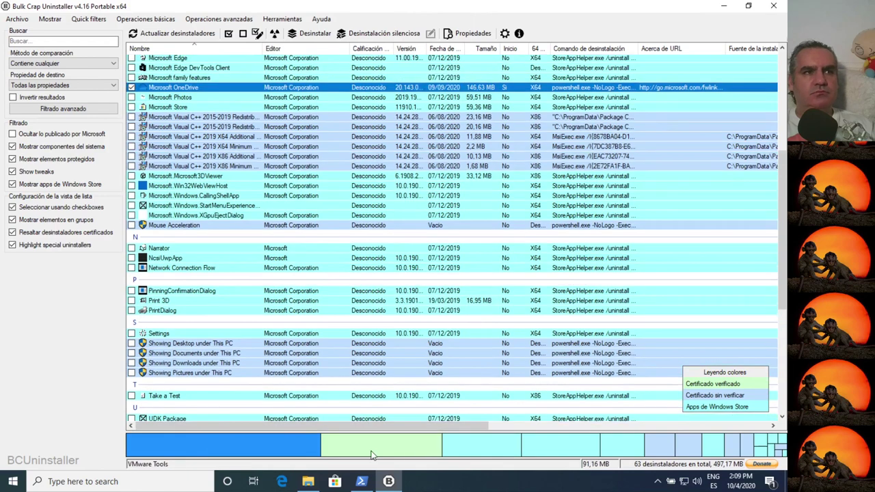
left_click(367, 447)
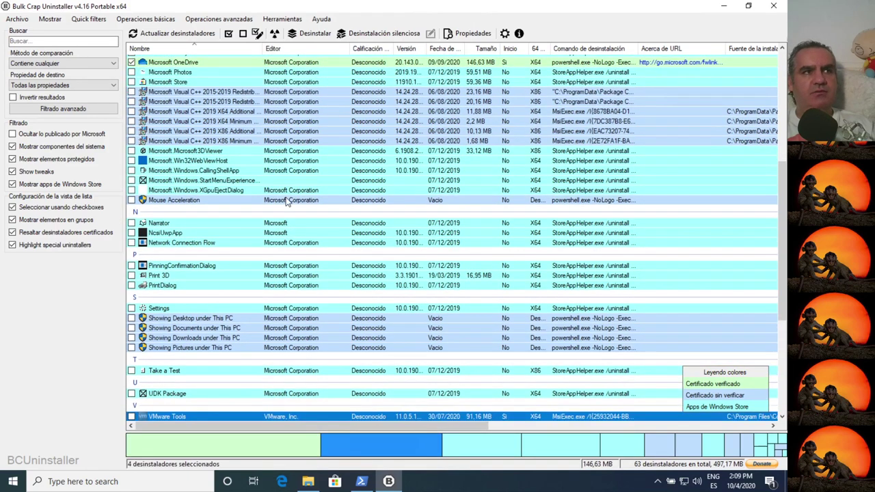
left_click(473, 452)
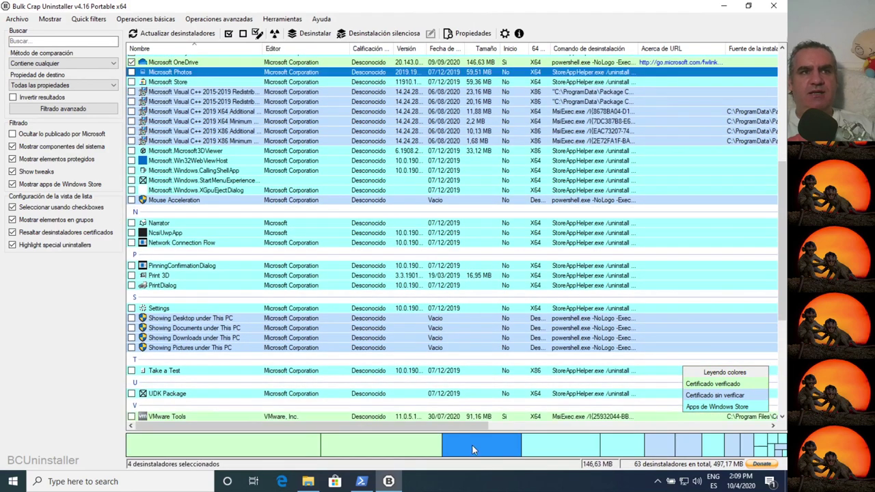
left_click(555, 451)
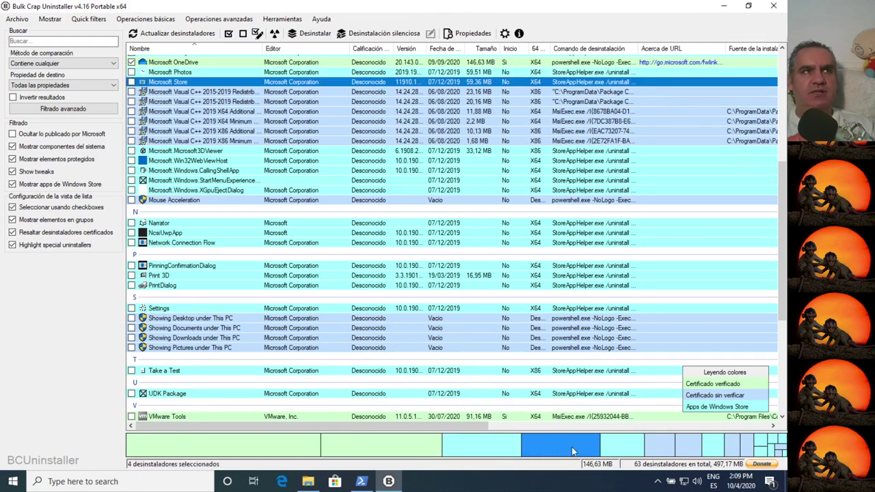
Mark Microsoft Store, Web Media Extensions, Webp Image Extensions and VP9 Video Extensions for removal.
left_click(132, 82)
scroll(185, 280, "down", 7)
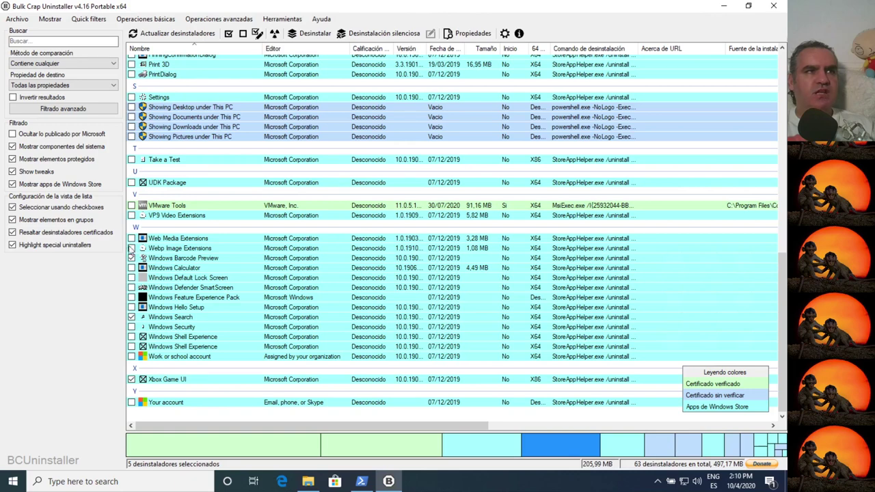
left_click(131, 238)
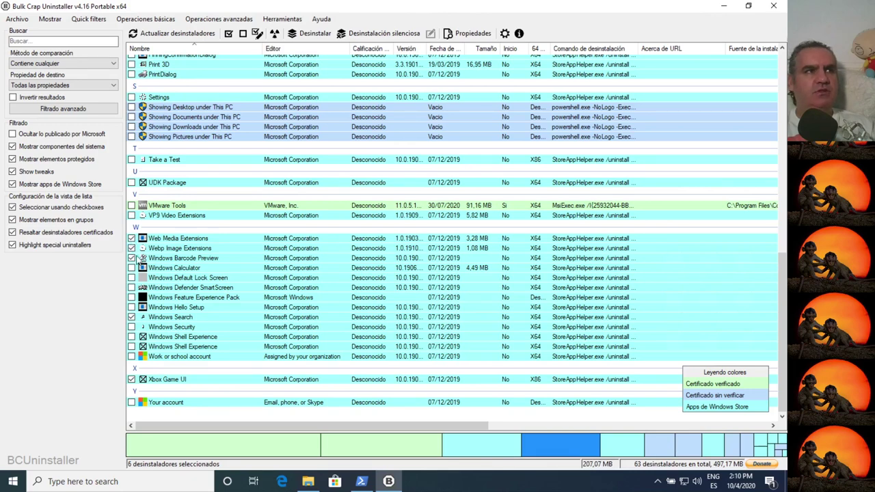
left_click(131, 248)
left_click(132, 215)
Mark Take a Test and the four Showing Desktop, Documents, Downloads and Pictures under This PC entries for removal.
scroll(169, 259, "up", 3)
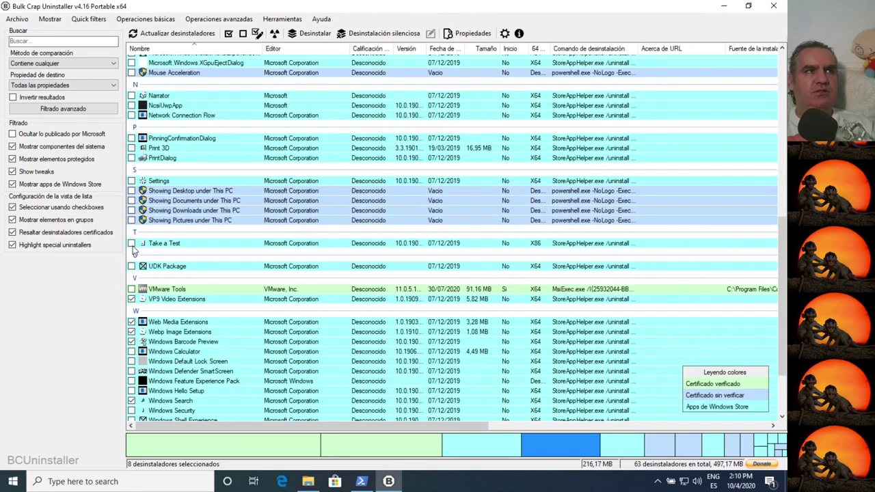
left_click(132, 244)
scroll(131, 246, "up", 1)
left_click(132, 248)
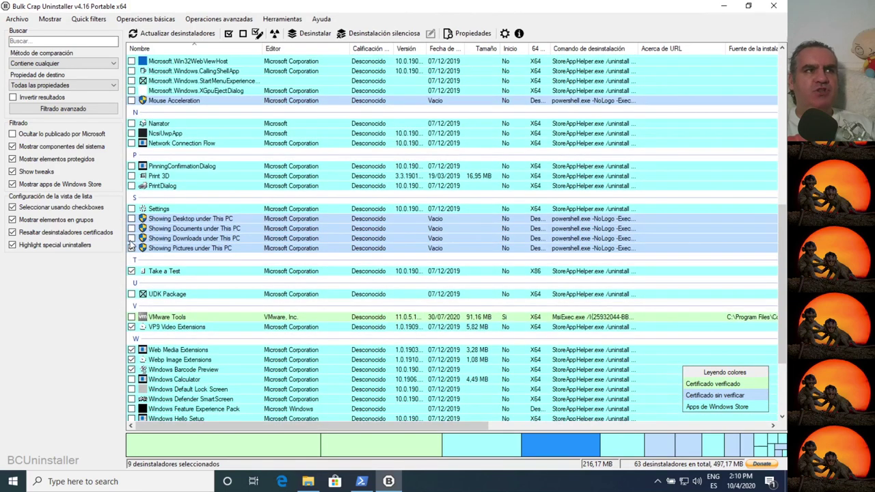
left_click(132, 238)
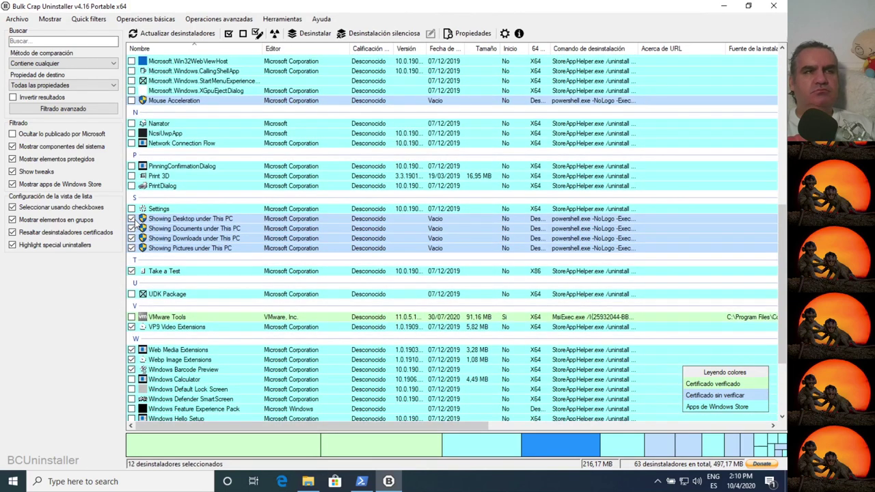
Highlight the Settings and Microsoft.Windows.XGpuEjectDialog entries to review them, leaving both unmarked.
scroll(151, 221, "up", 2)
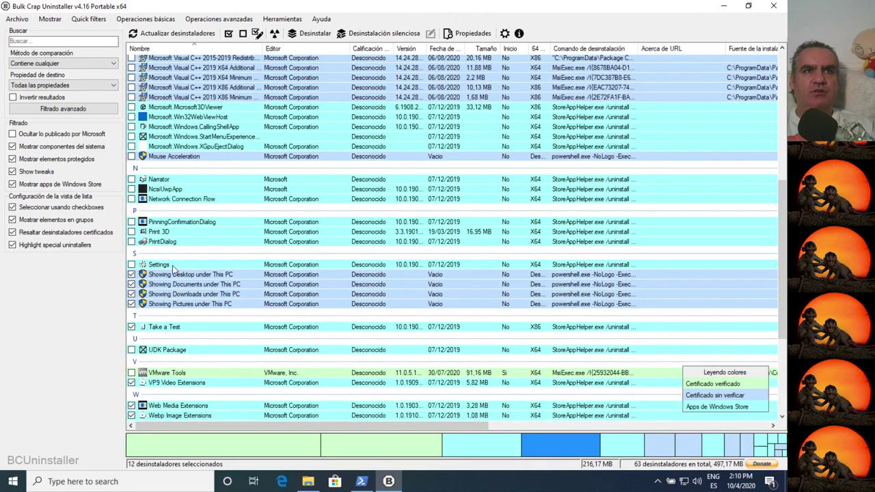
left_click(174, 264)
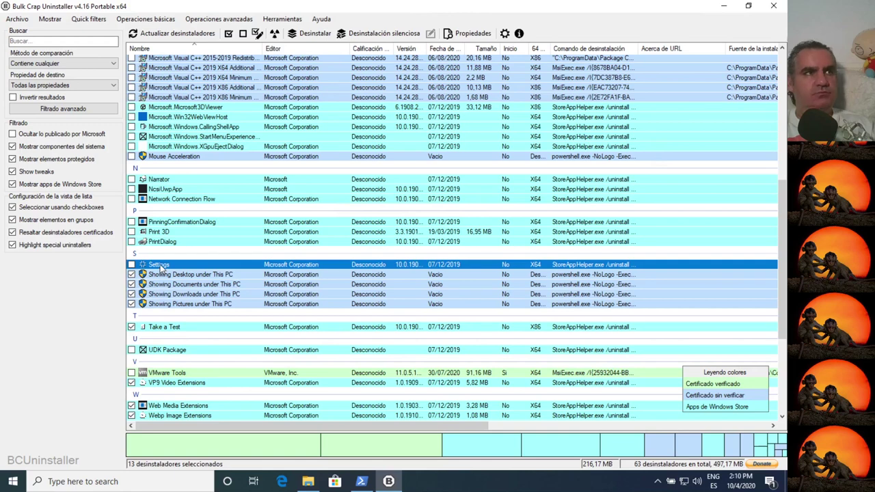
scroll(138, 207, "up", 2)
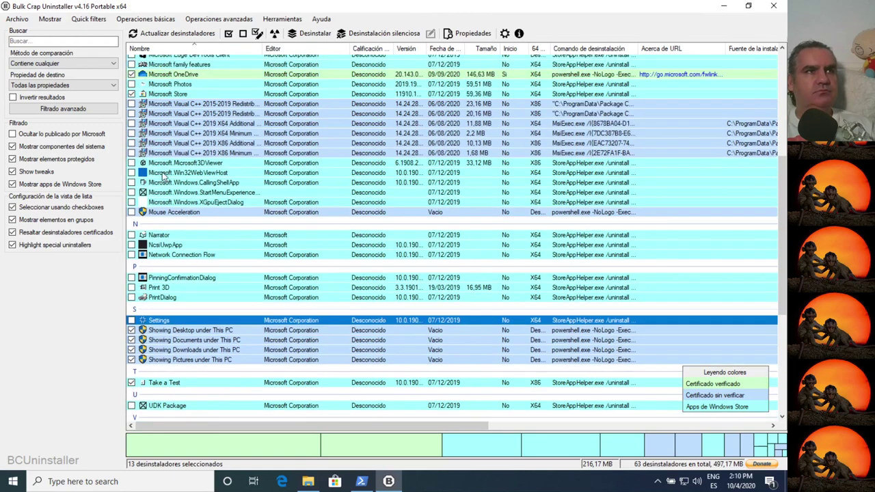
left_click(216, 204)
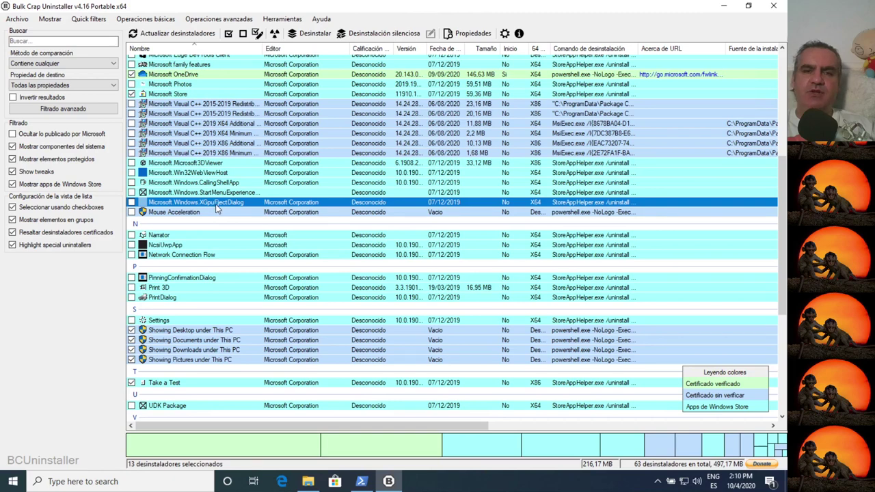
Mark Microsoft.Microsoft3DViewer, Microsoft Edge, Microsoft Content and Microsoft Edge DevTools Client for removal.
scroll(196, 223, "up", 2)
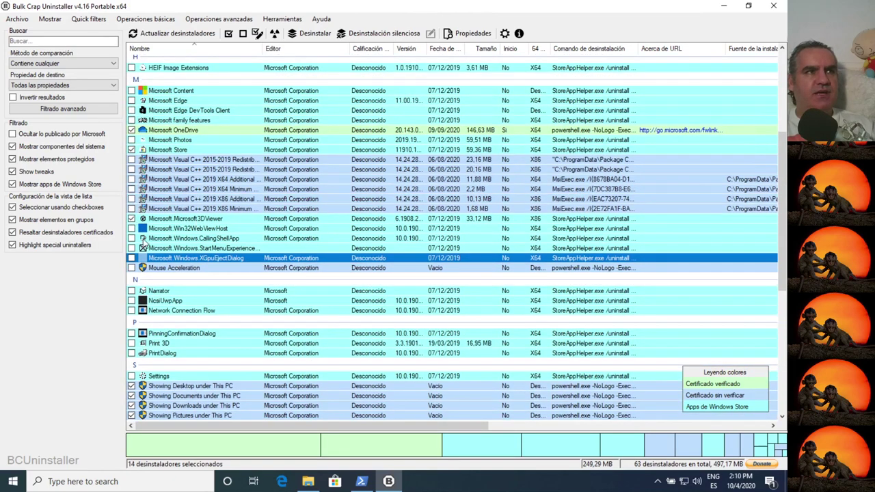
scroll(149, 227, "up", 1)
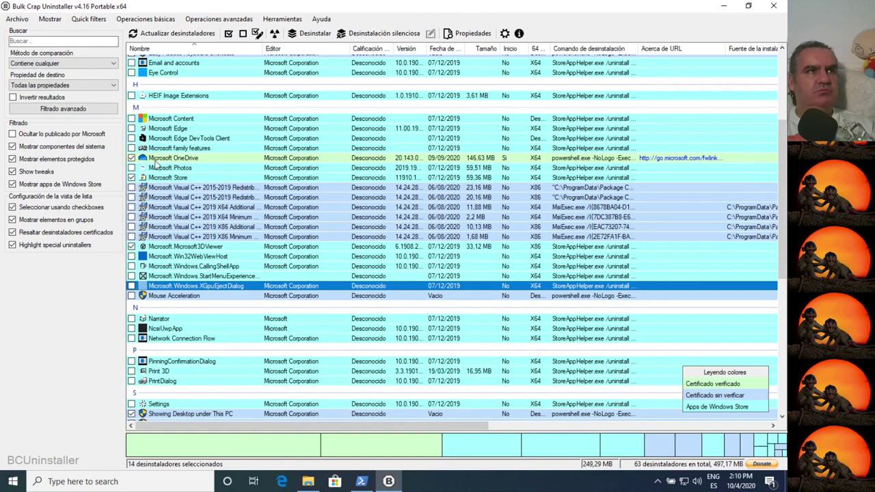
left_click(132, 128)
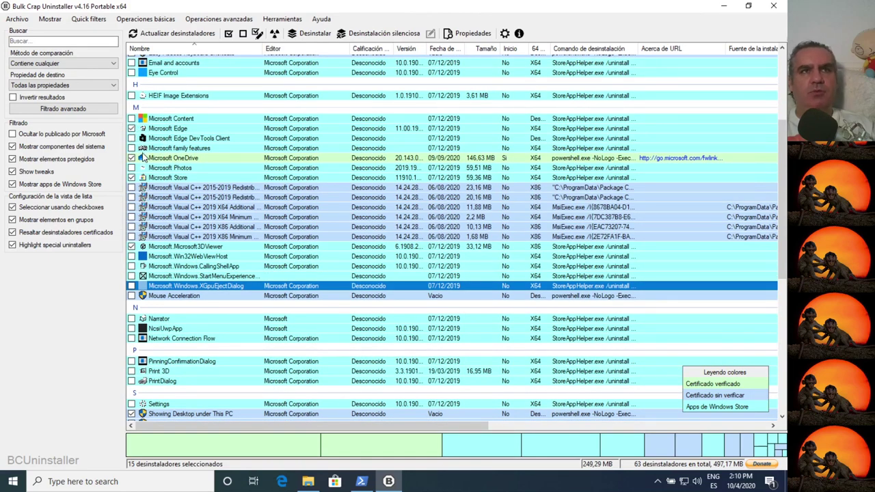
left_click(131, 118)
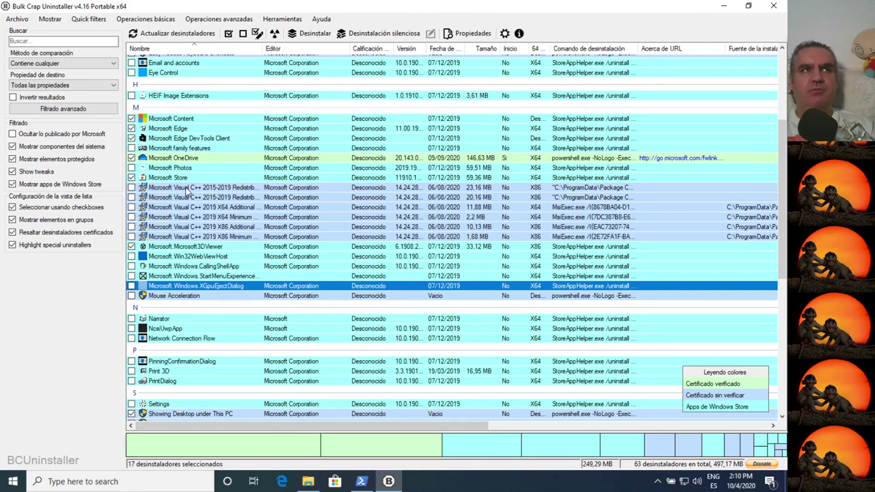
Mark HEIF Image Extensions, Email and accounts, and Eye Control for removal.
scroll(189, 191, "up", 3)
left_click(132, 180)
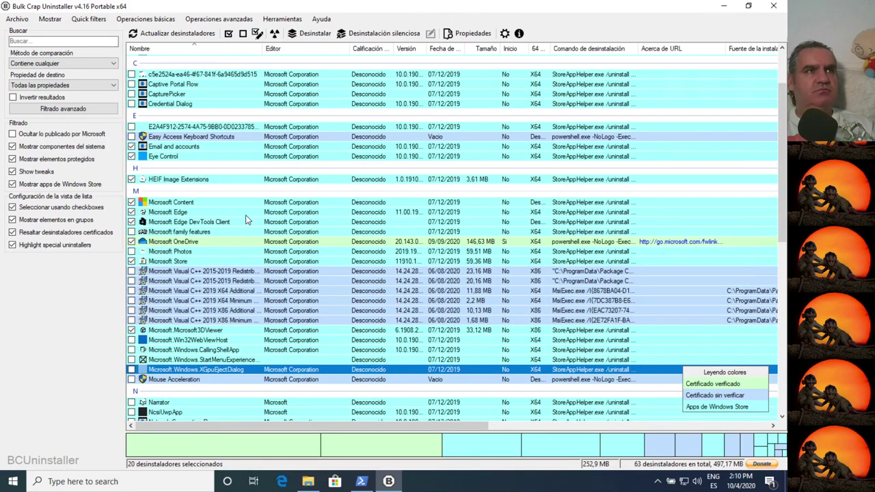
scroll(247, 217, "up", 3)
left_click(131, 218)
left_click(132, 228)
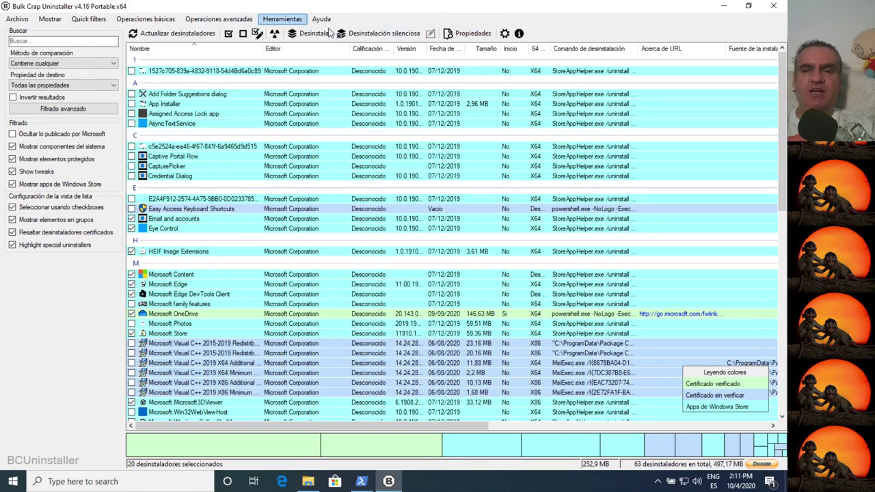
Check which apps the Start menu shows and search the uninstaller list for "news".
left_click(12, 481)
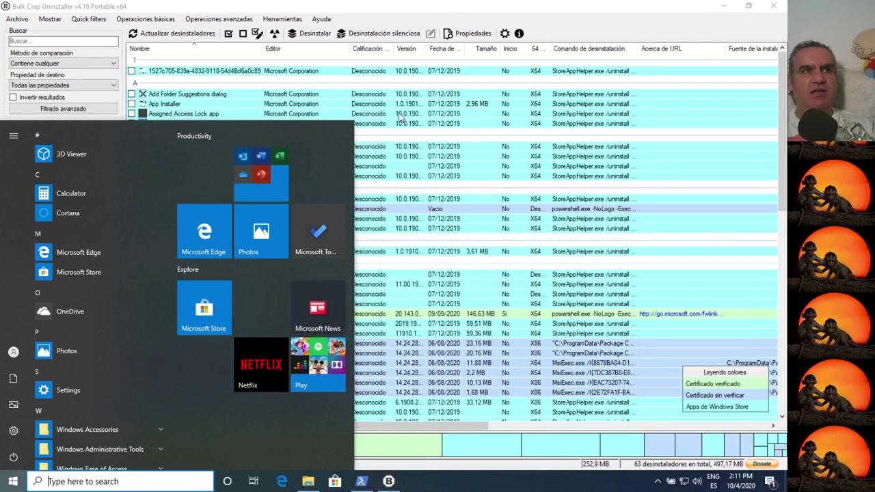
left_click(630, 32)
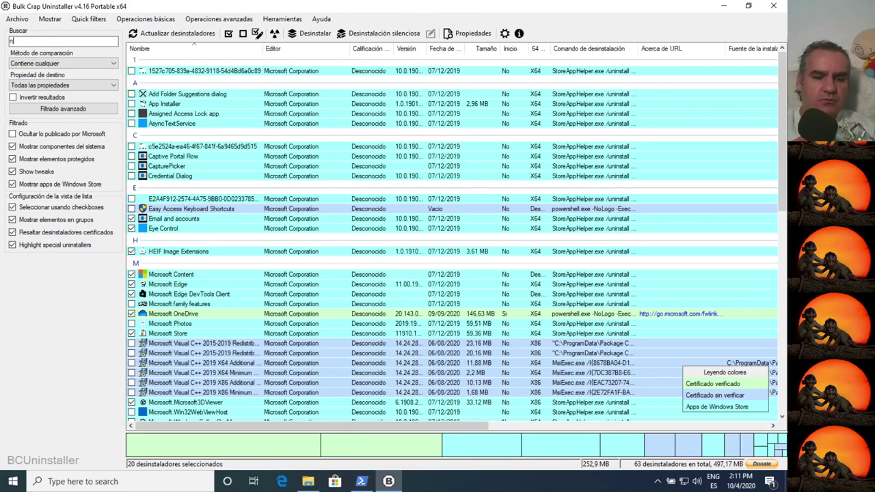
type("news")
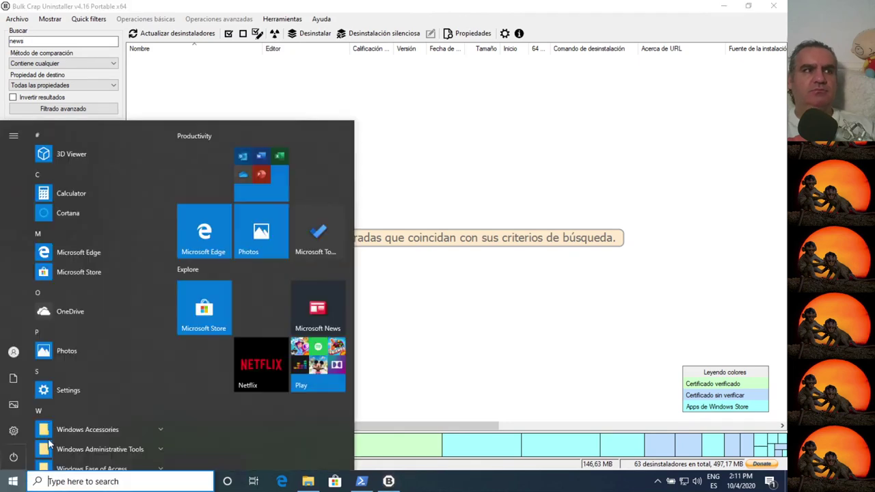
Uninstall Microsoft News and Netflix directly from their Start menu tiles.
left_click(13, 481)
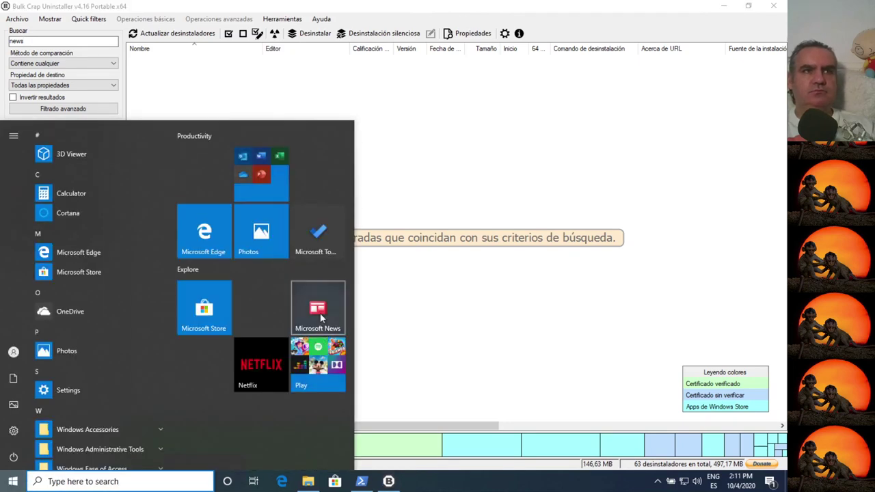
right_click(321, 316)
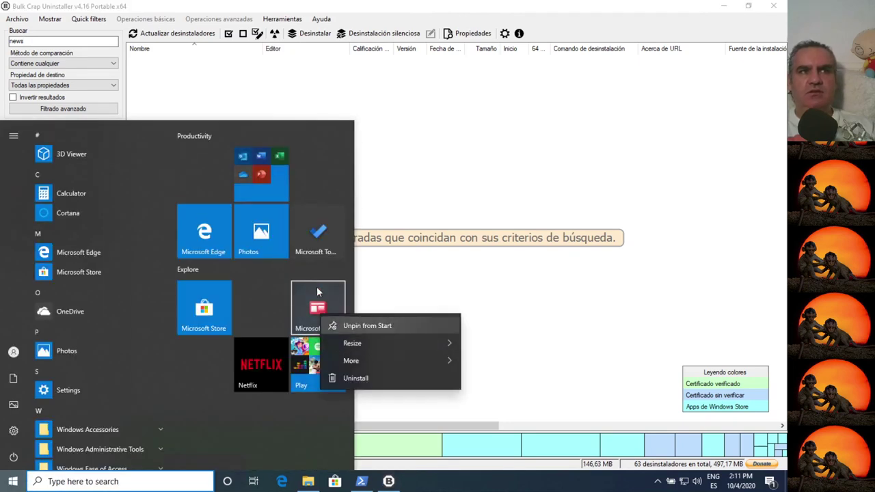
left_click(356, 380)
left_click(372, 261)
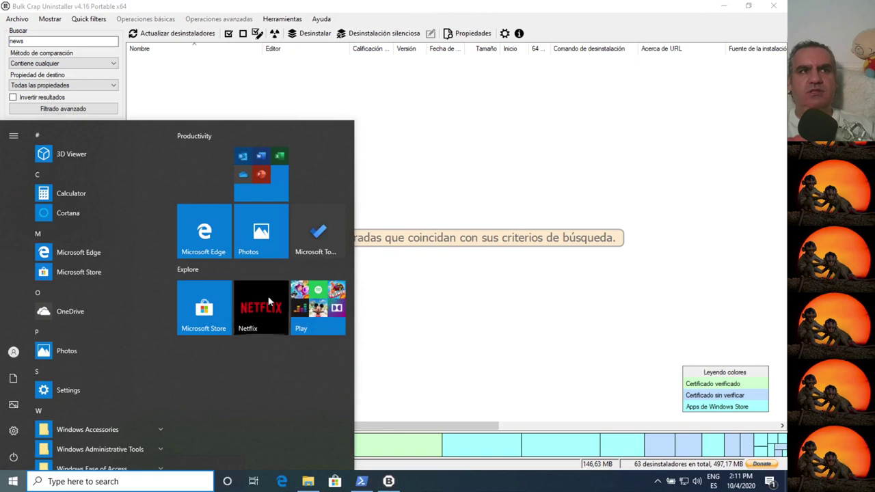
right_click(254, 314)
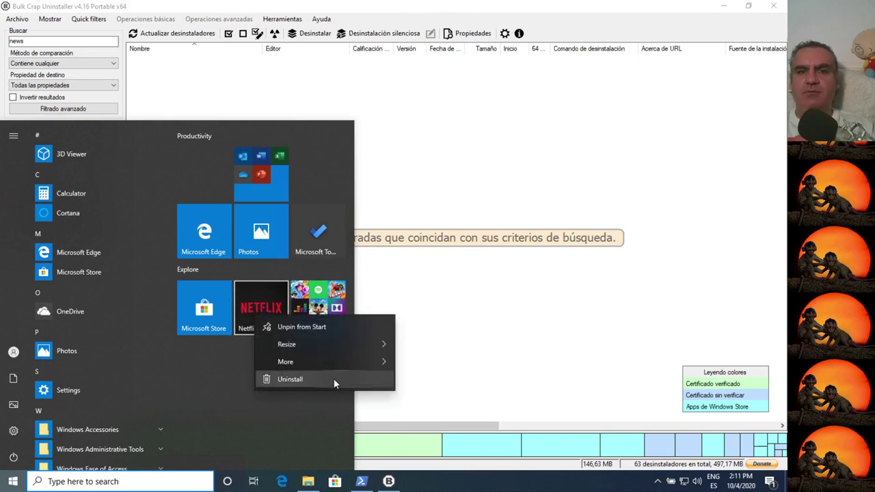
left_click(283, 381)
left_click(305, 268)
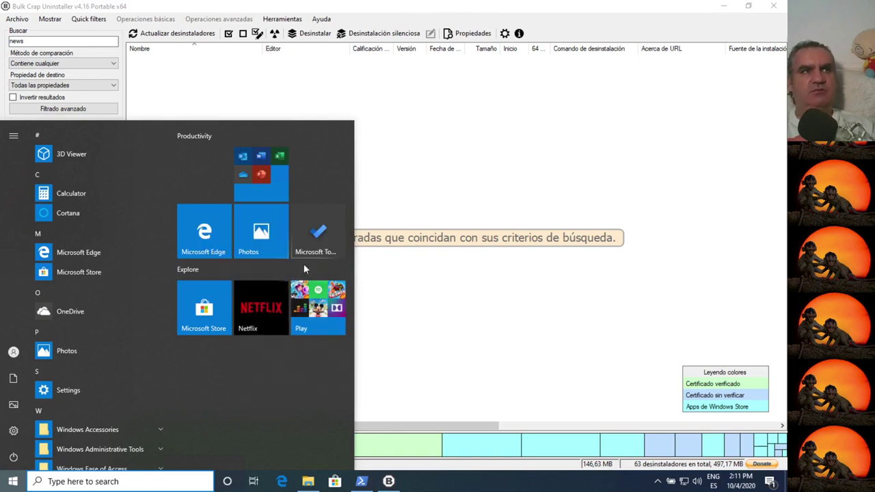
Expand the Play folder in the Start menu and unpin Spotify and the game tile beside it.
right_click(304, 294)
left_click(320, 301)
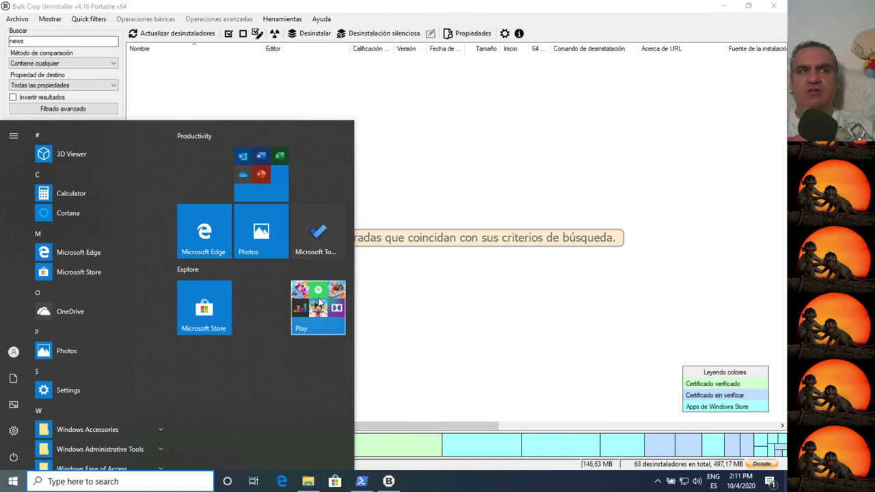
left_click(323, 327)
right_click(274, 409)
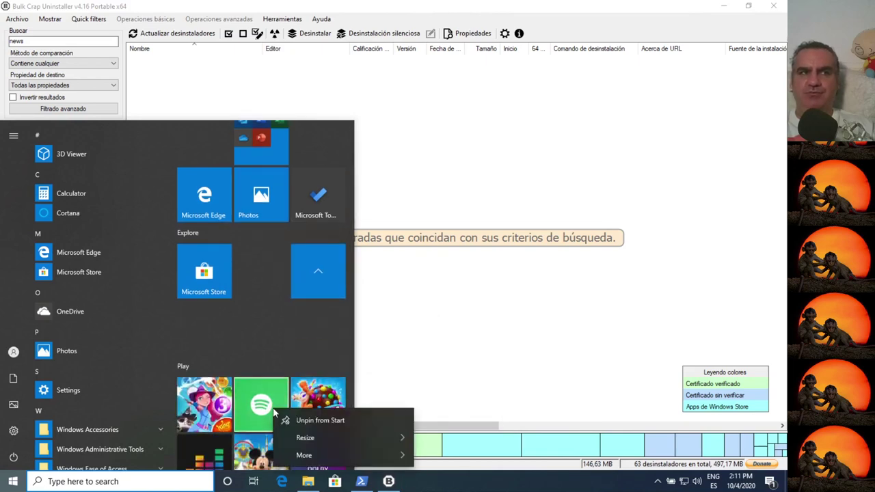
left_click(321, 416)
right_click(294, 420)
left_click(260, 378)
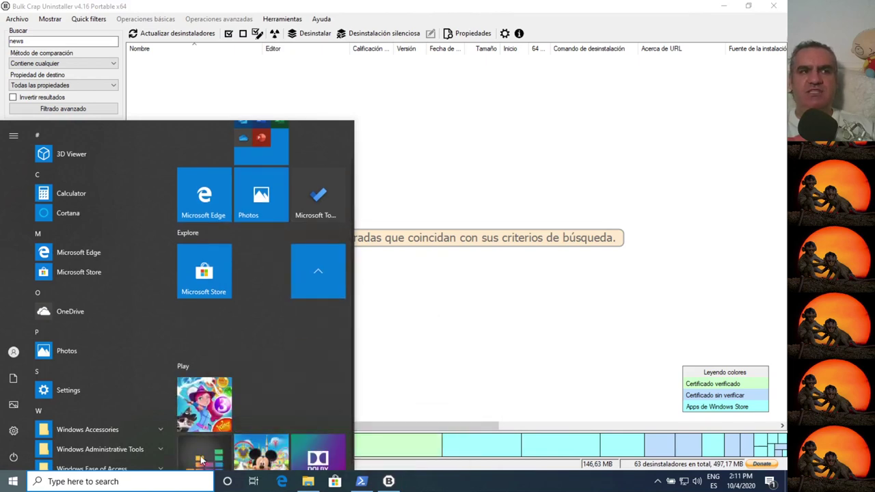
Unpin the entire Play folder from the Start menu.
right_click(272, 456)
right_click(316, 463)
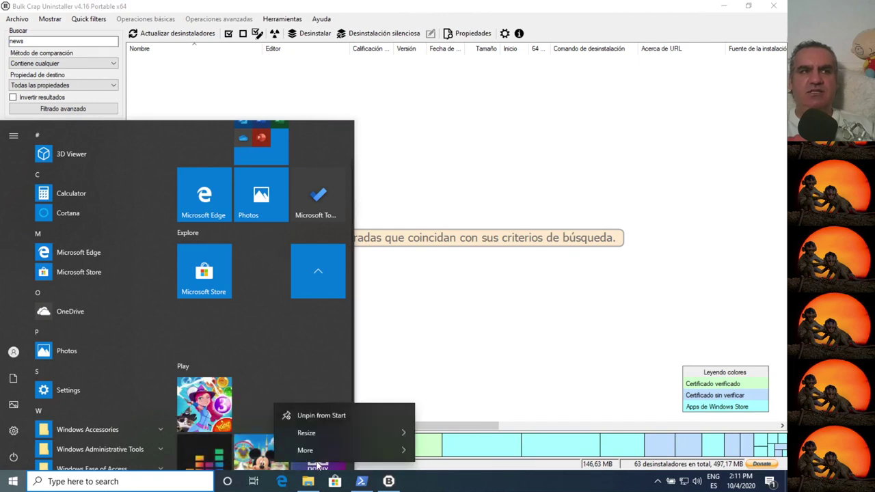
left_click(314, 324)
right_click(317, 280)
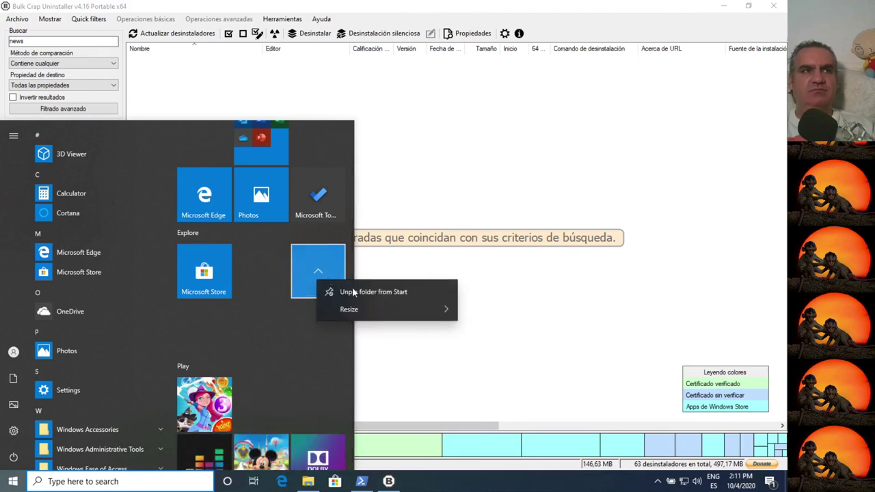
left_click(356, 292)
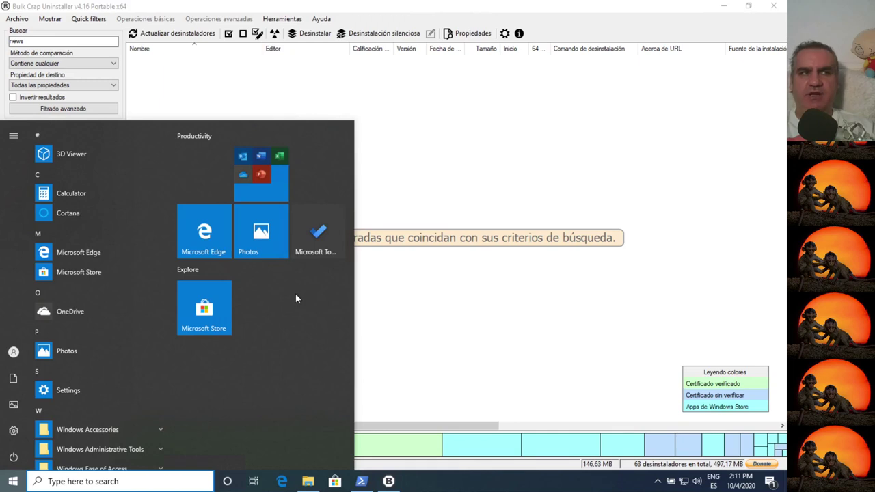
Unpin the Microsoft To Do tile and the folder containing Outlook, Word, Excel, OneDrive and PowerPoint from the Start menu.
right_click(325, 231)
left_click(380, 234)
left_click(281, 190)
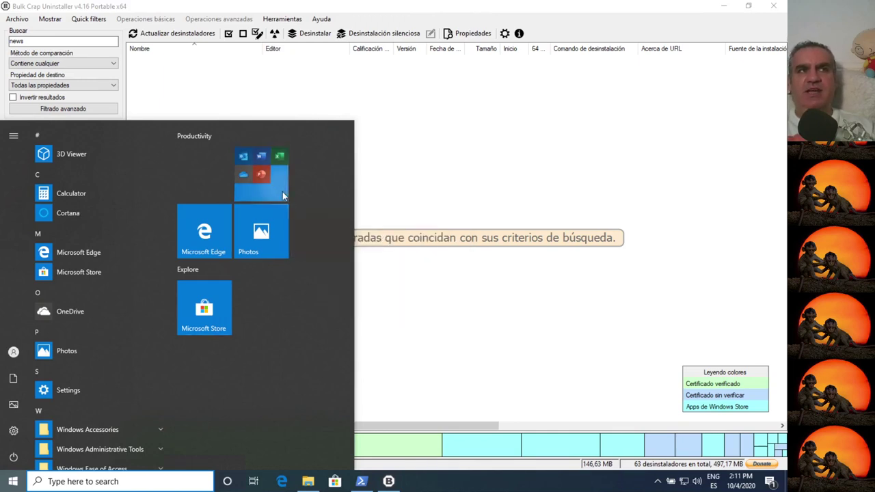
right_click(258, 313)
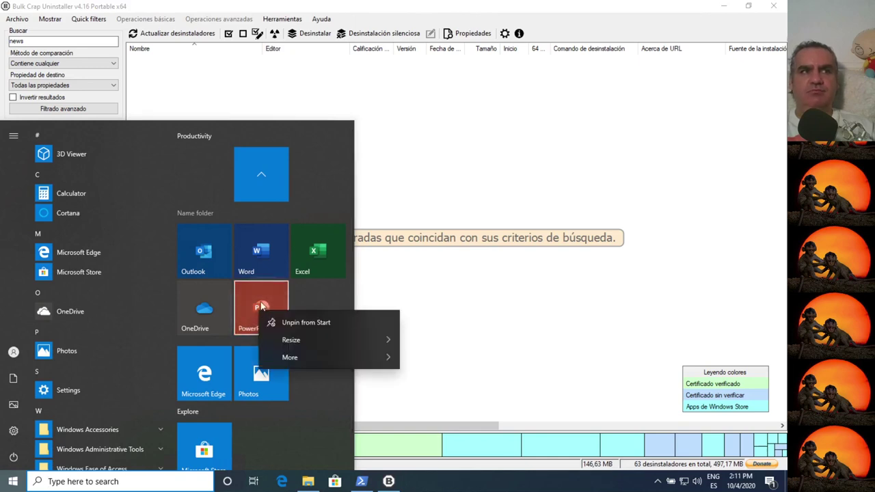
right_click(263, 194)
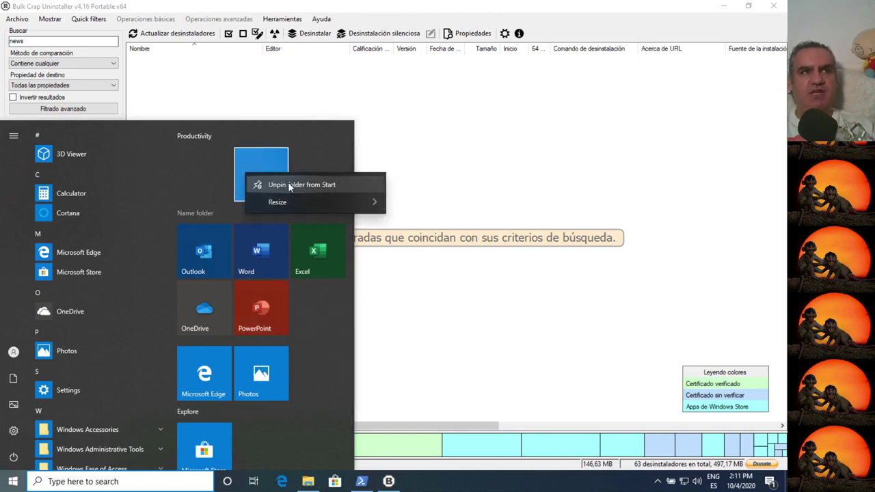
left_click(288, 183)
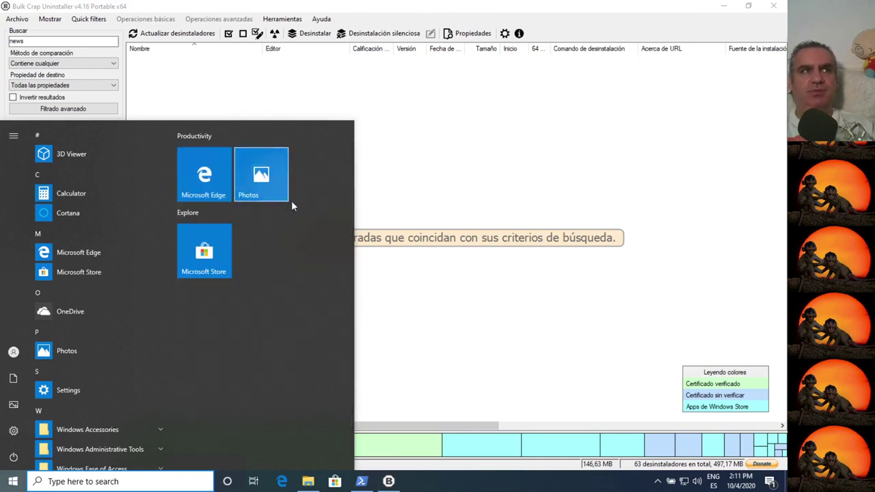
Bring up the options for 3D Viewer in the Start menu's app list and dismiss them.
right_click(52, 158)
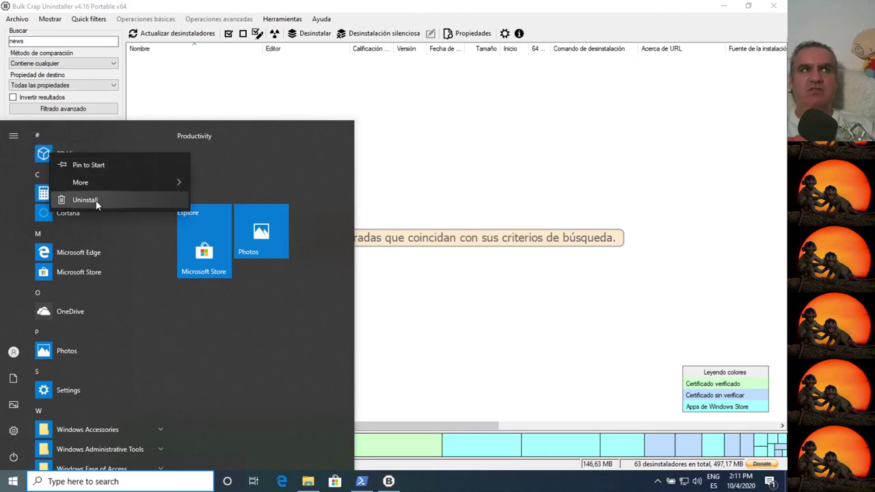
left_click(267, 362)
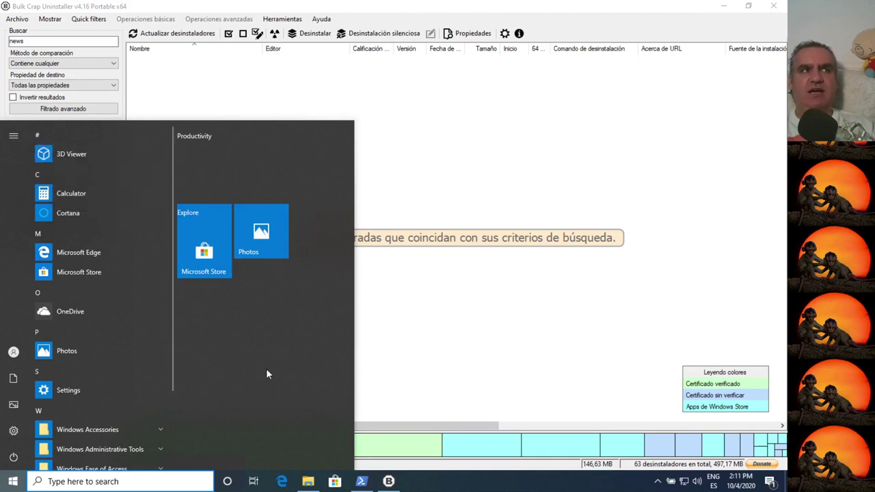
Check Cortana's additional options and look through the remaining apps in the Start menu's app list.
right_click(78, 213)
mouse_move(128, 241)
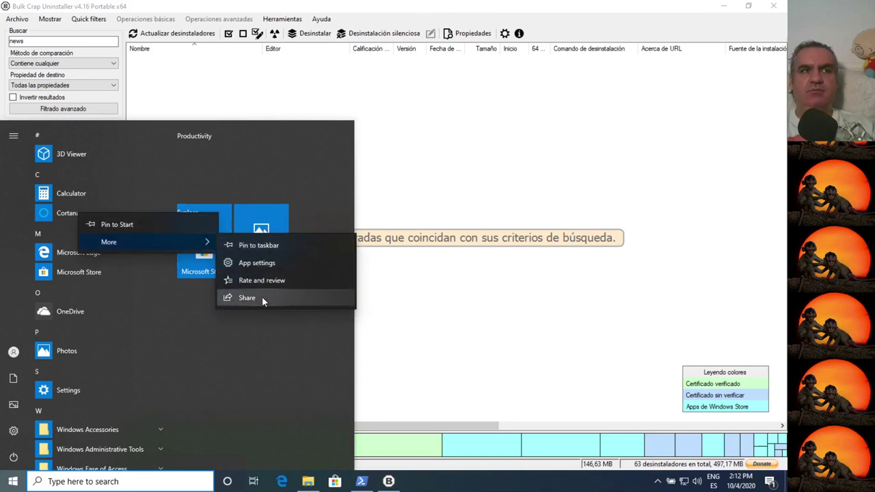
left_click(255, 338)
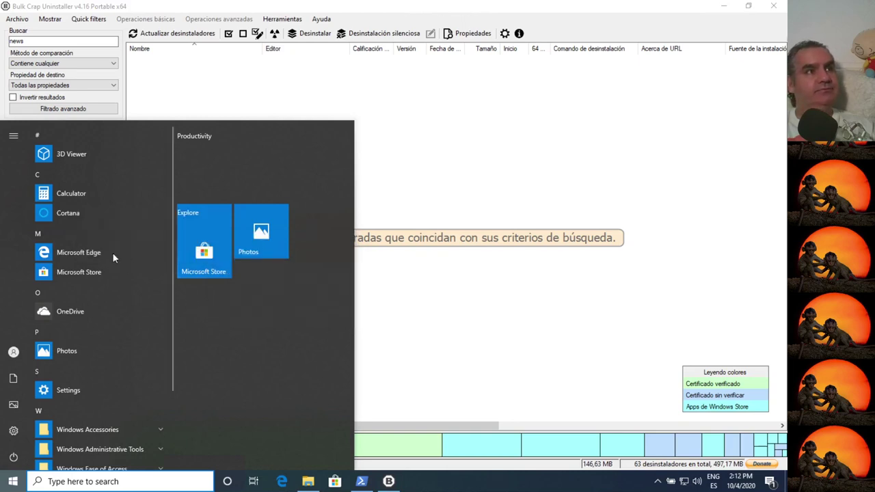
scroll(130, 325, "down", 3)
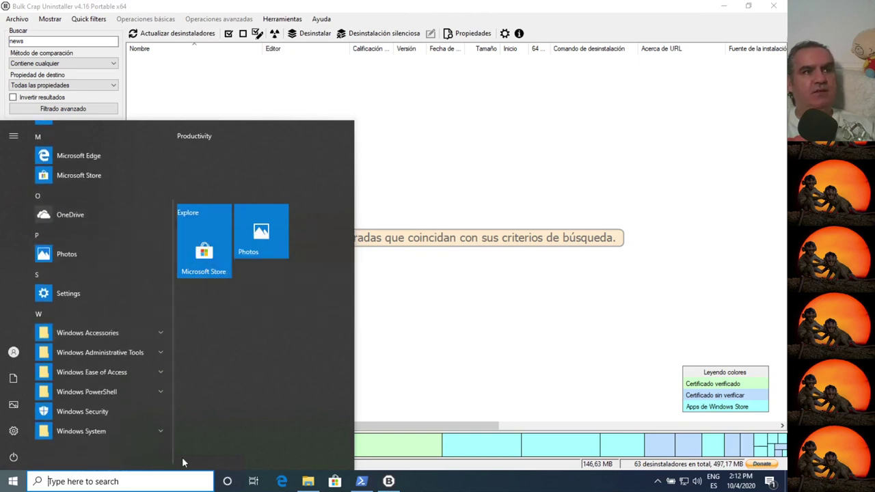
scroll(103, 346, "up", 3)
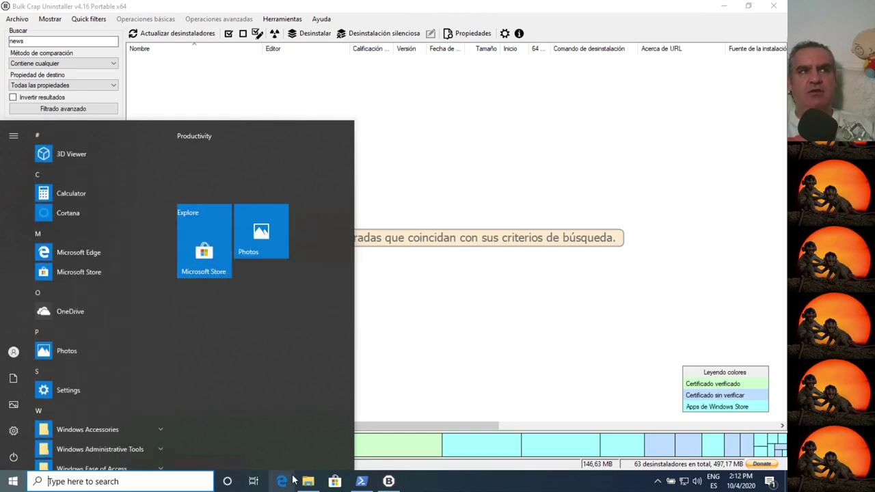
left_click(206, 216)
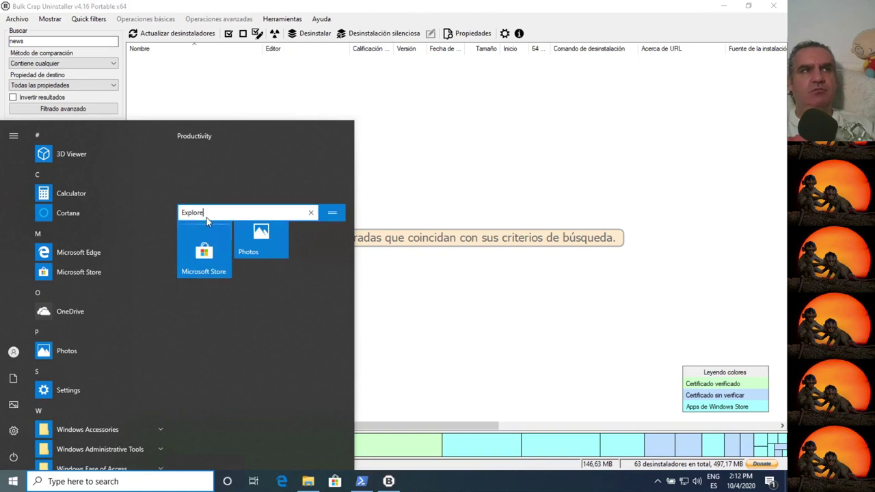
left_click(313, 353)
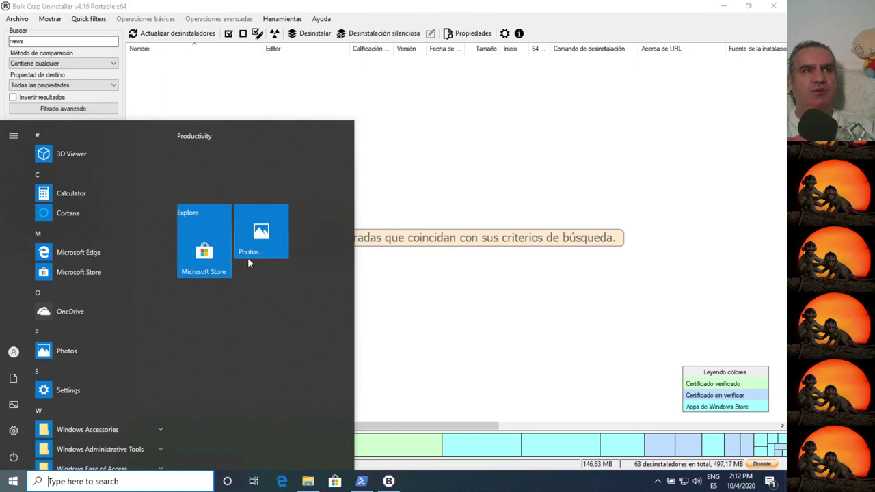
left_click(204, 263)
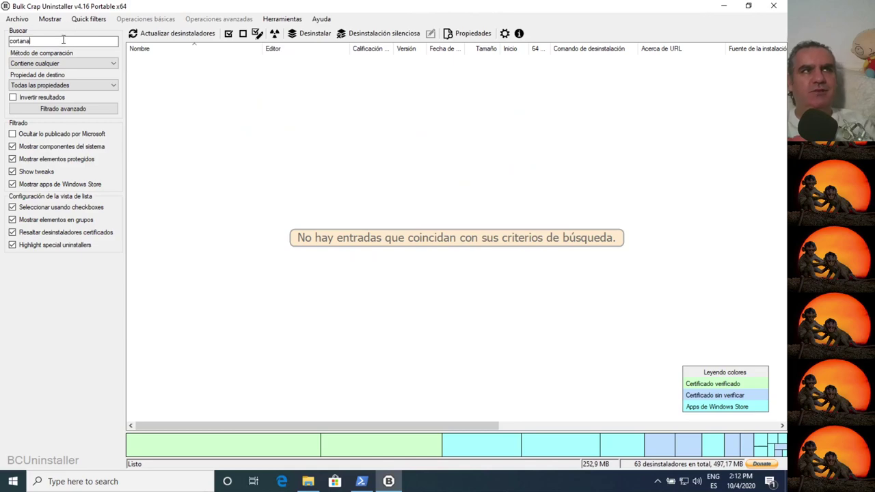
Clear the search filter and begin a silent uninstall of all checked entries, accepting the list of items to remove.
key("ctrl+a")
key("BackSpace")
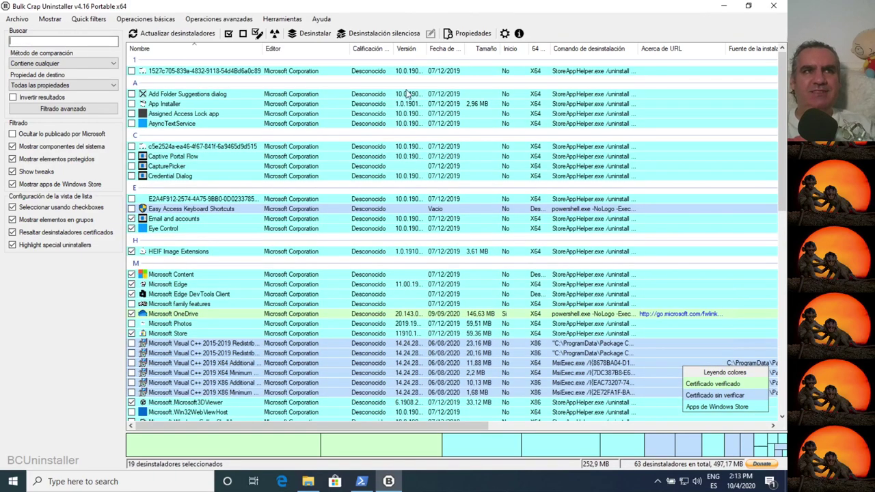
left_click(374, 34)
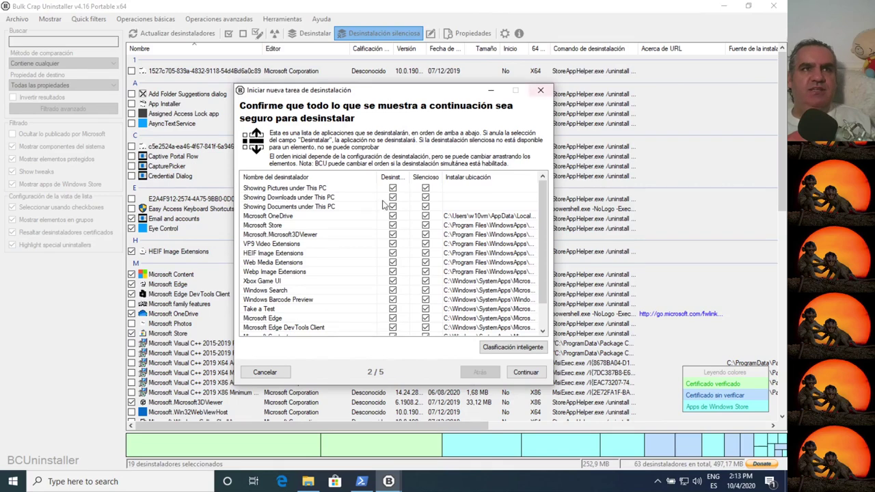
scroll(394, 272, "down", 1)
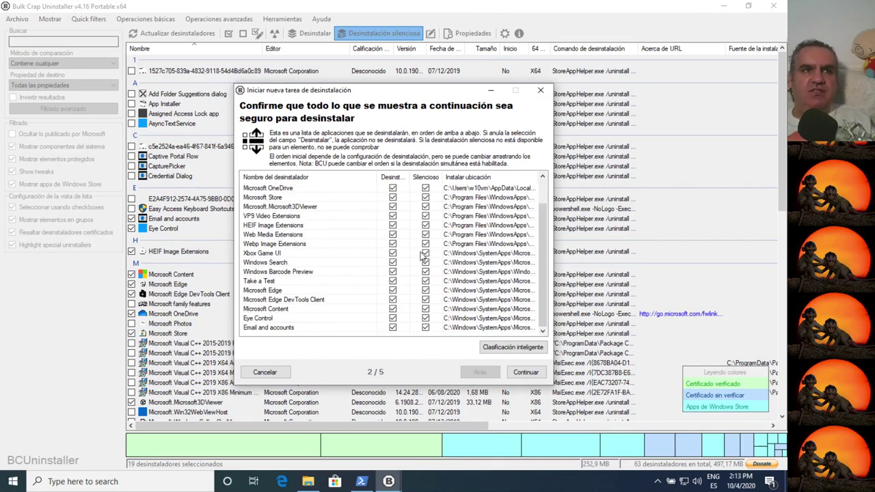
scroll(379, 275, "up", 1)
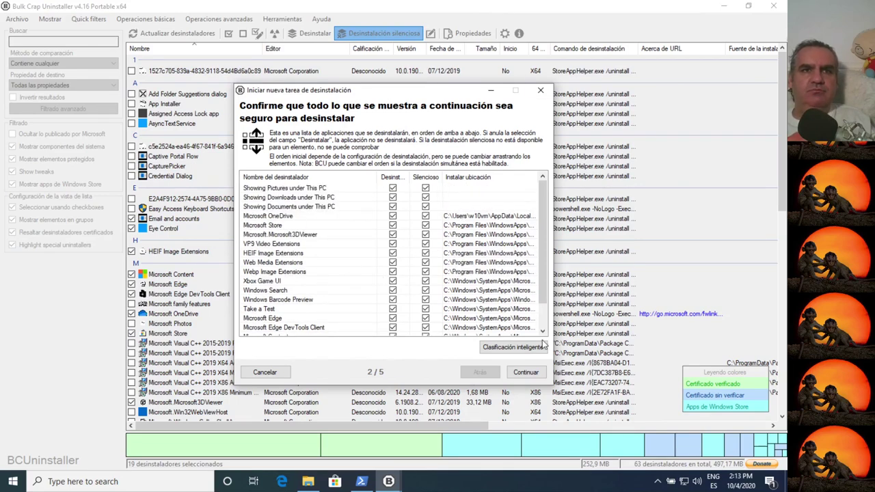
left_click(526, 371)
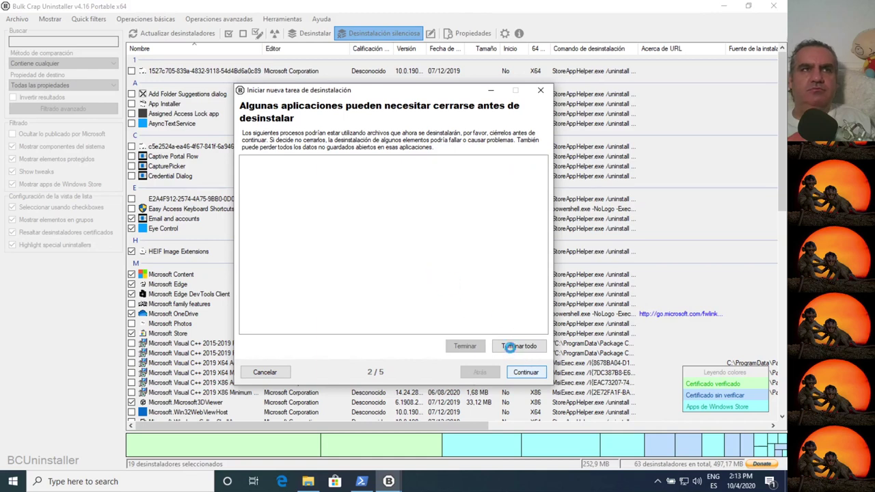
Switch to the open PowerShell window and end its session with the exit command.
left_click(509, 346)
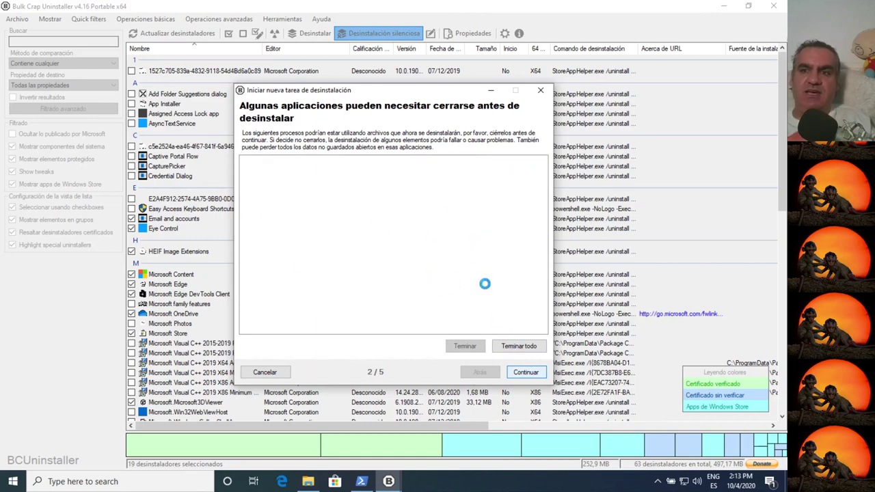
left_click(365, 484)
type("exit")
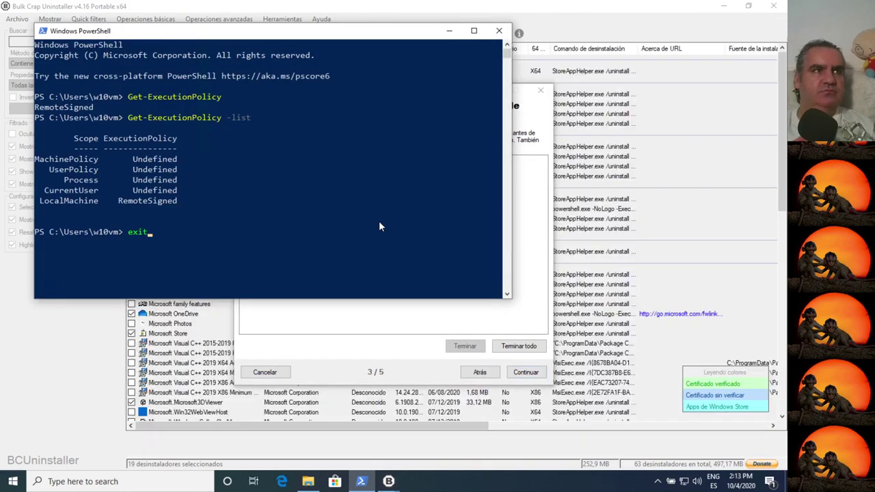
key("Return")
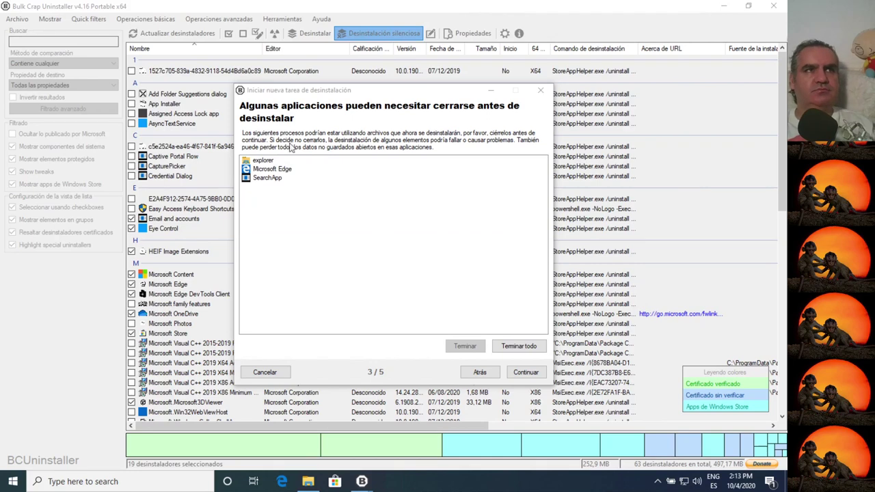
Terminate all the running processes listed before the uninstall: explorer, Microsoft Edge and SearchApp.
left_click(263, 170)
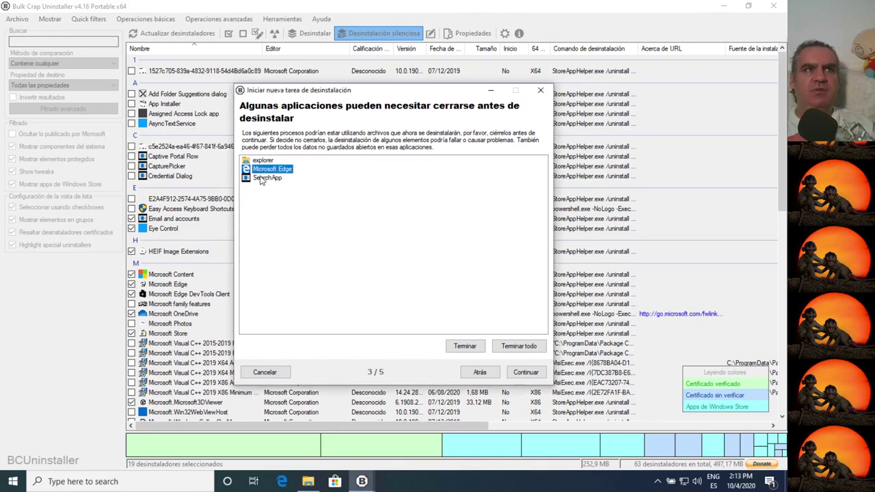
left_click(263, 178)
left_click(517, 345)
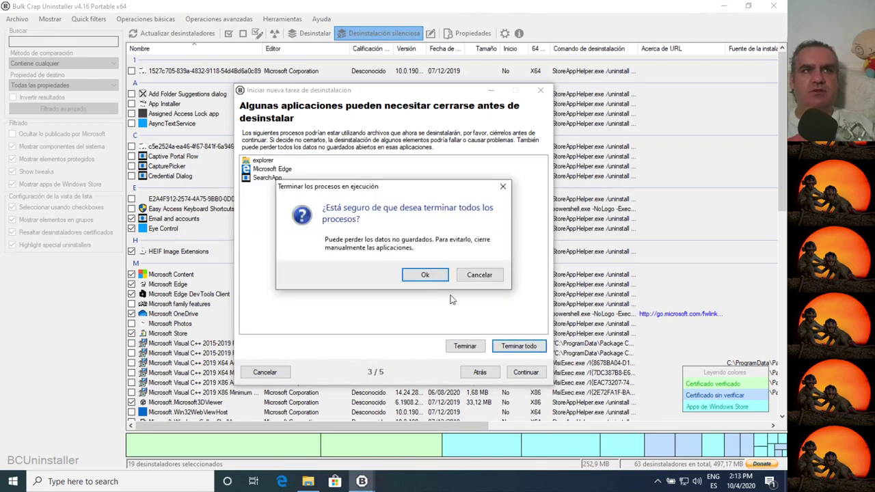
left_click(421, 274)
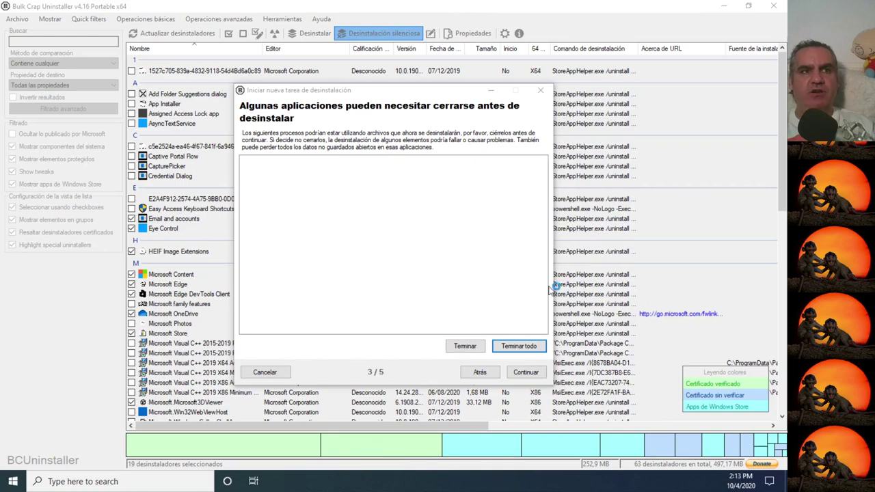
Accept the uninstall settings without creating a restore point, start the silent uninstall and enlarge the progress window to show its whole list.
left_click(525, 371)
left_click(527, 372)
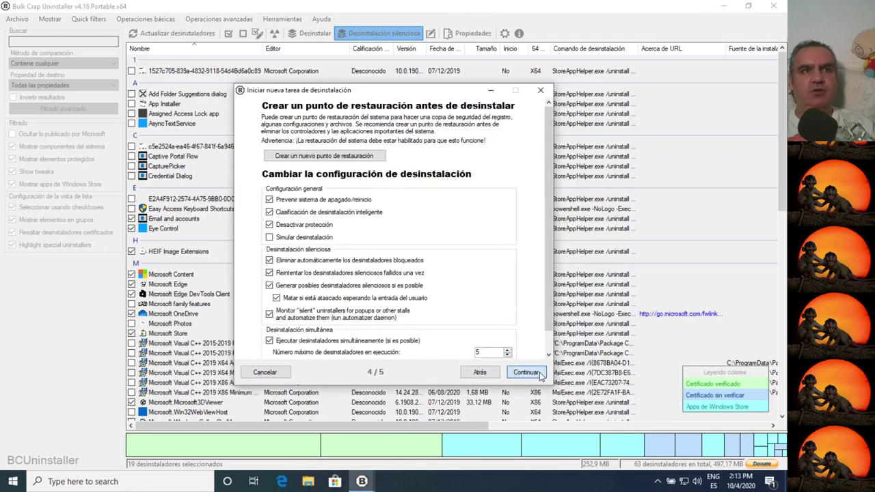
left_click(420, 325)
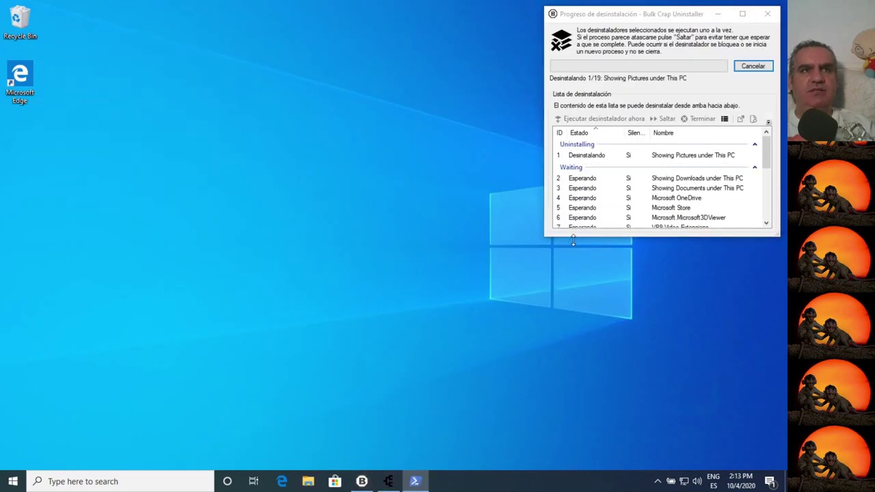
left_click_drag(570, 237, 562, 432)
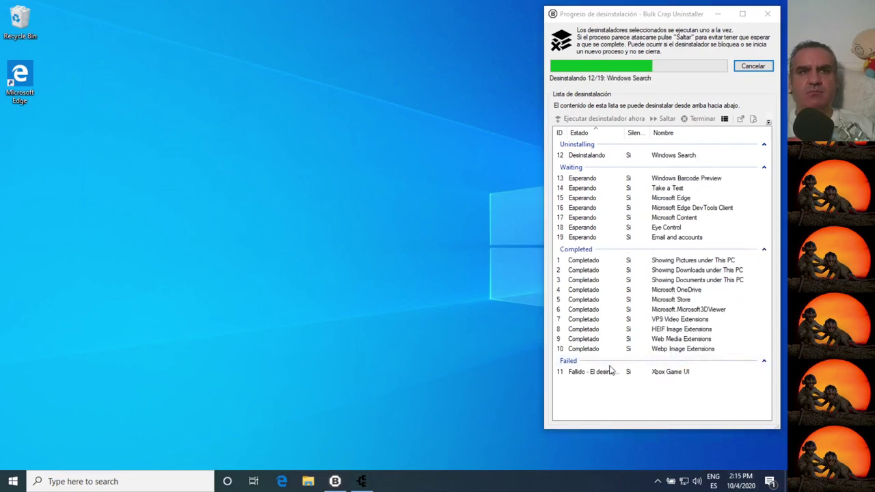
Rerun the failed silent uninstallers in non-silent mode and close the uninstall progress window.
left_click(586, 373)
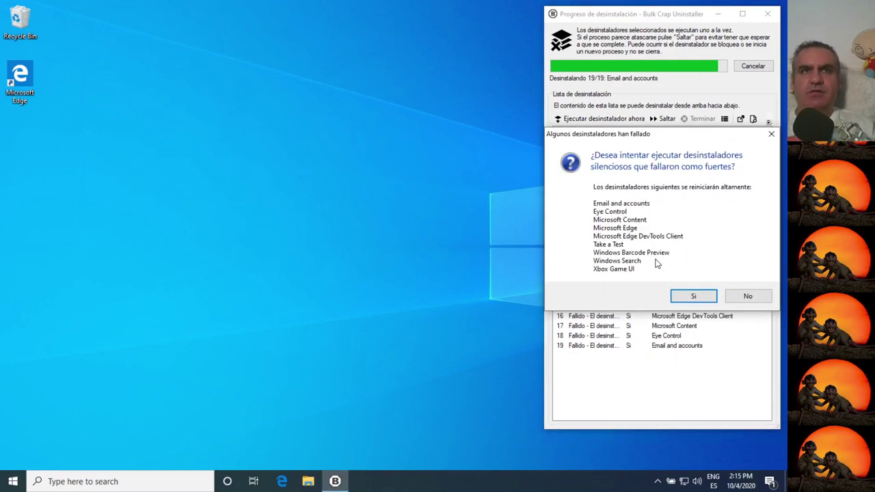
left_click(692, 297)
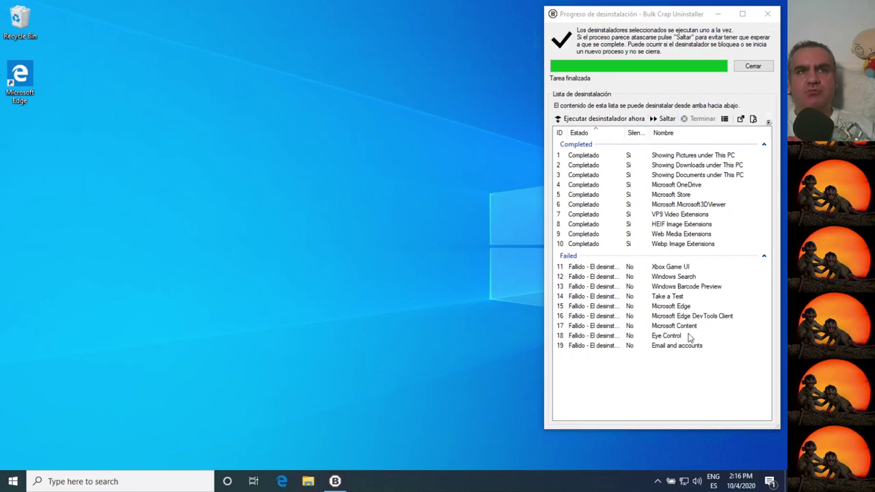
left_click(763, 66)
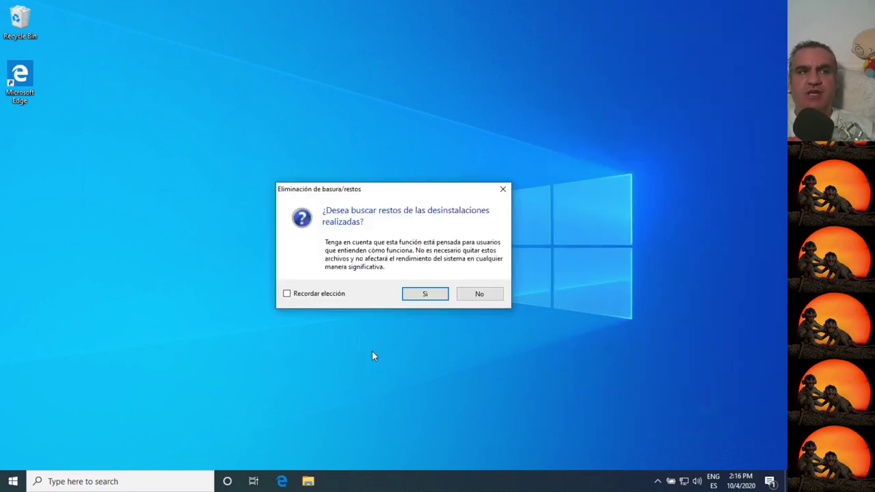
Scan for leftovers, open File Explorer during the scan, and delete the checked Microsoft OneDrive and Microsoft Store remnants.
left_click(425, 294)
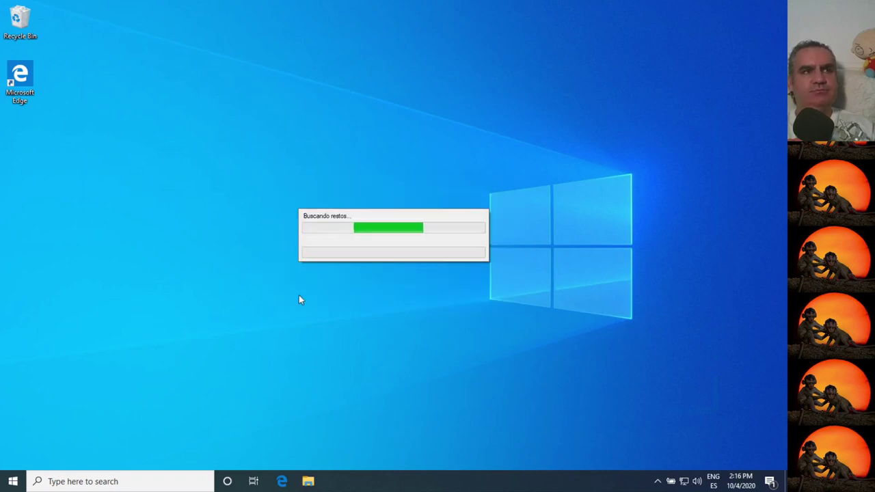
key("super+e")
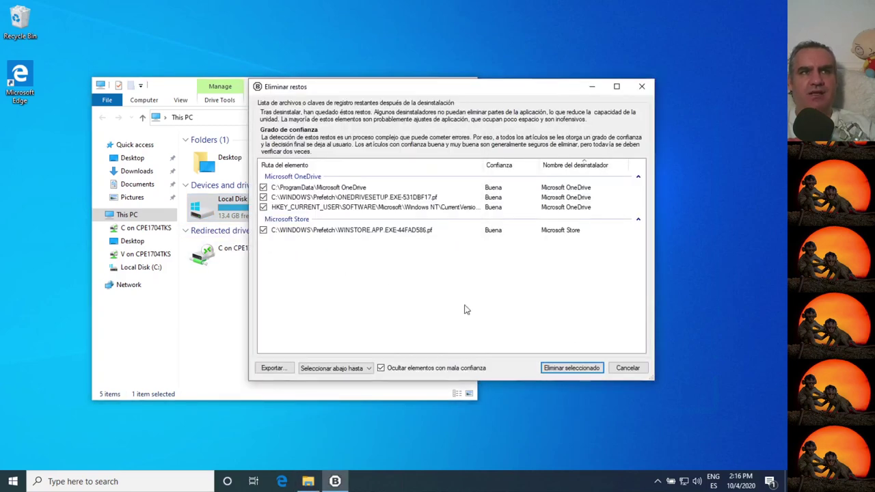
left_click(582, 367)
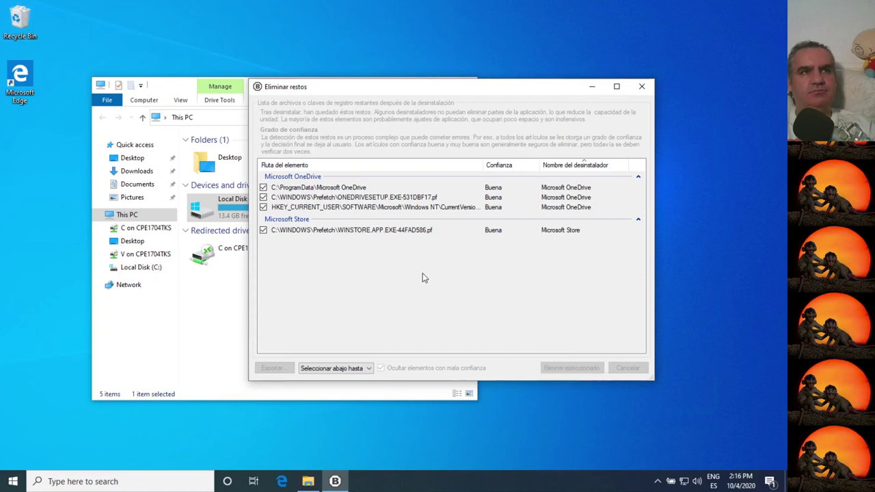
left_click(487, 283)
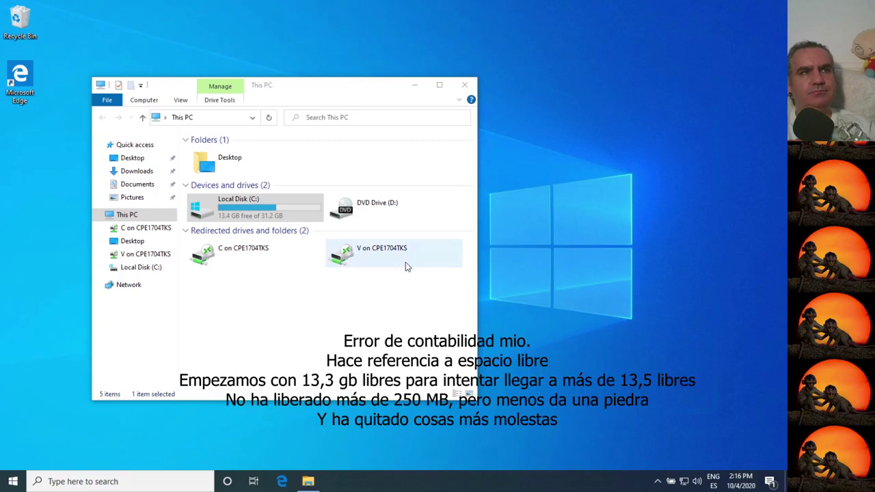
Empty the Recycle Bin and refresh This PC to check the free space on Local Disk (C:).
right_click(23, 21)
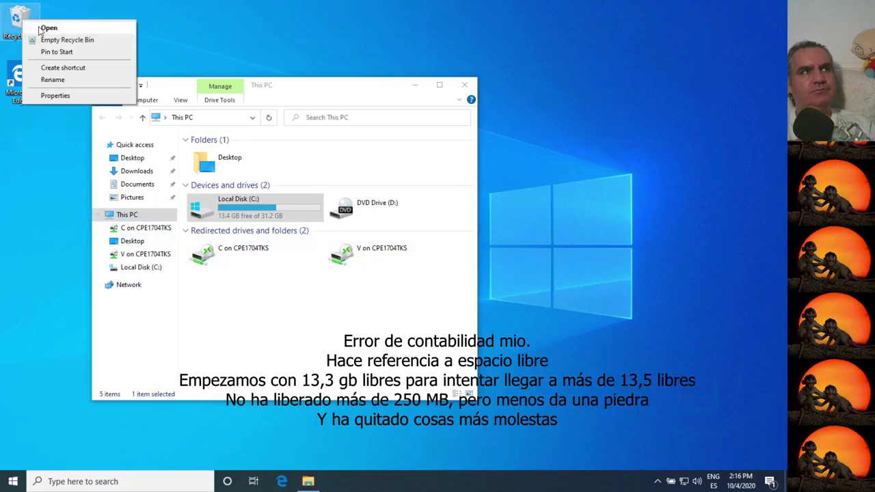
left_click(65, 40)
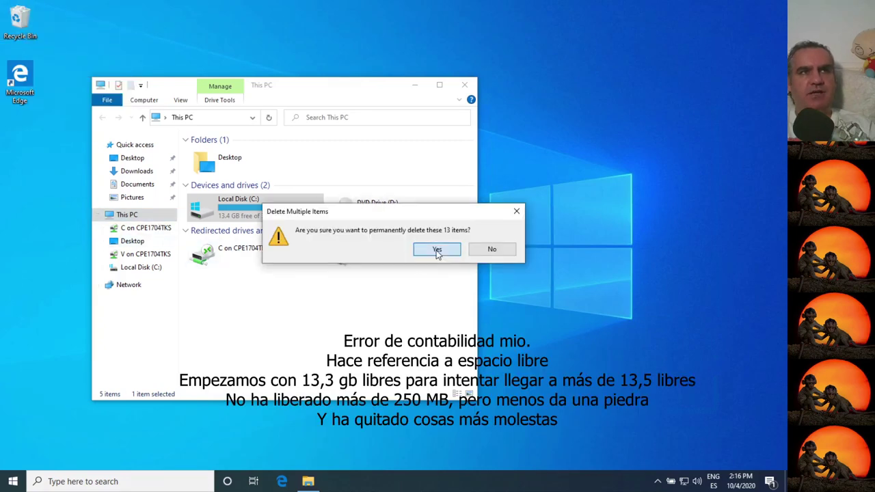
left_click(437, 250)
left_click(271, 118)
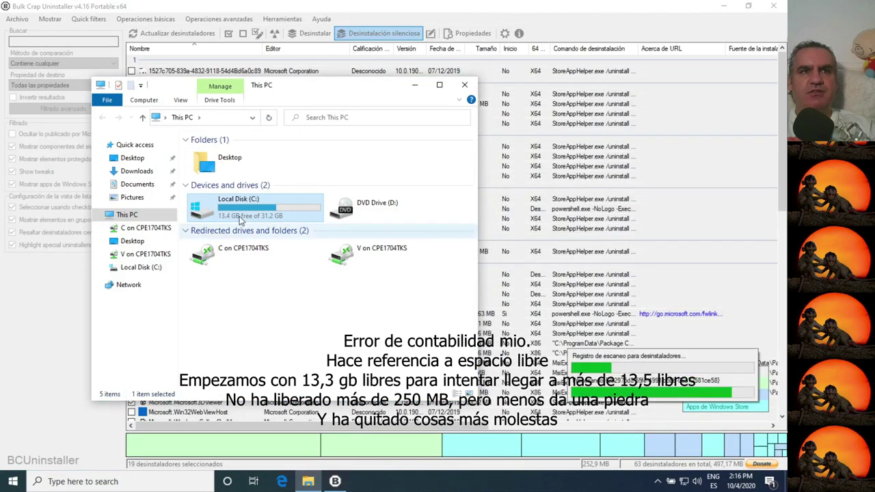
mouse_move(233, 219)
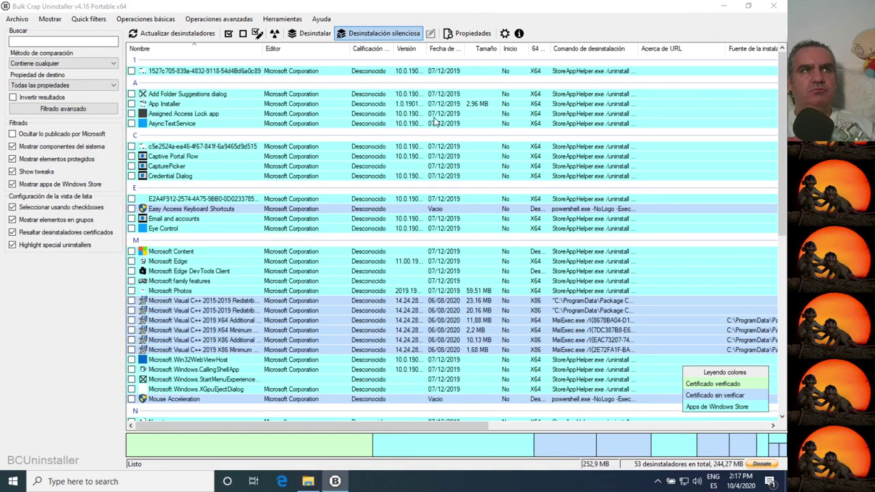
Look through the remaining uninstaller entries, switch to the File Explorer window and collapse Quick access in its navigation pane.
scroll(221, 354, "down", 10)
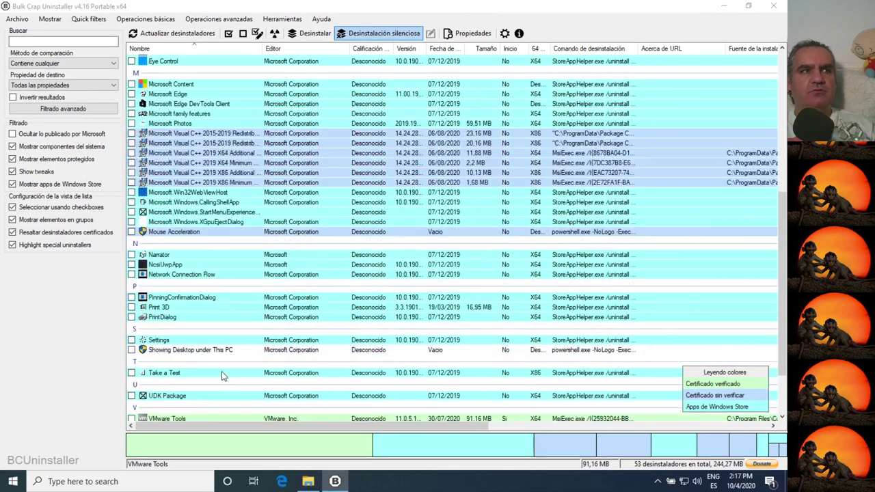
left_click(307, 481)
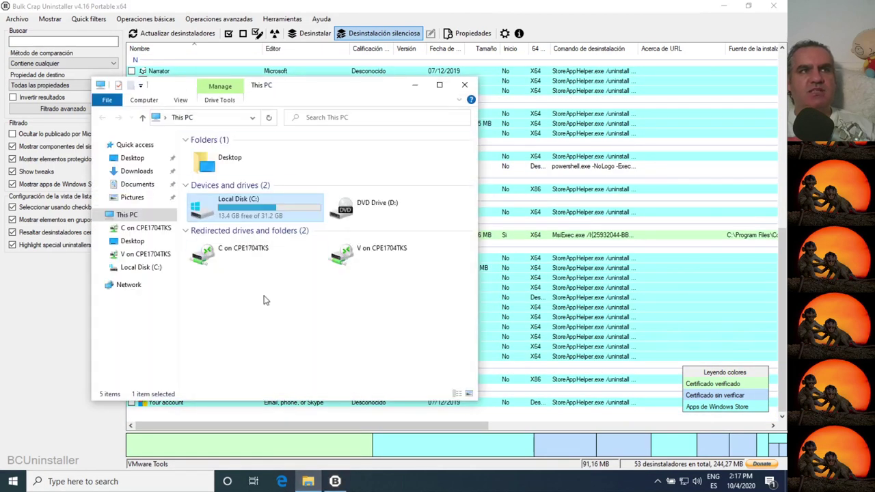
left_click(99, 145)
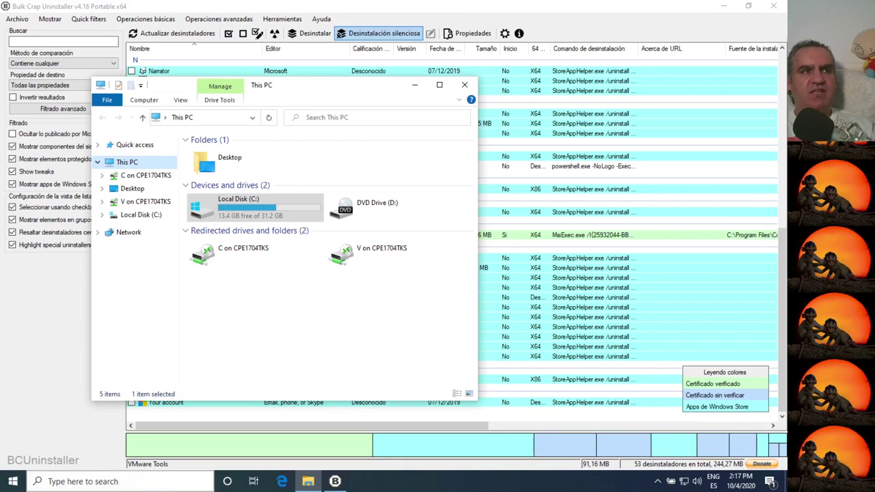
Unpin Desktop, Downloads, Documents and Pictures from Quick access and close the File Explorer window.
left_click(97, 145)
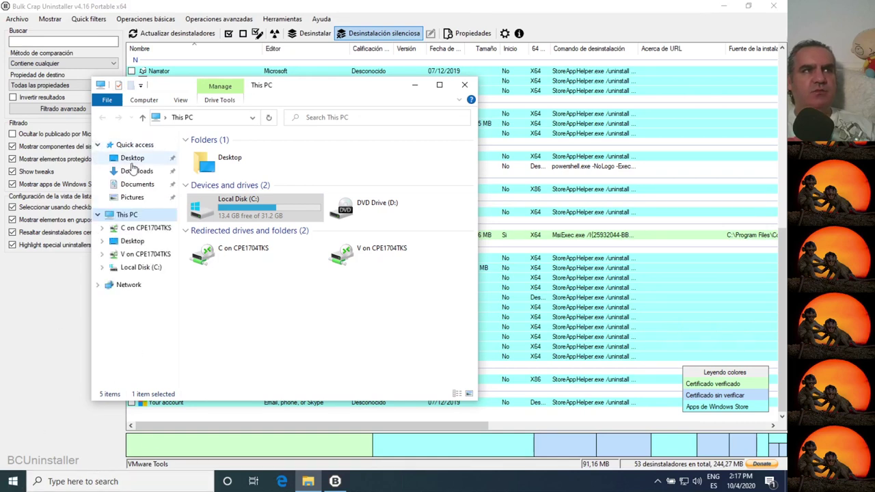
right_click(133, 161)
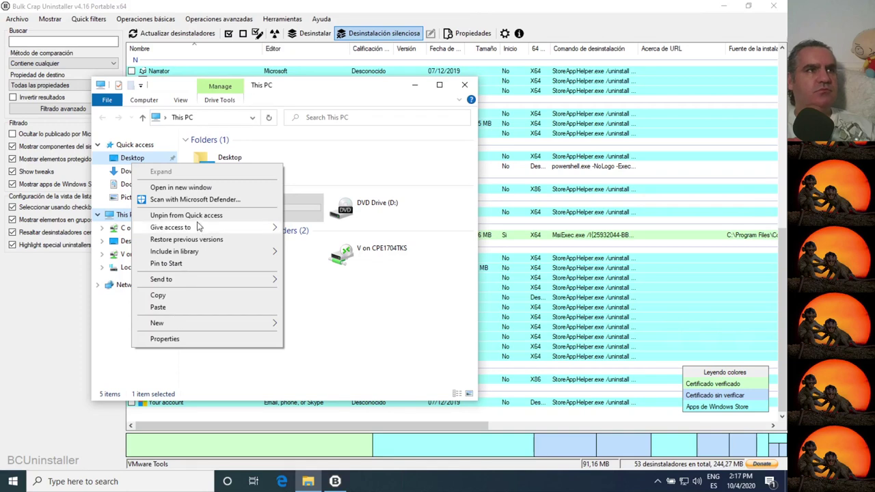
left_click(186, 215)
right_click(137, 171)
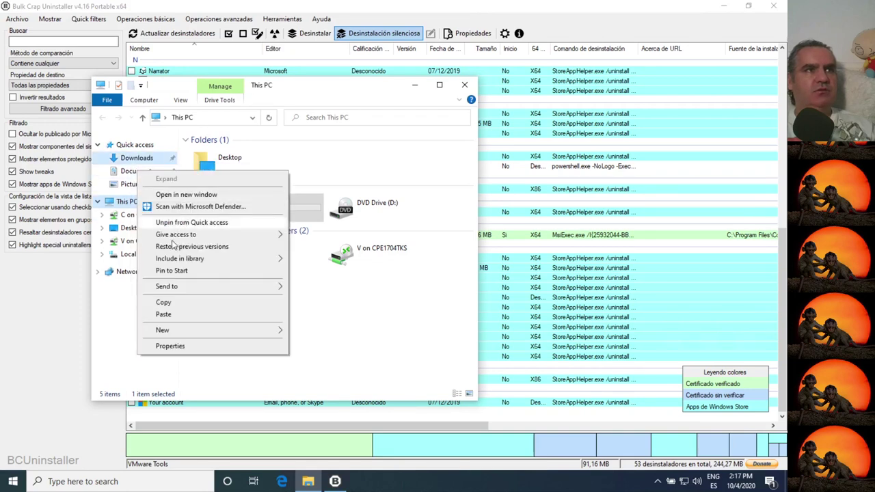
left_click(180, 224)
right_click(123, 171)
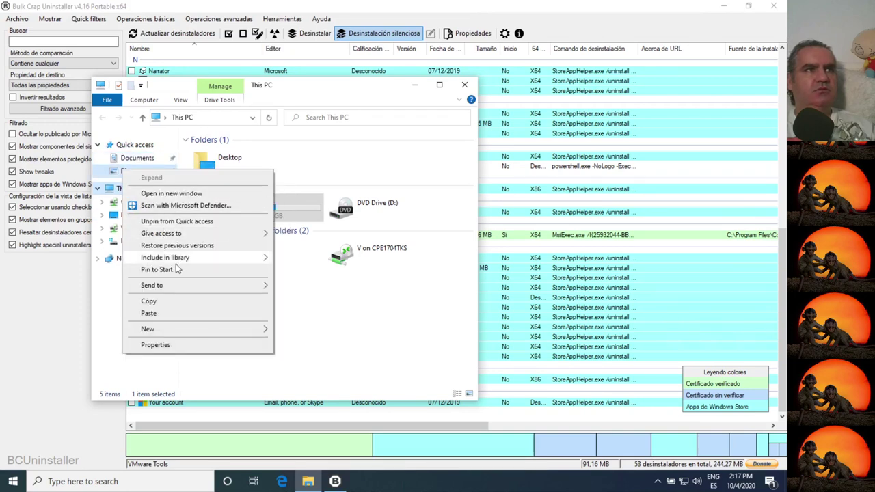
right_click(137, 159)
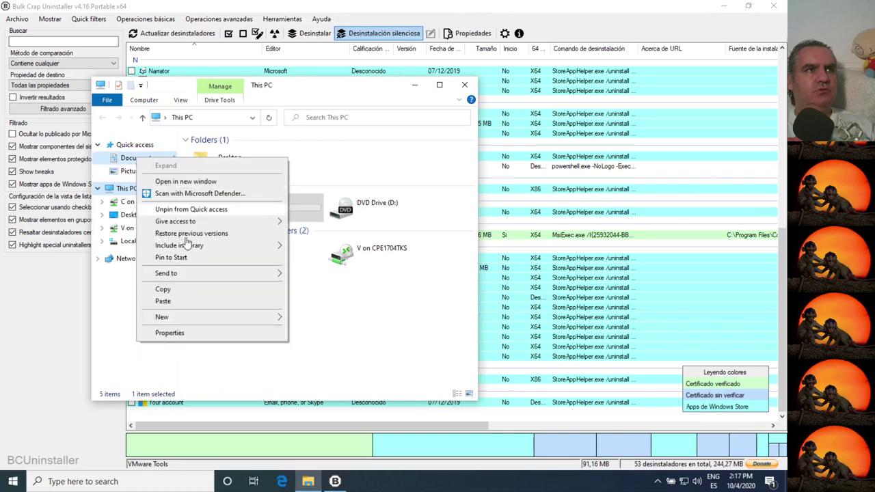
left_click(181, 209)
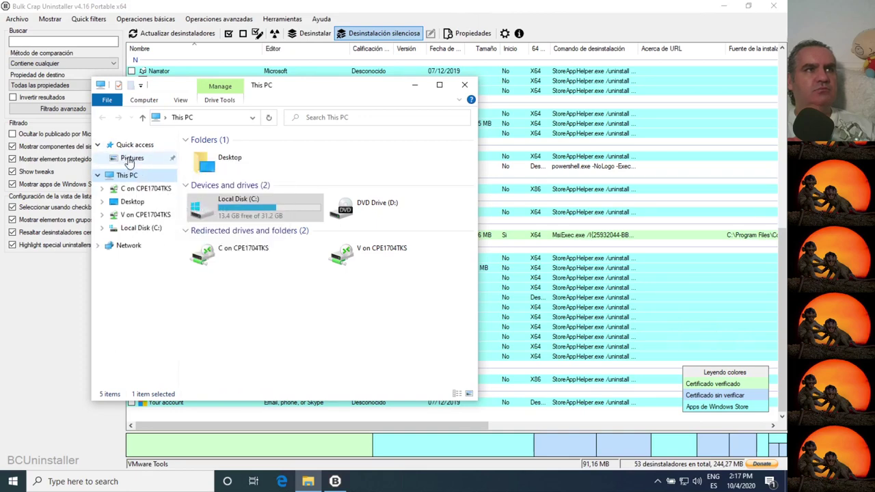
right_click(130, 161)
left_click(175, 210)
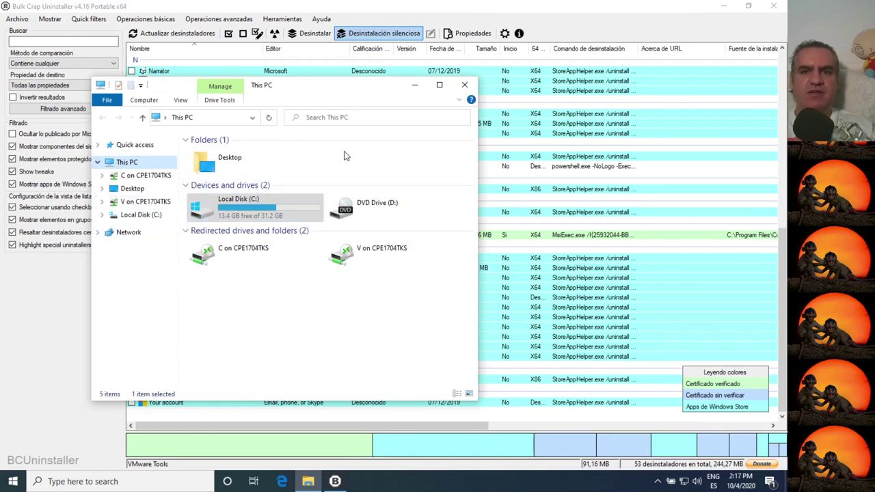
left_click(465, 84)
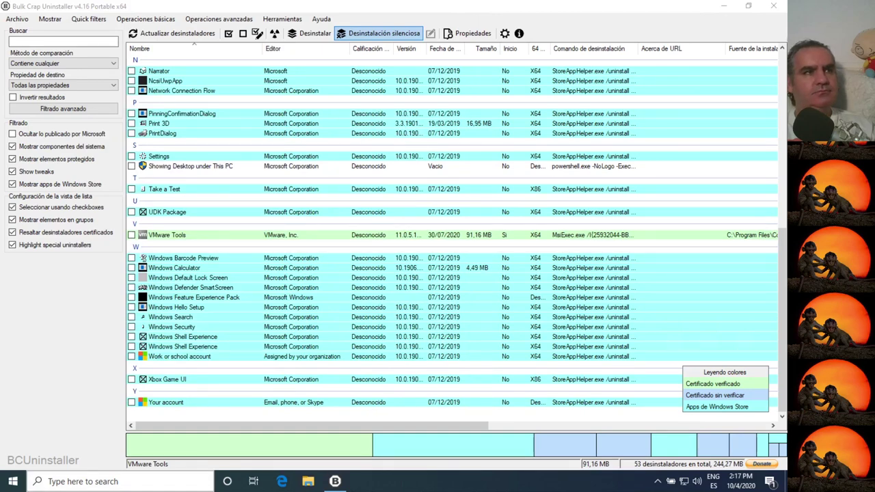
Look over the apps left in the Start menu, close it and open Bulk Crap Uninstaller's startup manager.
left_click(12, 481)
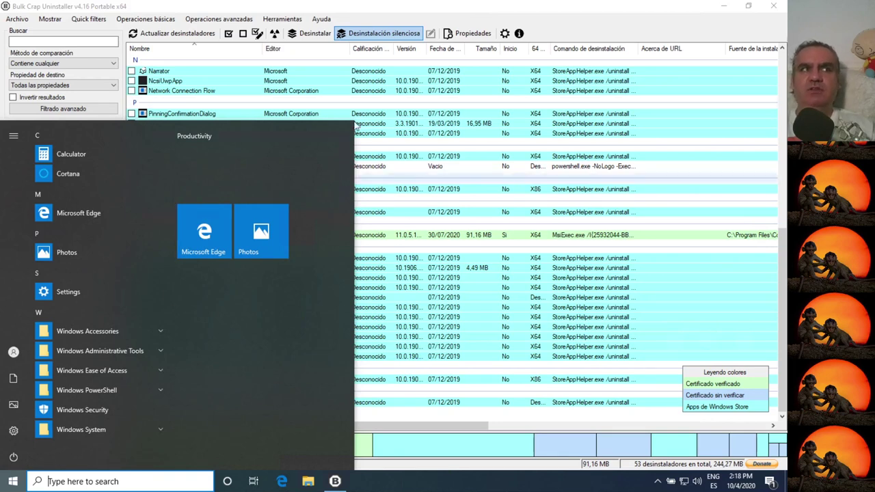
left_click(483, 171)
left_click(483, 172)
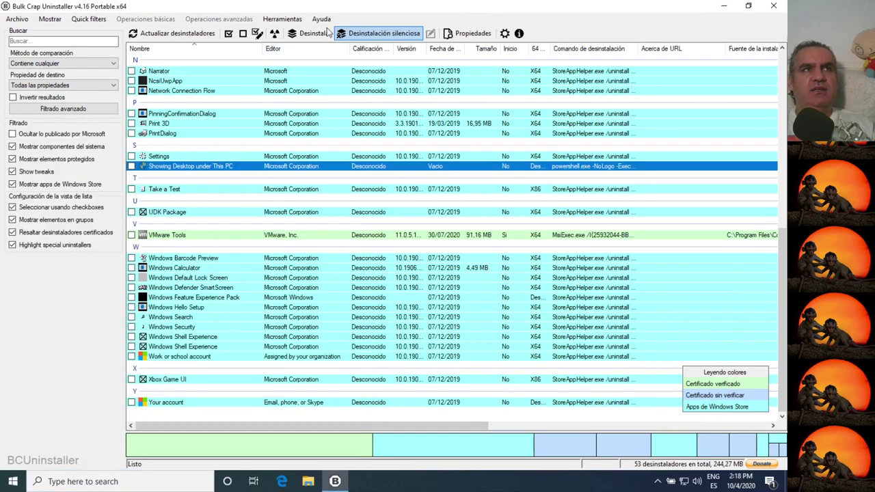
left_click(277, 21)
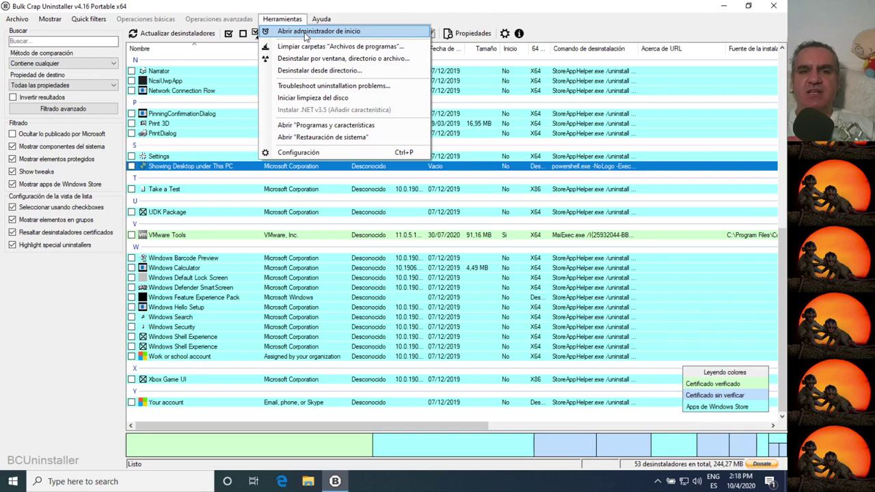
left_click(305, 32)
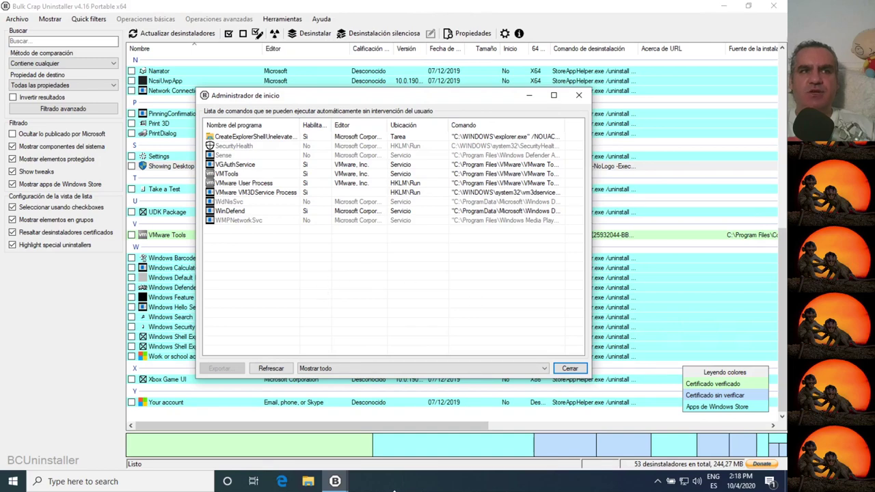
Open Task Manager with full details, view its startup programs for comparison and return to the startup manager window.
left_click(443, 429)
key("ctrl+shift+Escape")
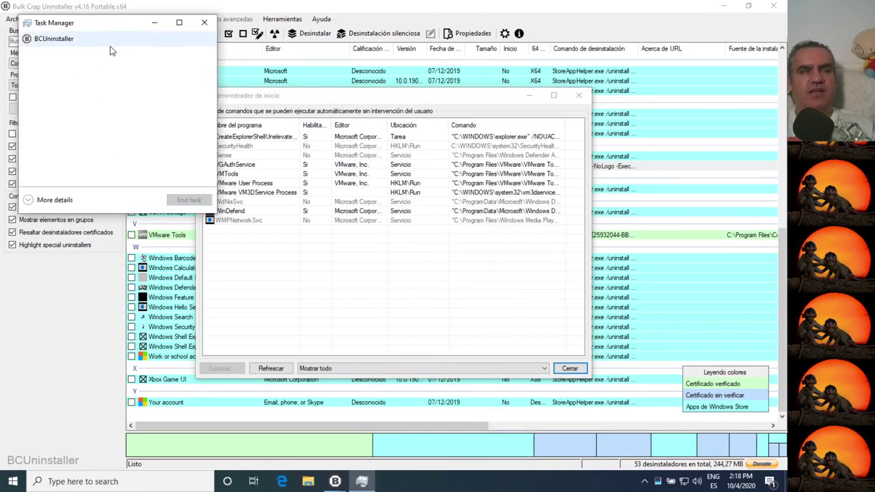
left_click(49, 199)
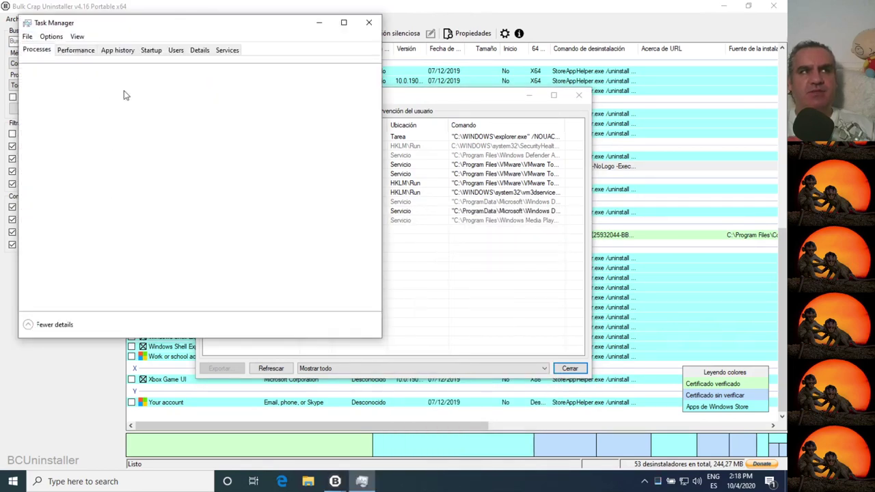
left_click(148, 50)
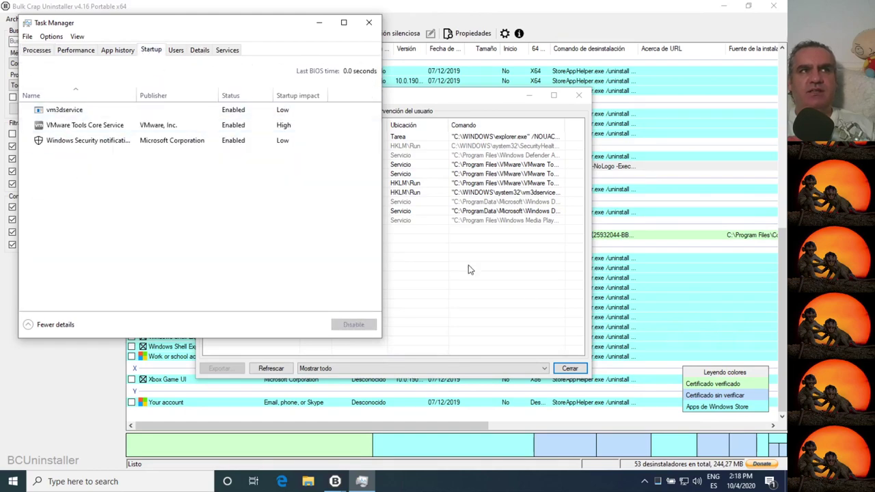
left_click(384, 99)
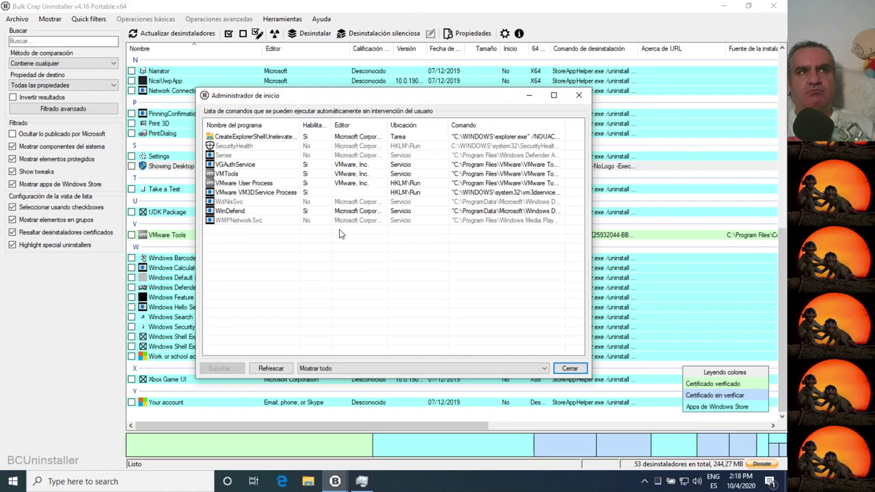
Select the explorer.exe task entry and view the startup manager's display filter options, leaving all entries shown.
left_click(244, 137)
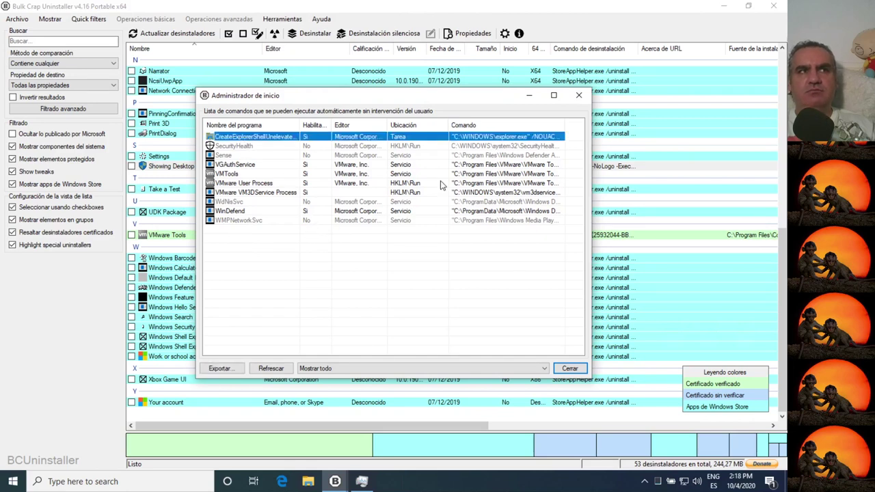
left_click(438, 373)
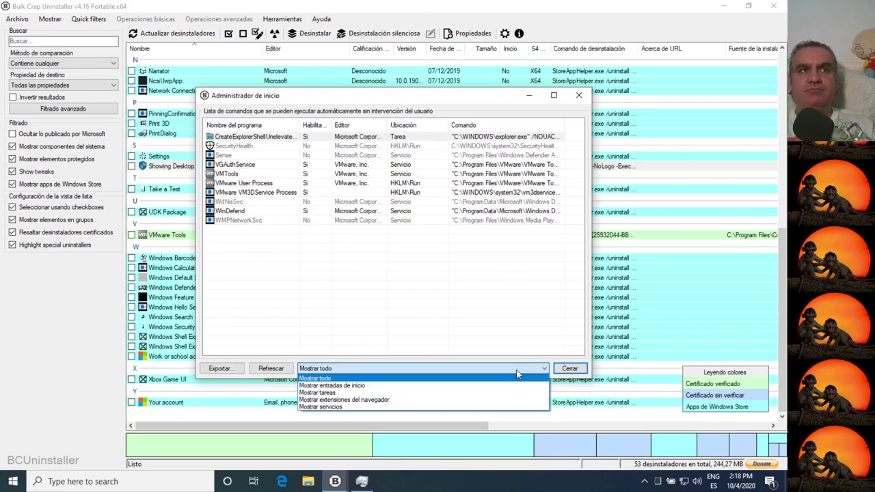
left_click(414, 218)
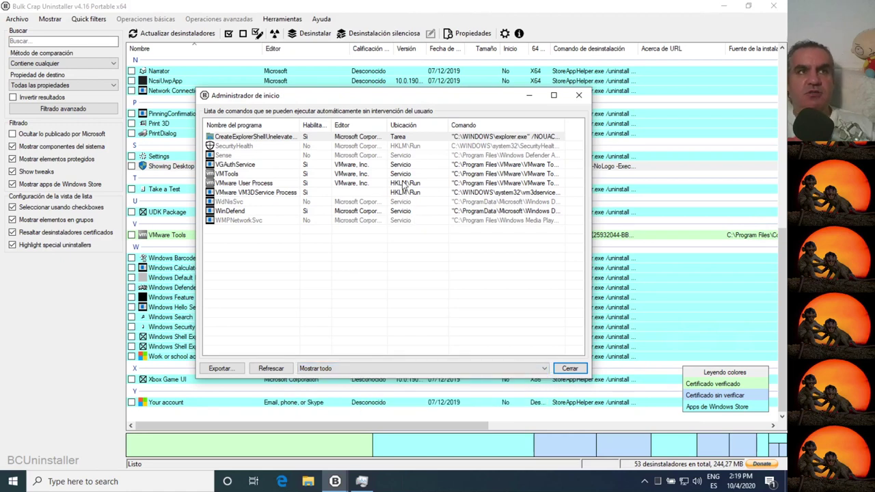
Try to delete the WinDefend service from the startup list and exit the error report without sending it.
left_click(336, 212)
right_click(378, 211)
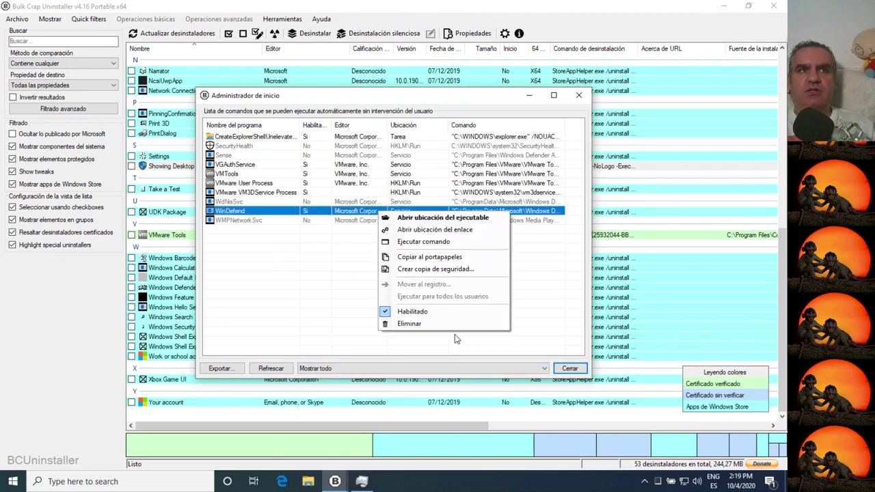
left_click(410, 324)
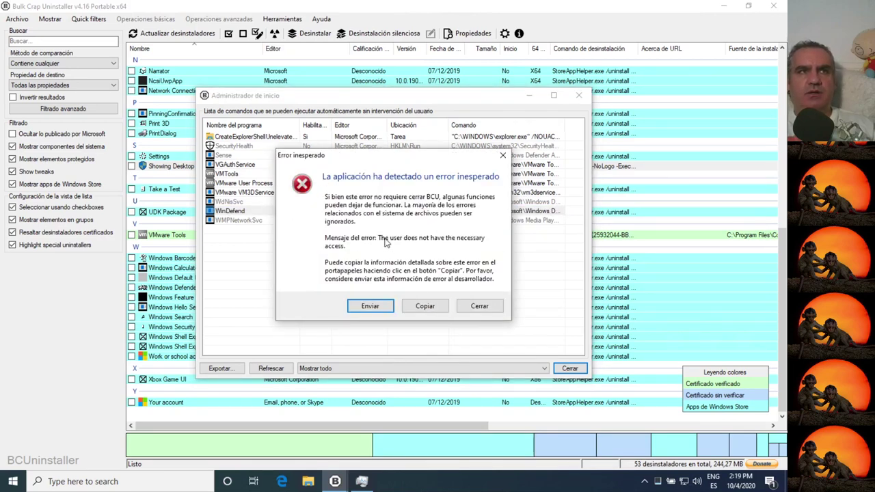
left_click(370, 311)
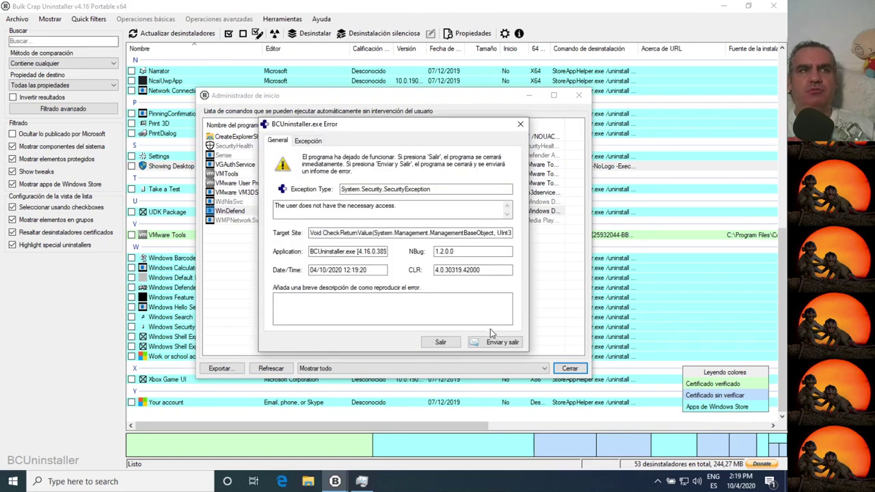
left_click(440, 342)
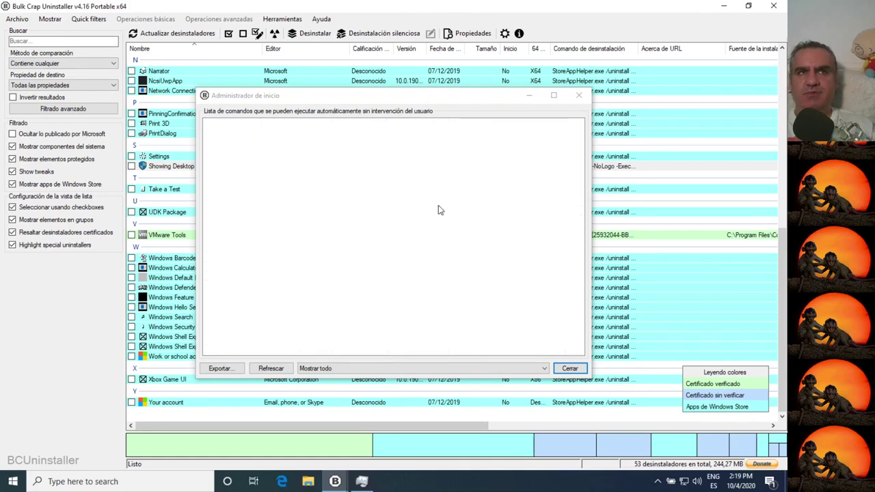
Disable the explorer.exe scheduled task that heads the startup list.
left_click(250, 212)
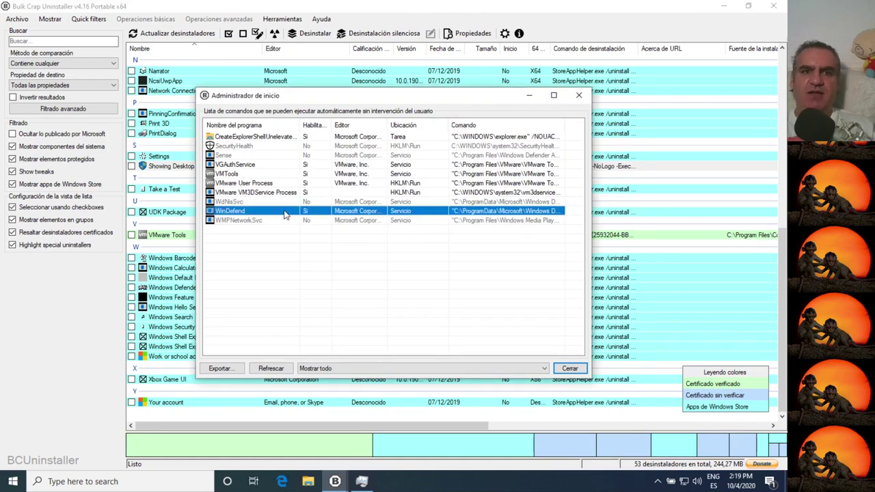
left_click(235, 175)
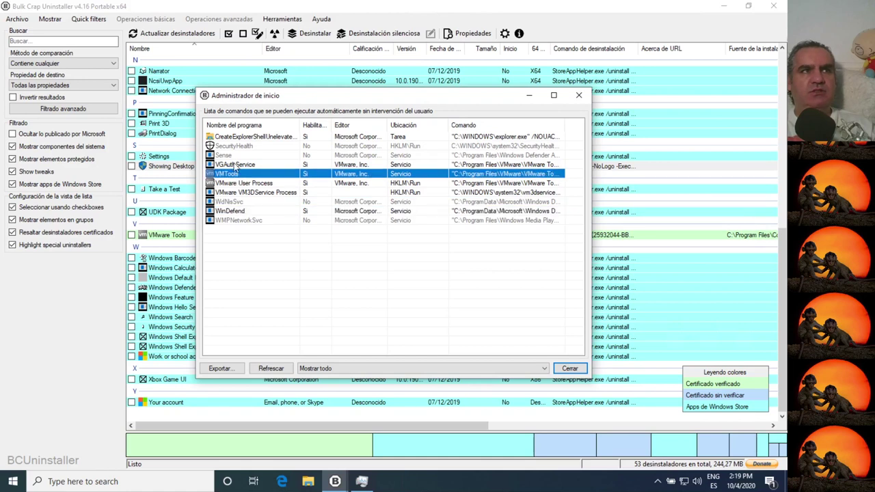
left_click(236, 165)
left_click(246, 137)
right_click(245, 137)
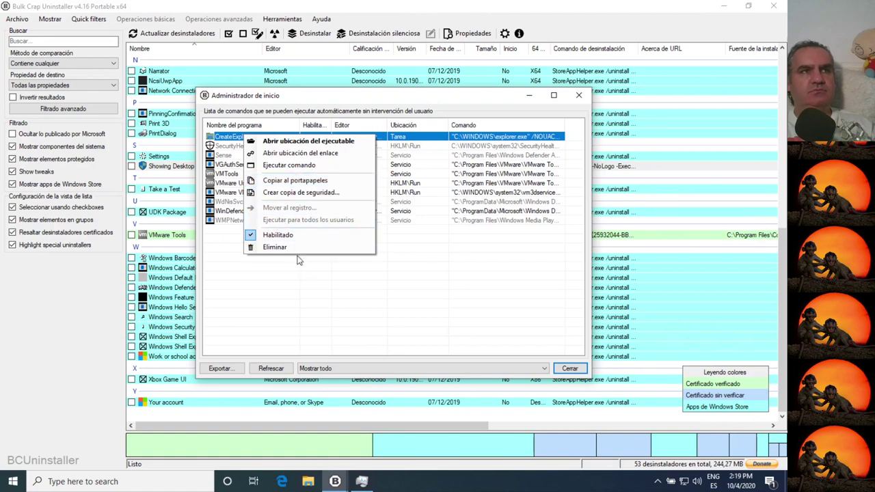
left_click(277, 236)
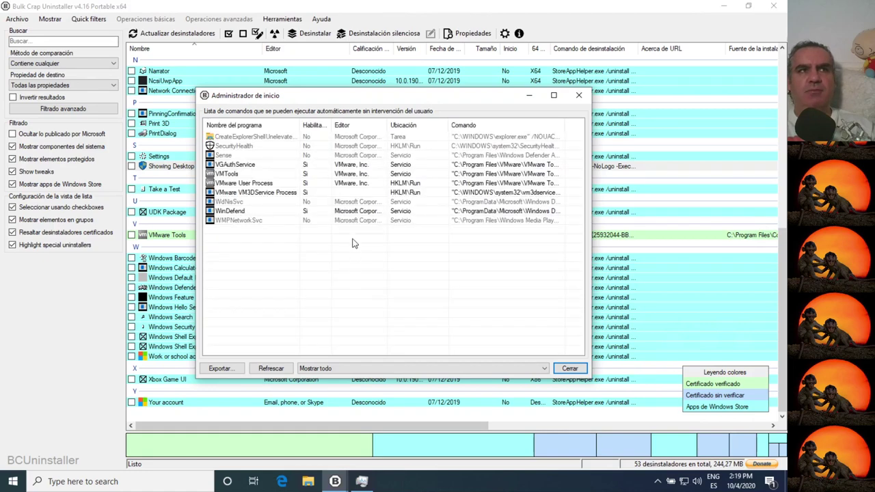
Disable the VMTools service in the startup list.
left_click(274, 214)
left_click(244, 184)
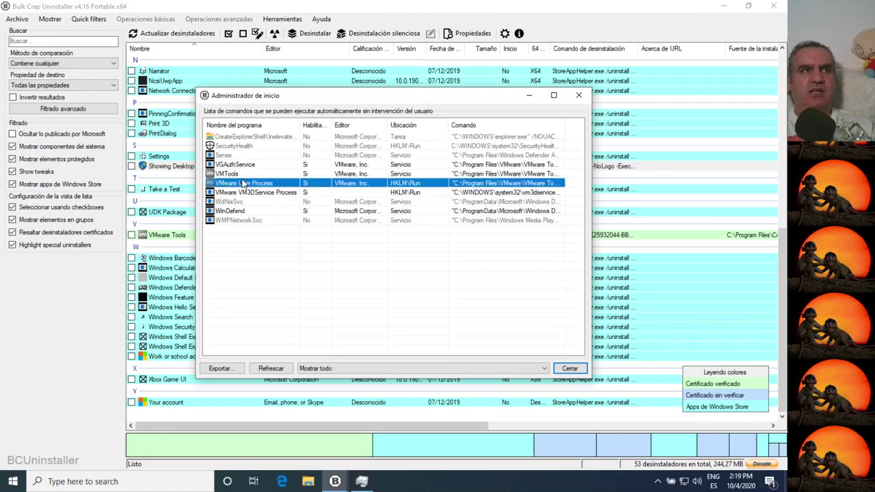
left_click(246, 174)
right_click(264, 175)
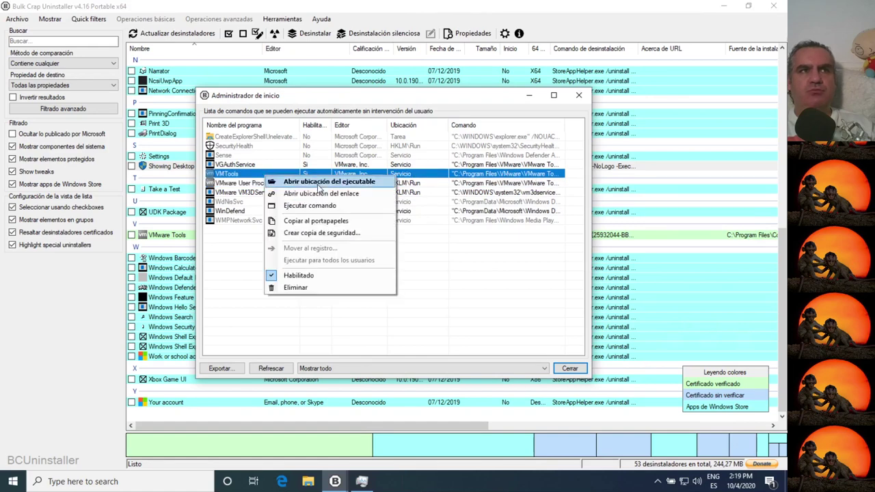
left_click(300, 276)
left_click(253, 166)
right_click(253, 167)
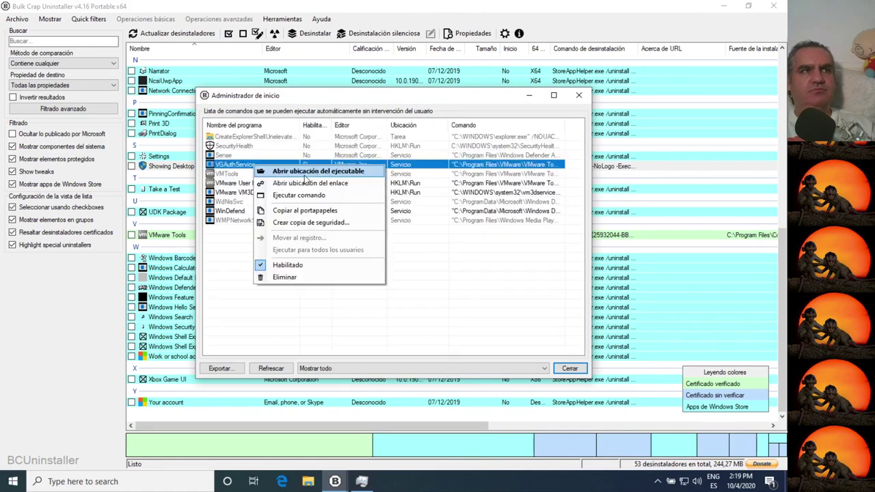
left_click(289, 265)
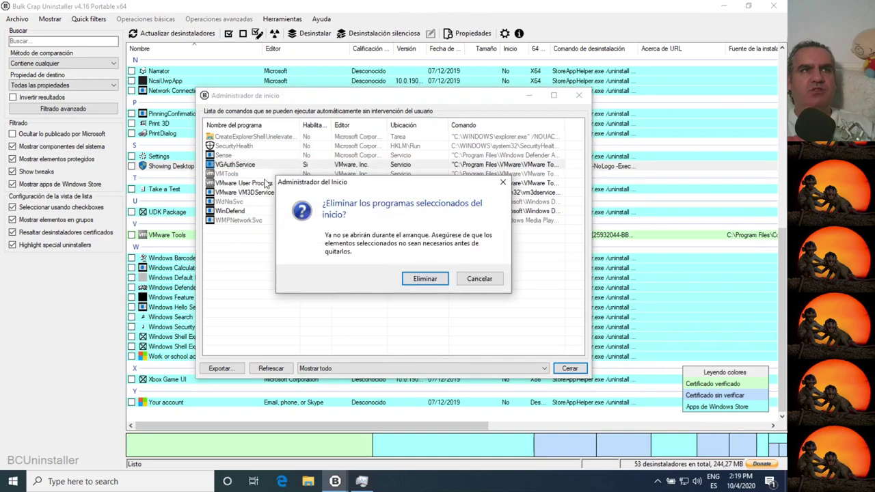
left_click(479, 278)
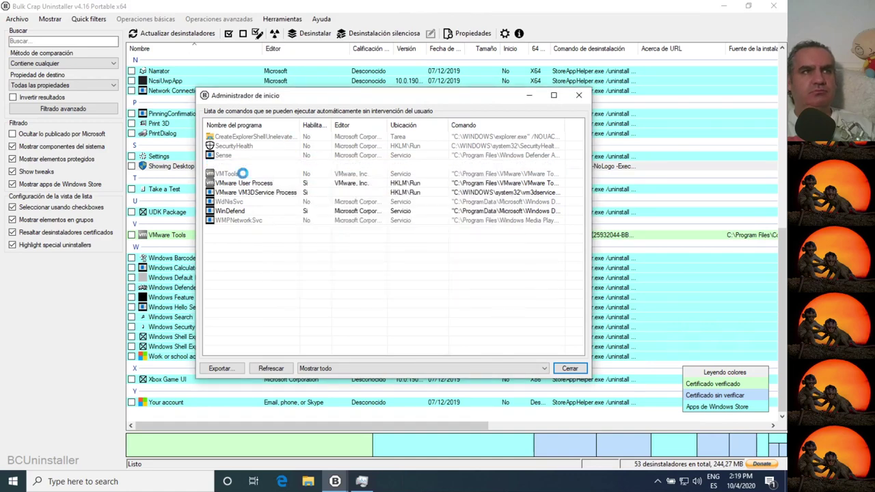
Disable the VGAuthService, VMware User Process and VMware VM3DService Process entries in the startup list.
left_click(247, 171)
right_click(248, 171)
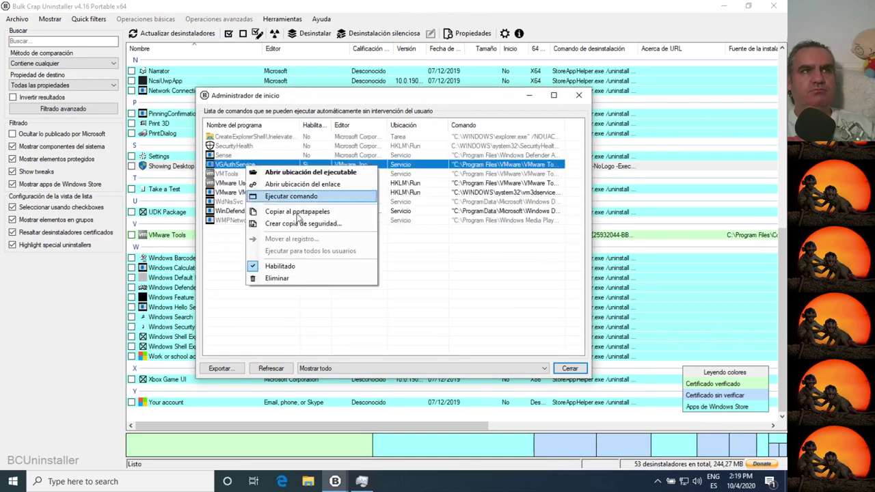
left_click(280, 267)
right_click(251, 183)
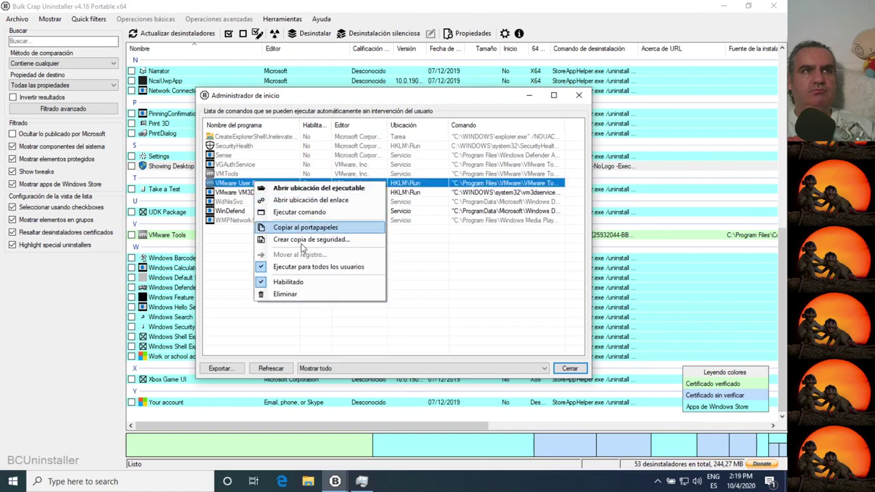
left_click(299, 281)
right_click(253, 194)
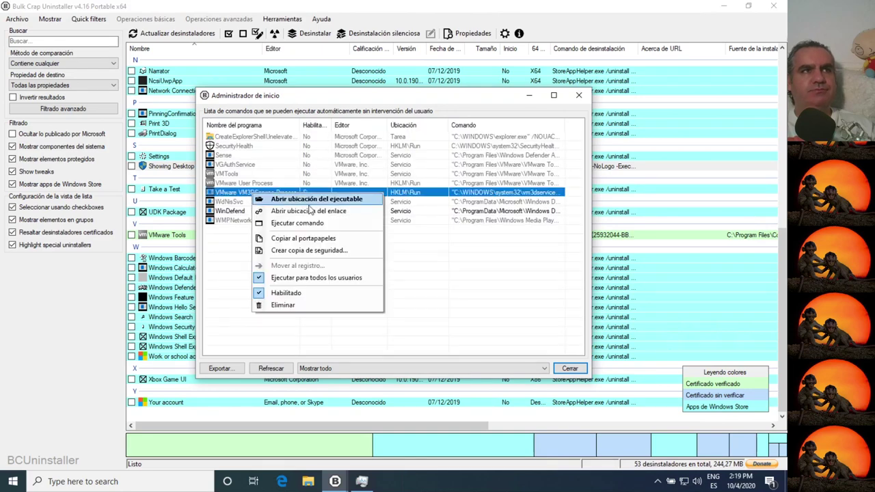
left_click(277, 292)
Try to disable the WinDefend service in the startup list, and send and exit the error report.
right_click(255, 211)
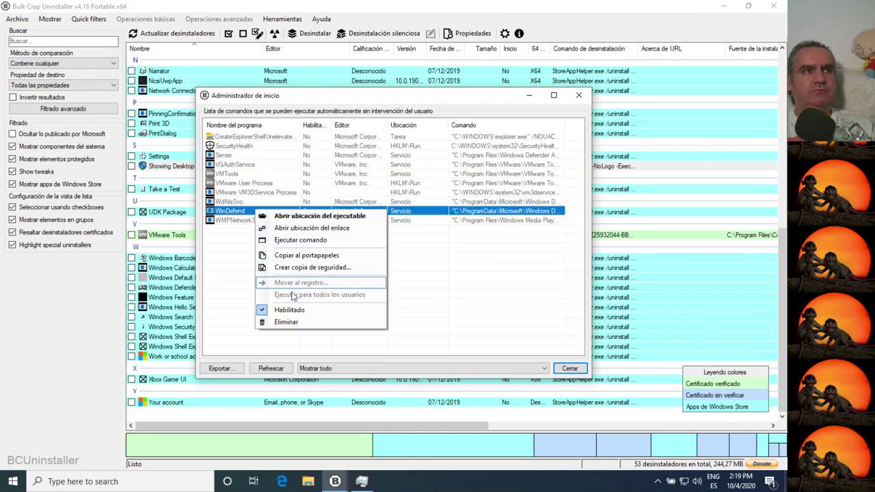
left_click(287, 309)
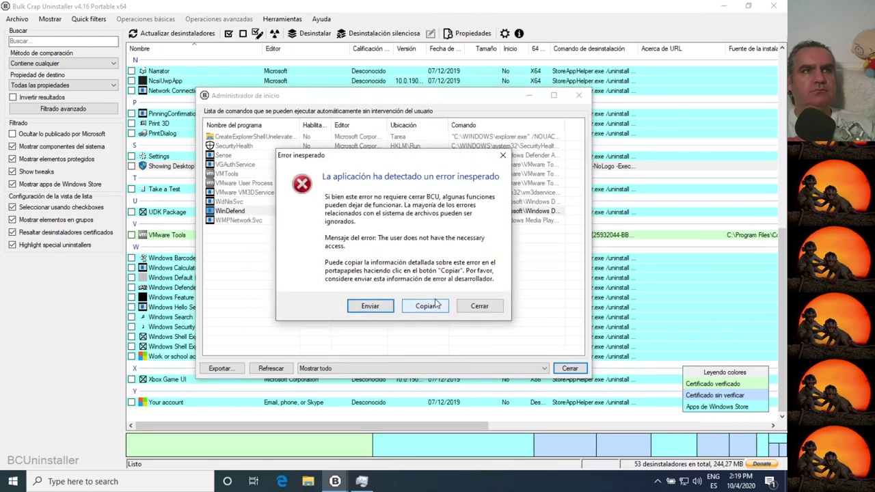
left_click(370, 306)
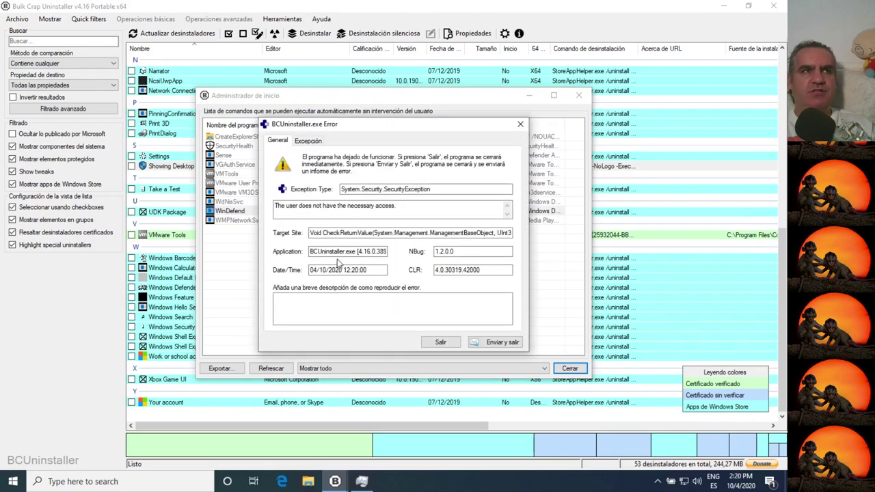
left_click(504, 342)
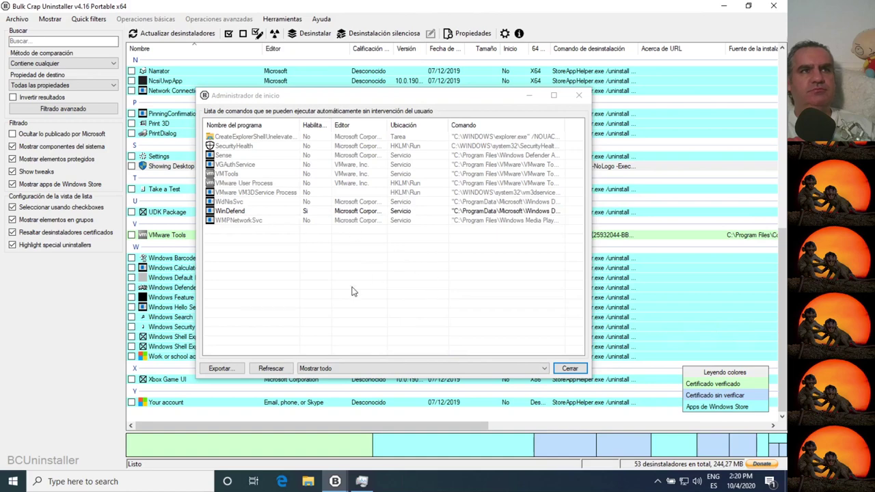
Switch to Task Manager, examine the status of its startup programs, and close it.
left_click(362, 482)
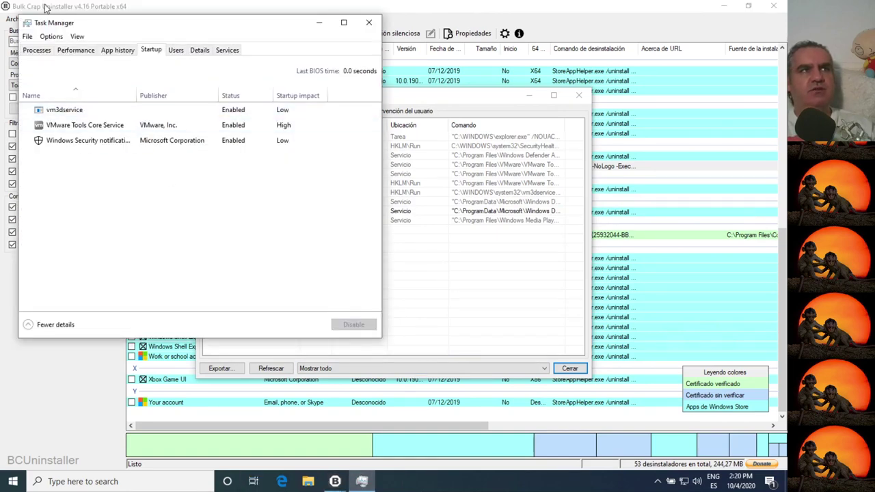
left_click(118, 50)
left_click(151, 50)
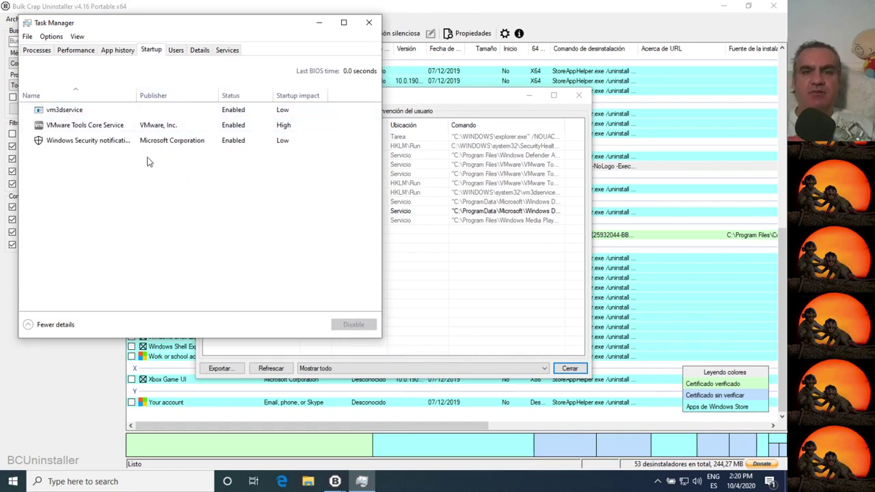
left_click(369, 22)
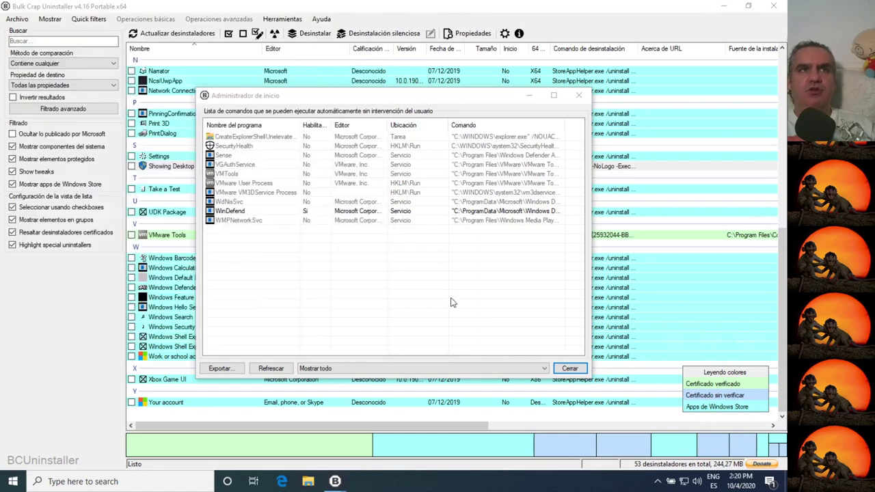
Close the startup manager and open the Start menu.
left_click(572, 373)
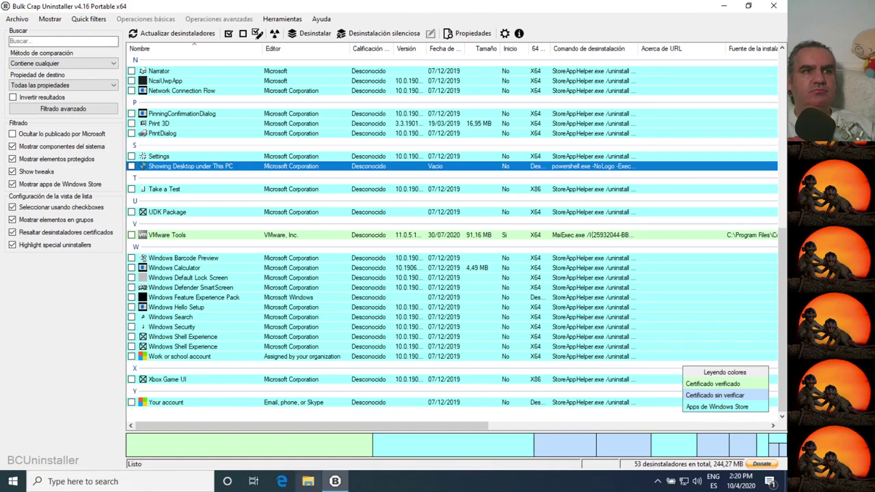
left_click(21, 480)
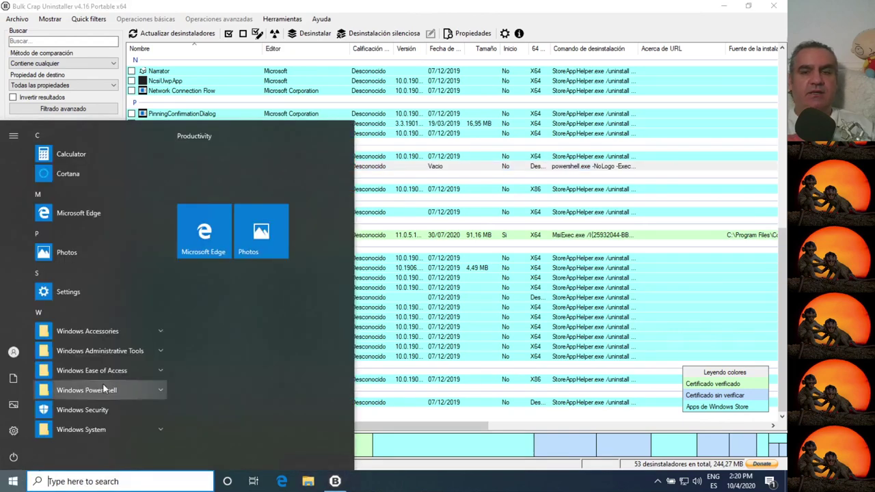